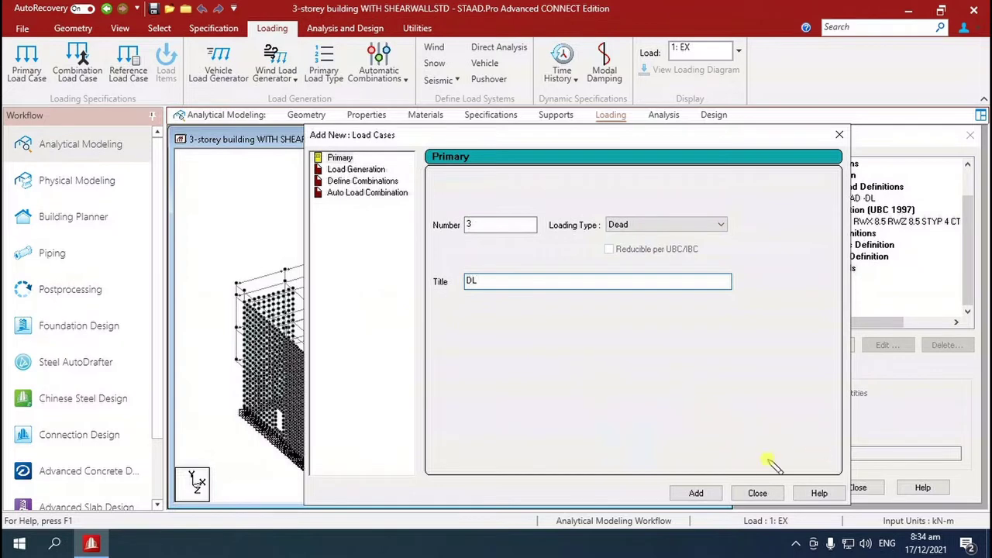
- Add primary load case 3 titled DL with Dead loading type, plus load case 4 titled LL with Live type
click(701, 493)
click(653, 225)
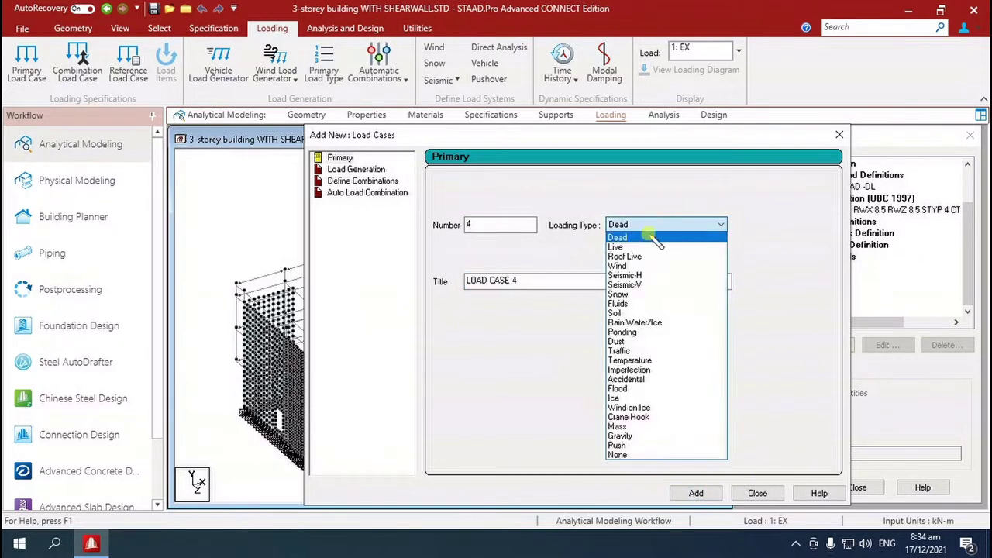
click(647, 247)
drag(540, 280, 436, 299)
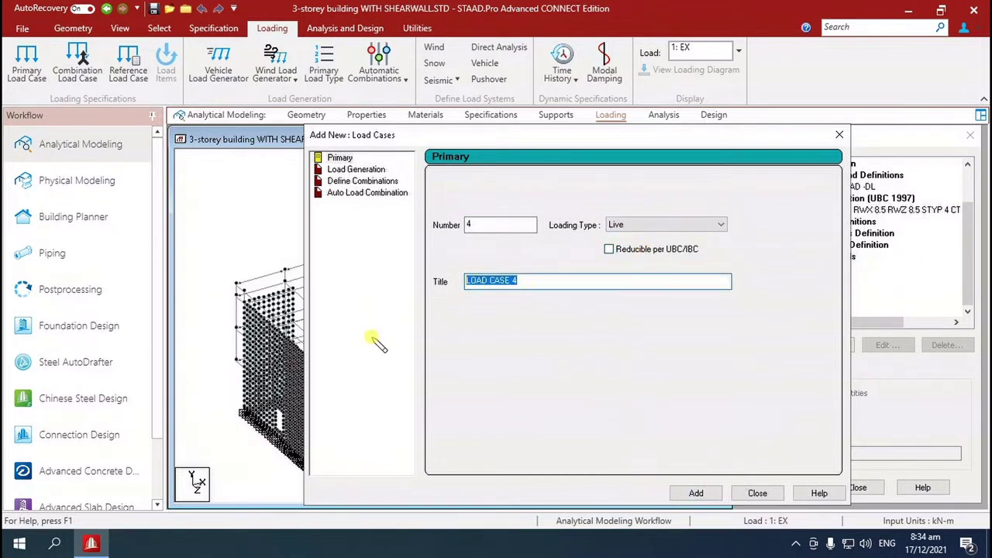
text(LL)
click(706, 488)
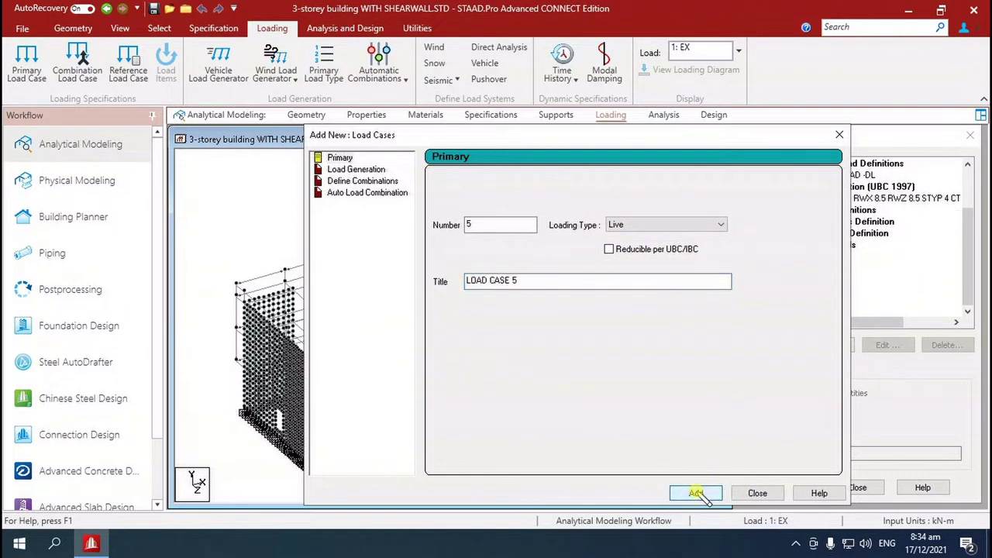
- Add primary load case 5 with the Wind loading type and the title WLX
click(675, 226)
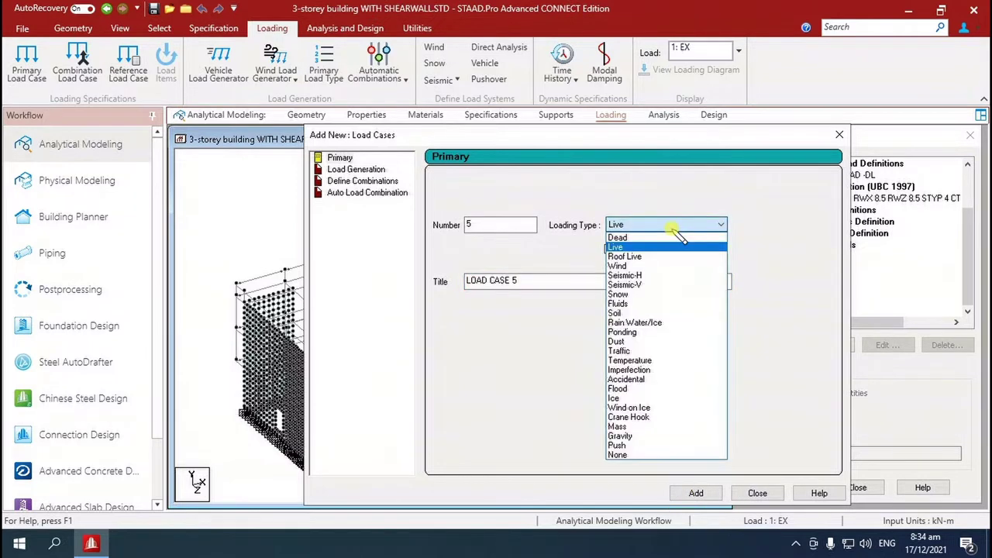
click(635, 266)
click(529, 282)
drag(529, 283, 369, 324)
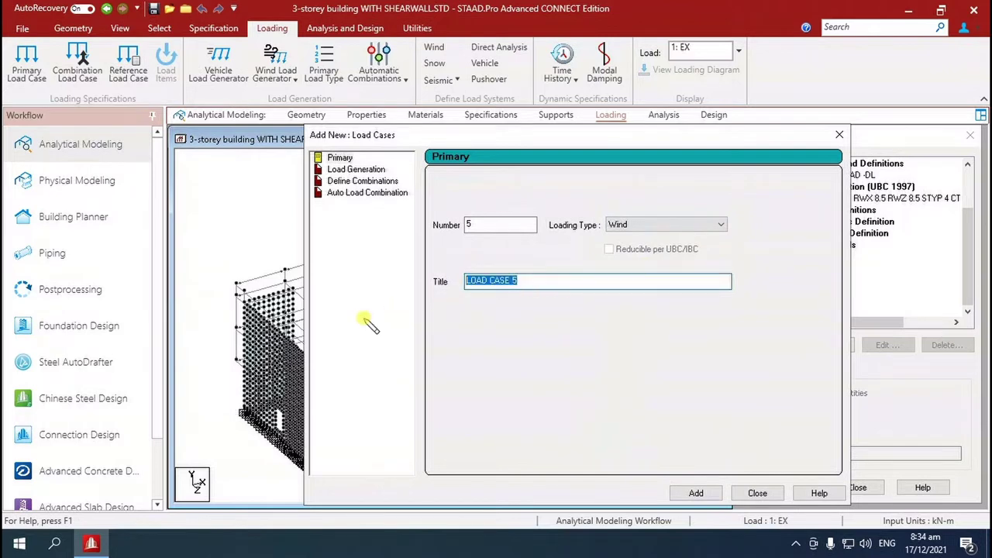
text(WLX)
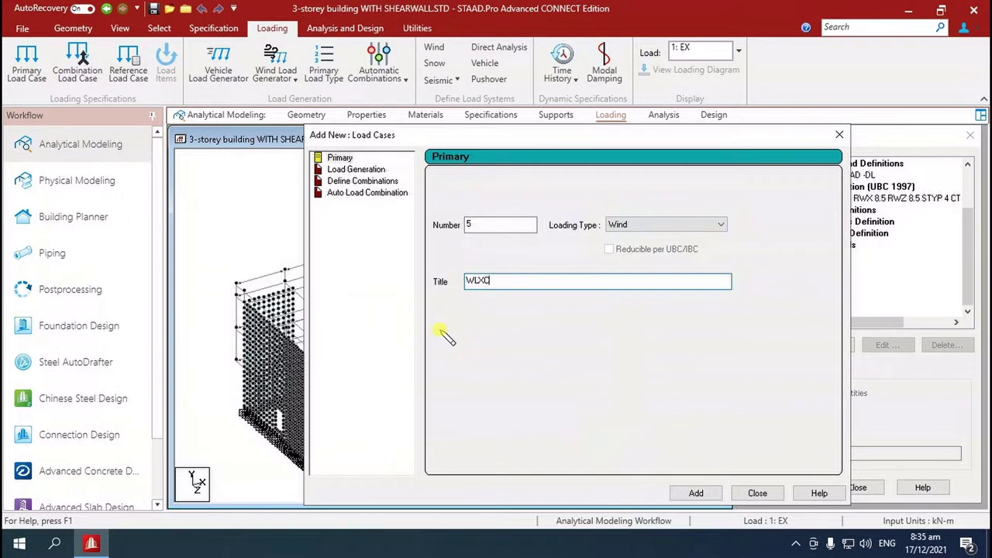
click(696, 493)
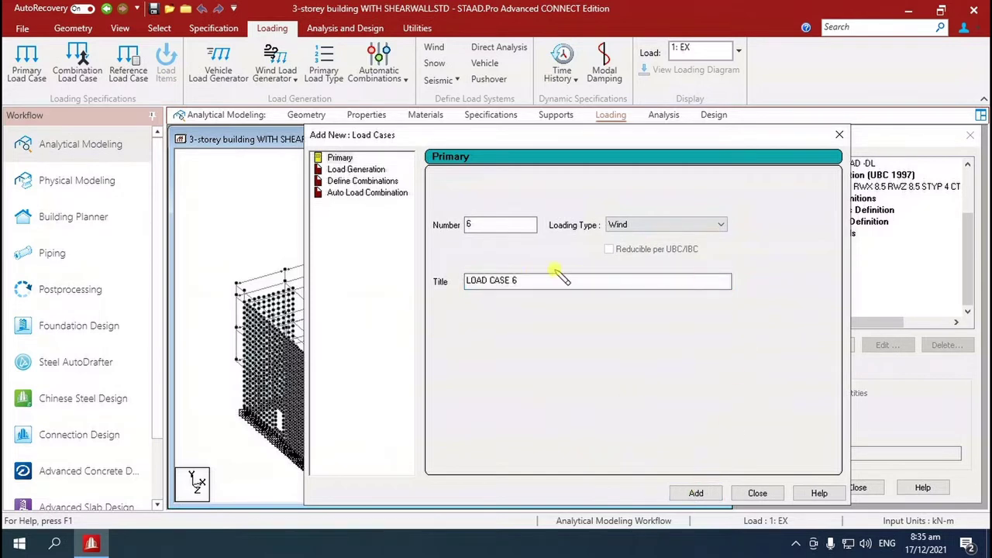
- Add primary load case 6 with the Wind loading type and the title WLZ
drag(535, 286, 365, 304)
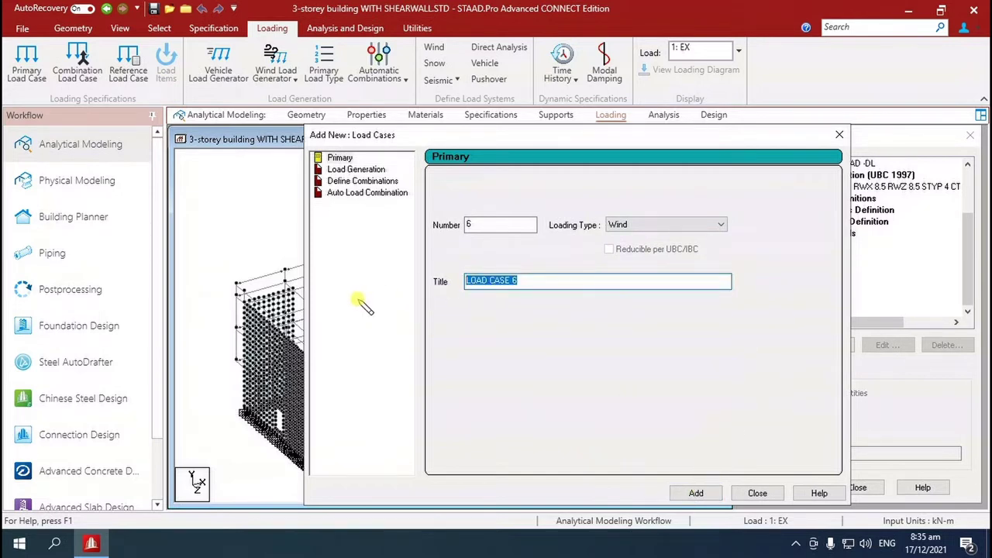
text(WL)
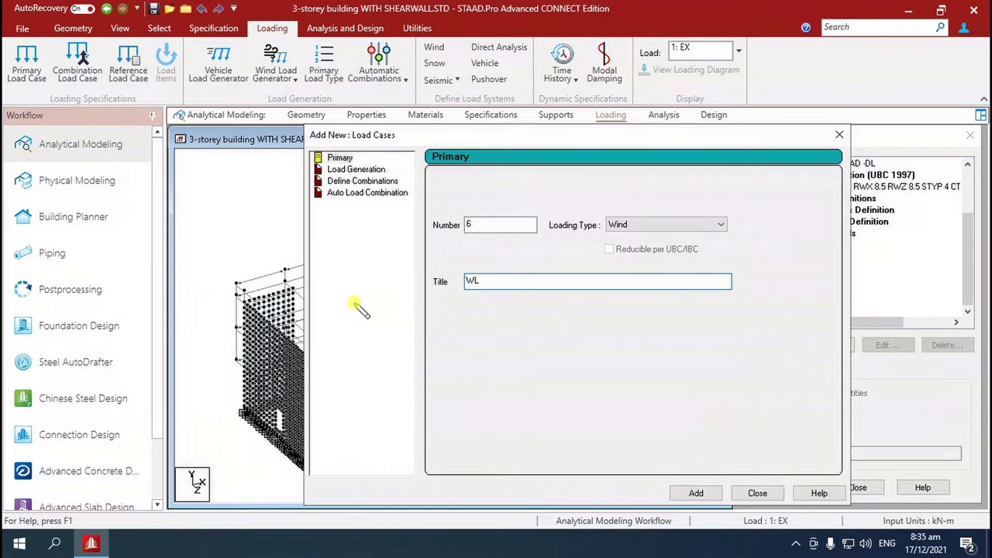
text(Z)
click(694, 493)
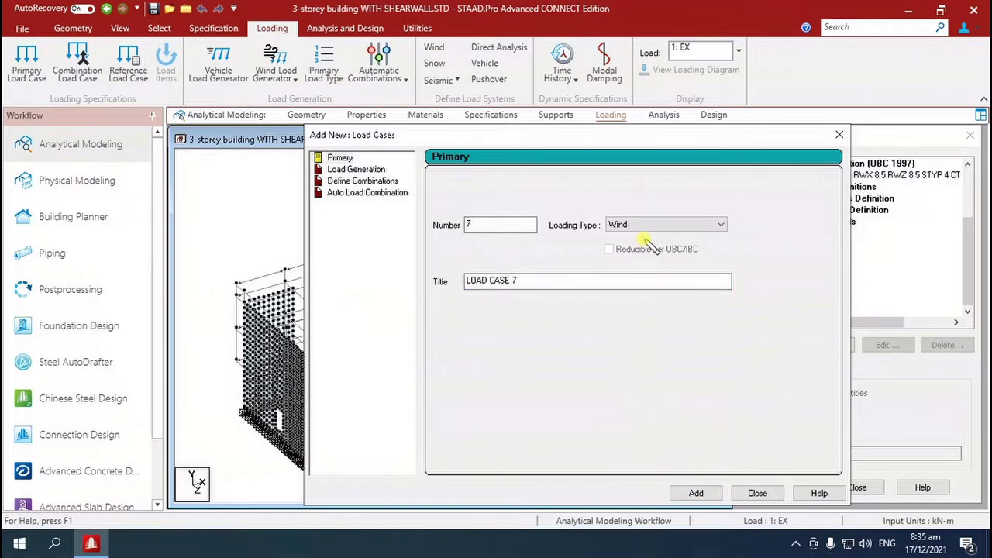
- Add primary load case 7 with the Roof Live loading type and the title LR, and finish creating load cases
click(655, 224)
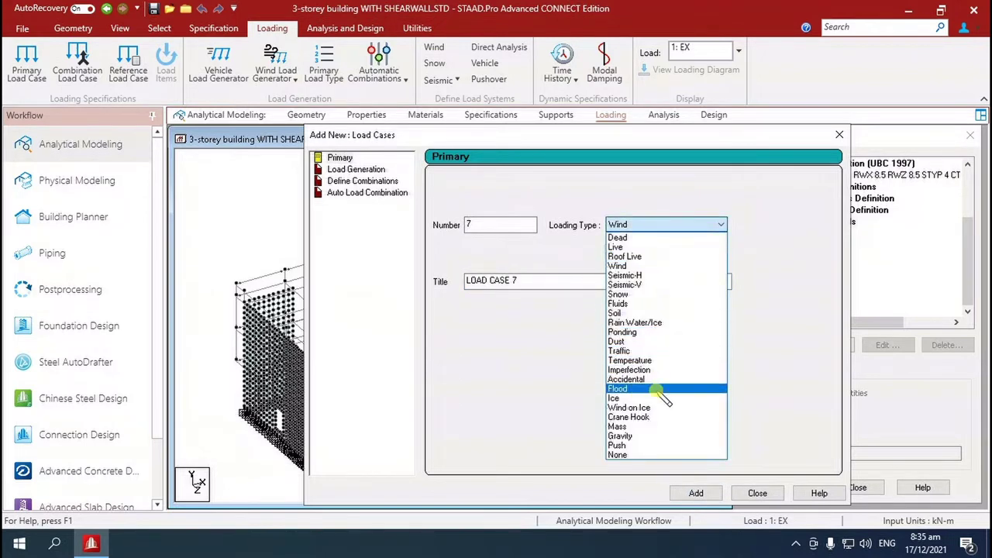
click(624, 257)
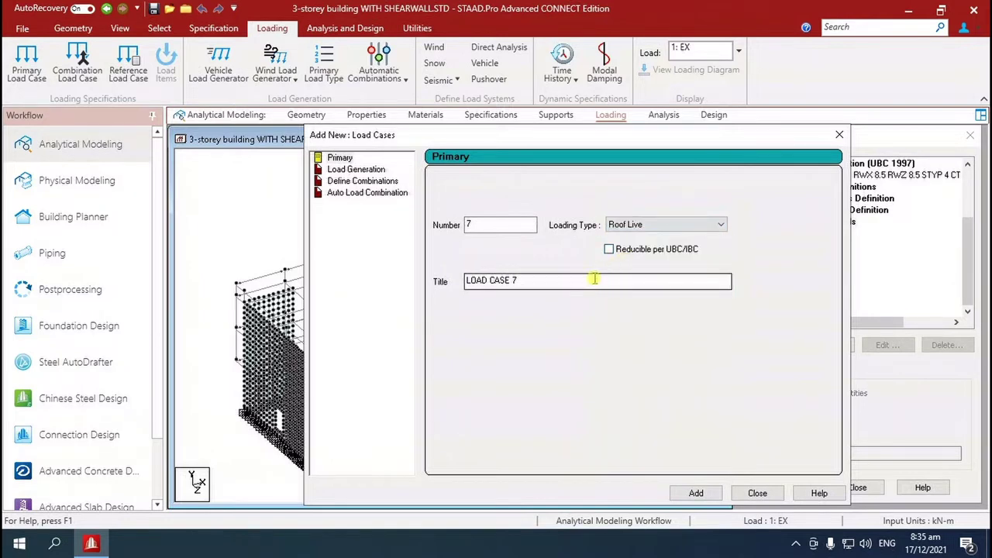
drag(521, 284, 369, 299)
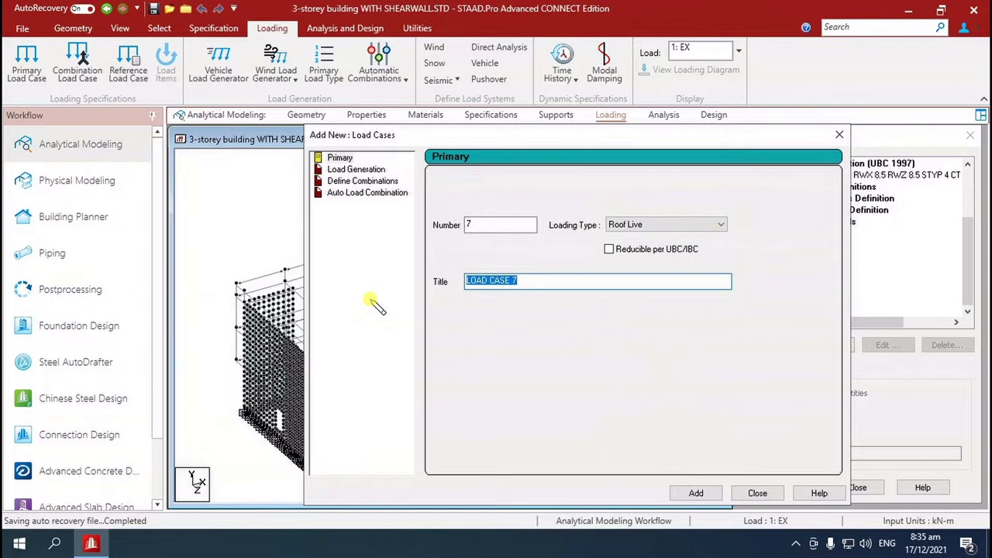
text(LR)
click(696, 492)
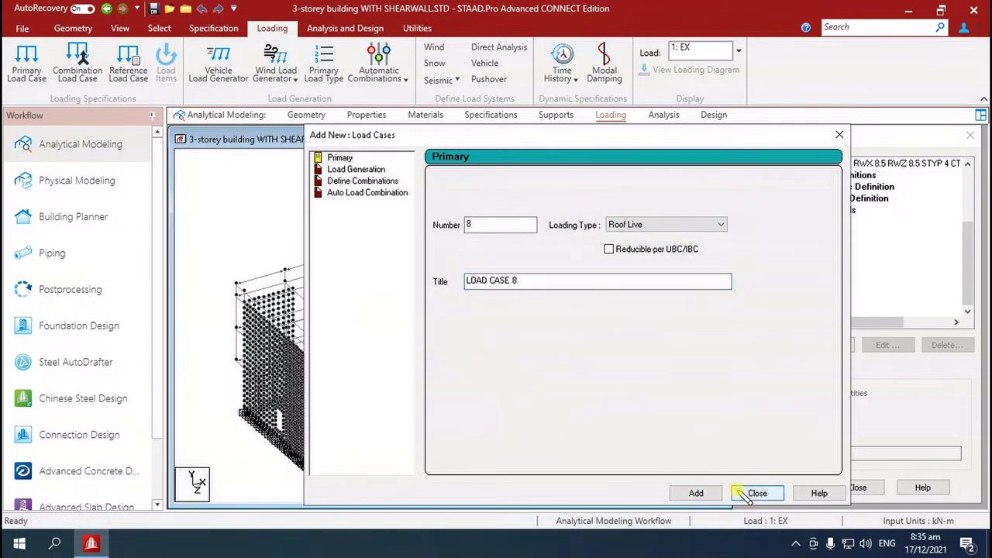
click(757, 493)
- Add an X-direction seismic load with factor 1 to EX, with accidental torsion factor 0.05 and natural torsion factor 1
click(806, 222)
click(832, 347)
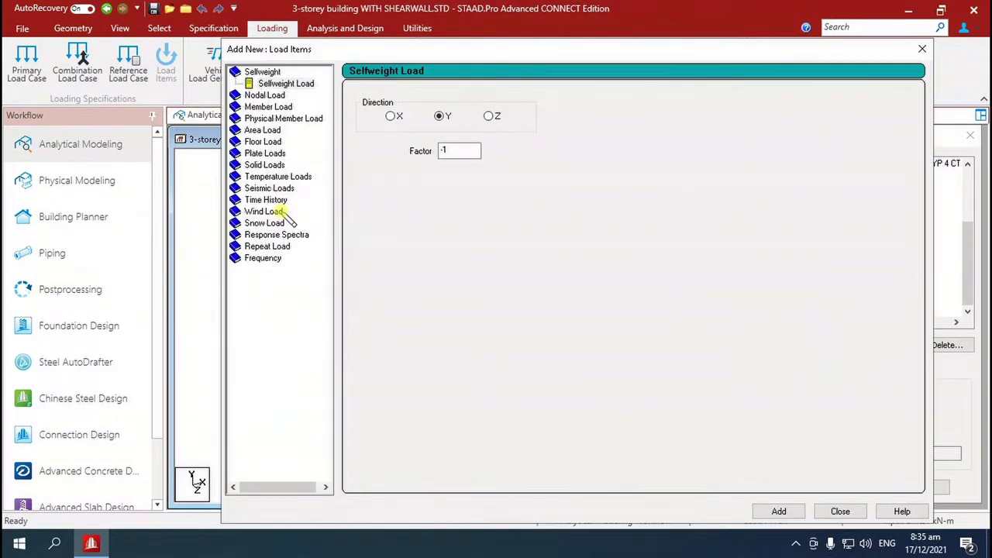
click(271, 189)
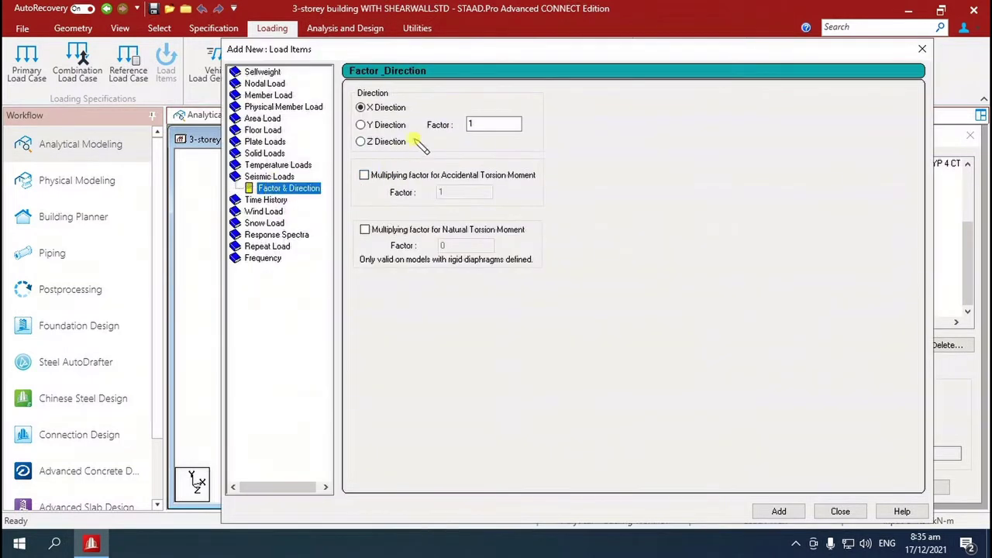
click(364, 176)
click(364, 229)
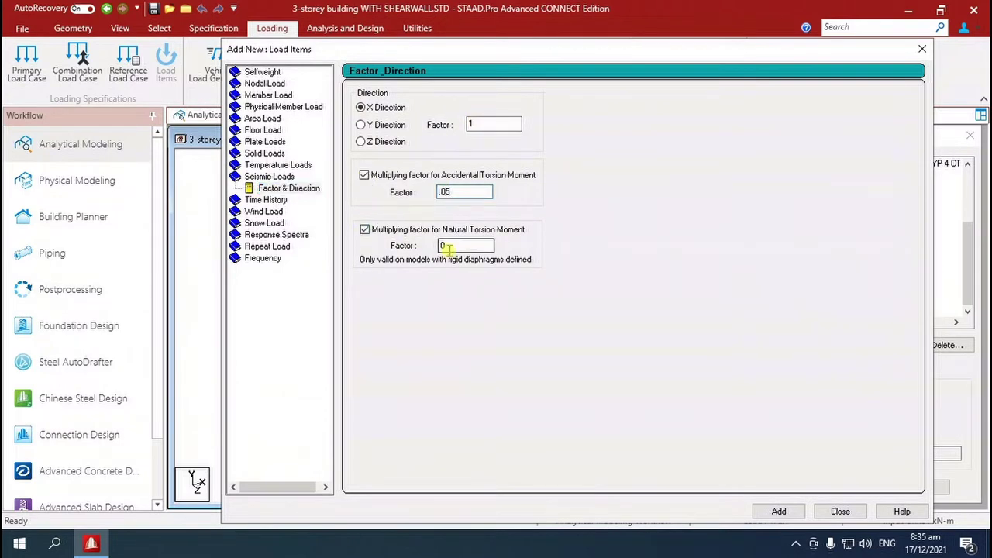
click(777, 511)
- Add a Z-direction seismic load with factor 1 to EZ, with accidental torsion factor 0.05 and natural torsion factor 1
click(809, 247)
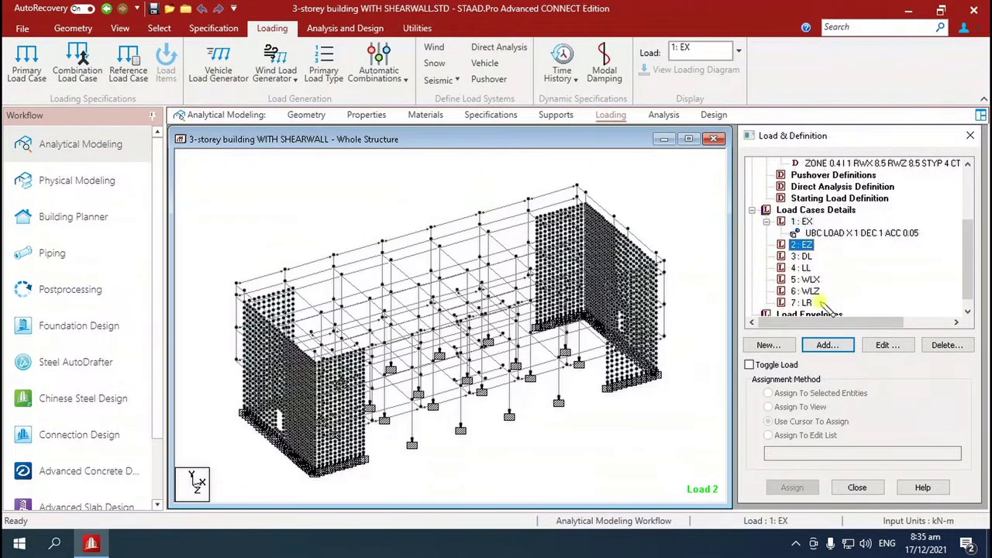
click(827, 345)
click(269, 187)
click(360, 141)
click(364, 175)
click(380, 236)
click(779, 511)
click(840, 511)
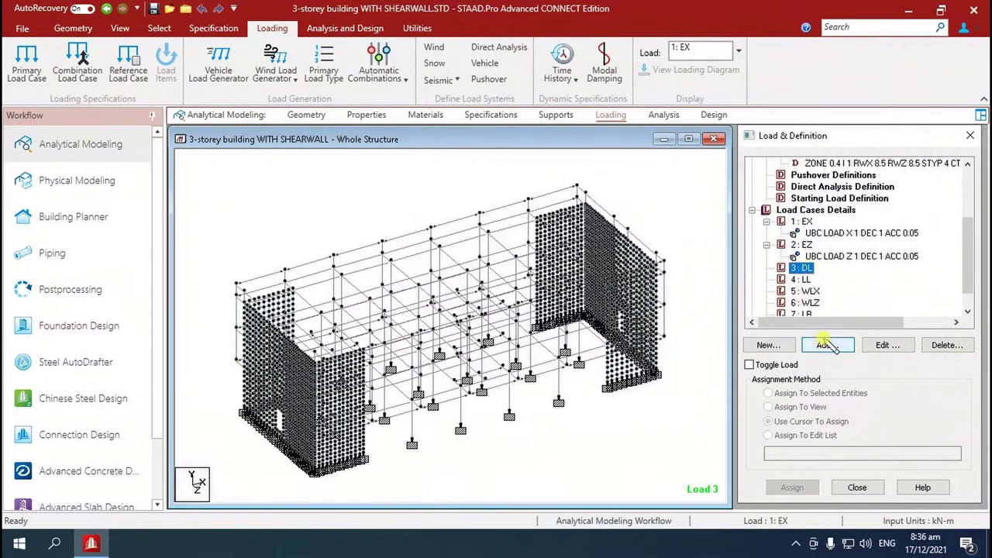
- Add reference load R1 (REF LOAD -DL) to load case 3: DL with a factor of -1
click(826, 345)
click(263, 246)
click(286, 257)
click(379, 109)
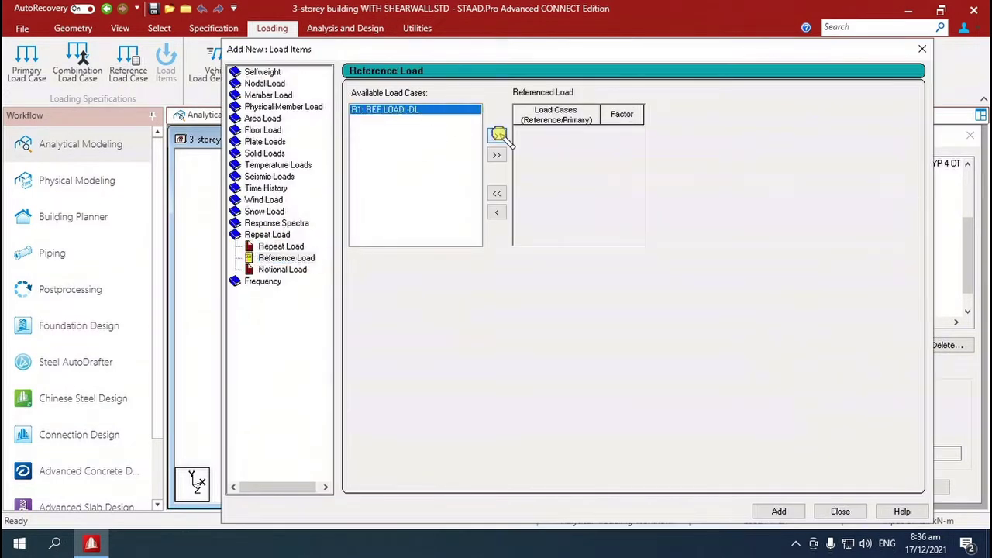
click(496, 136)
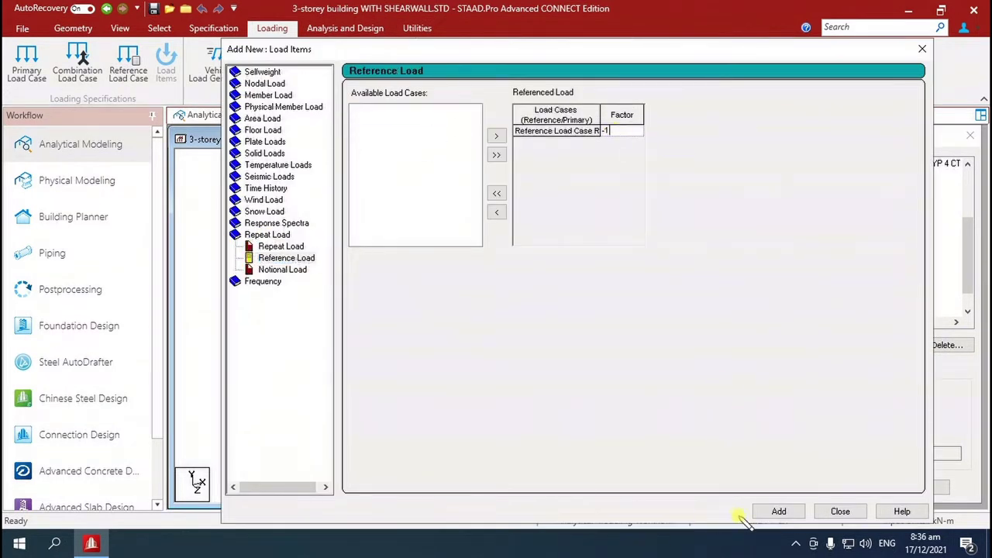
click(779, 511)
click(840, 511)
- Add a one-way floor load of -1.9 kN/m2 in Global Y on group _1ST_1WAY to load case 4: LL
click(801, 333)
click(824, 345)
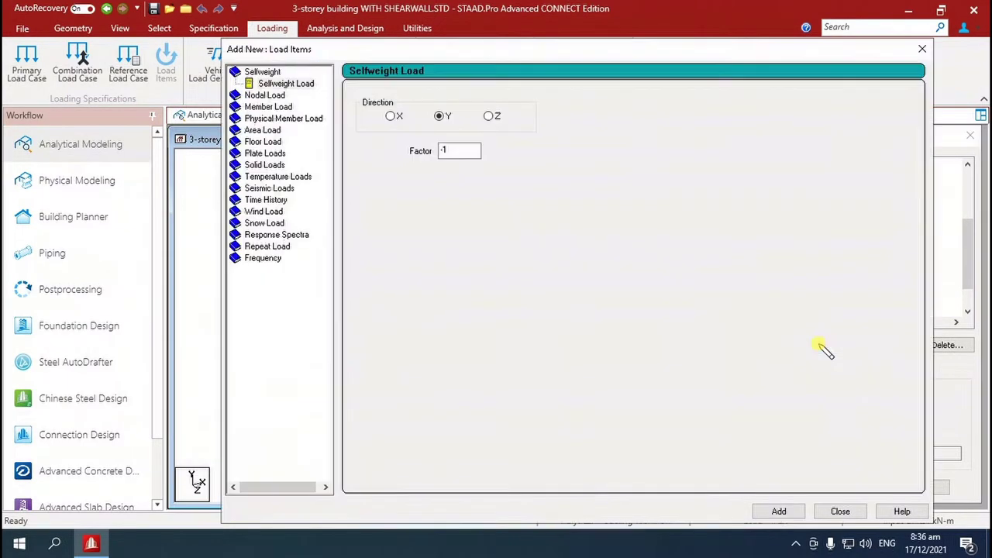
click(267, 142)
click(434, 121)
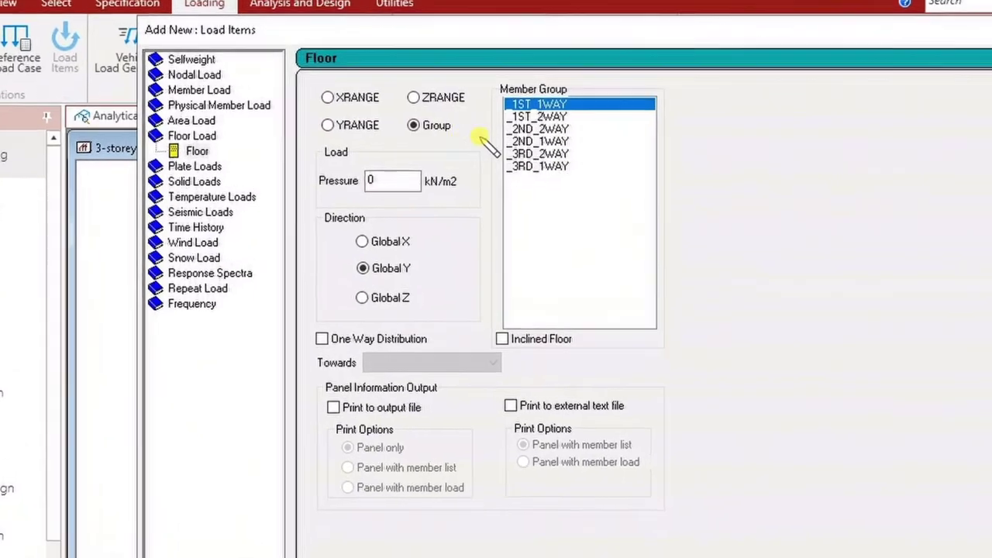
double_click(379, 180)
text(-5.2)
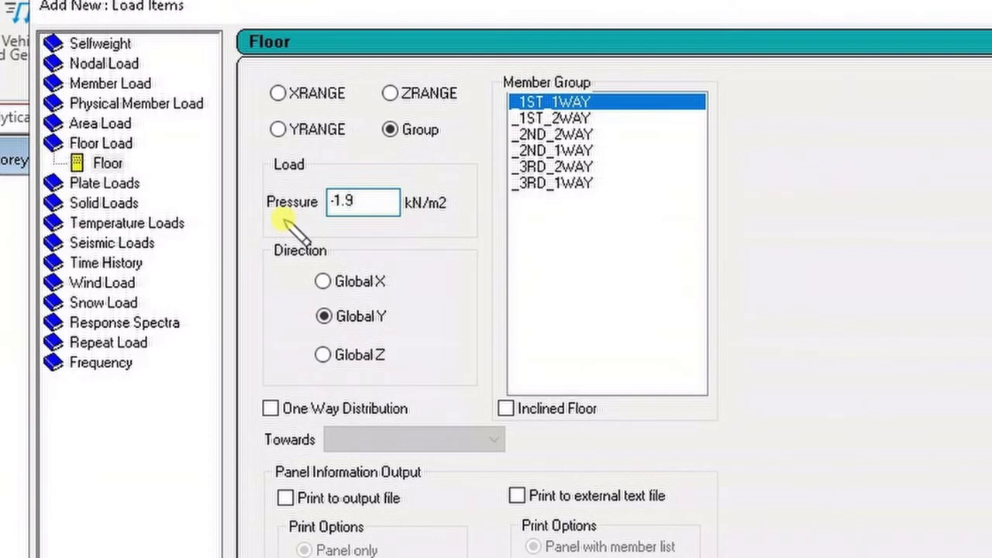
click(270, 409)
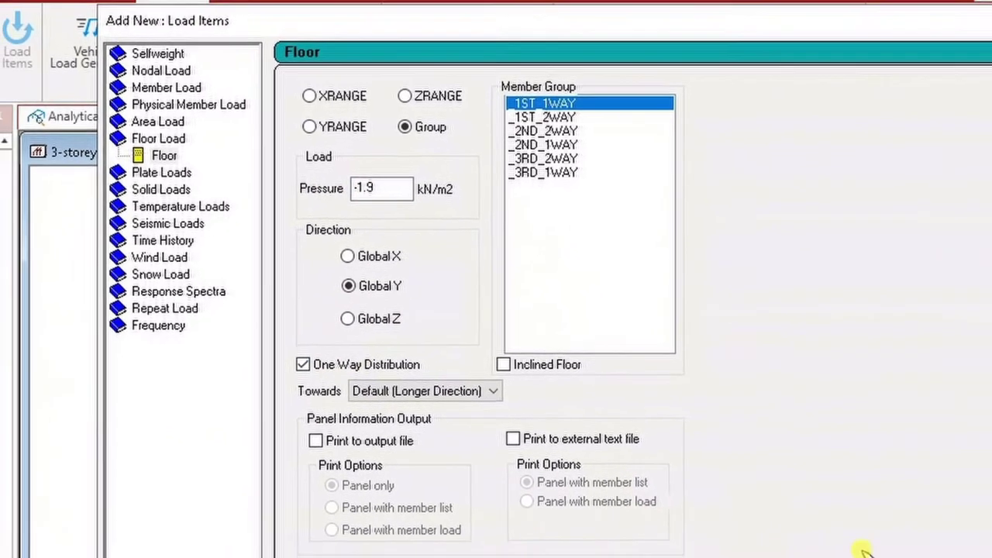
- Add -1.9 kN/m2 floor loads for groups _1ST_2WAY and _2ND_2WAY without one-way distribution, and for _2ND_1WAY with it
click(302, 366)
click(542, 131)
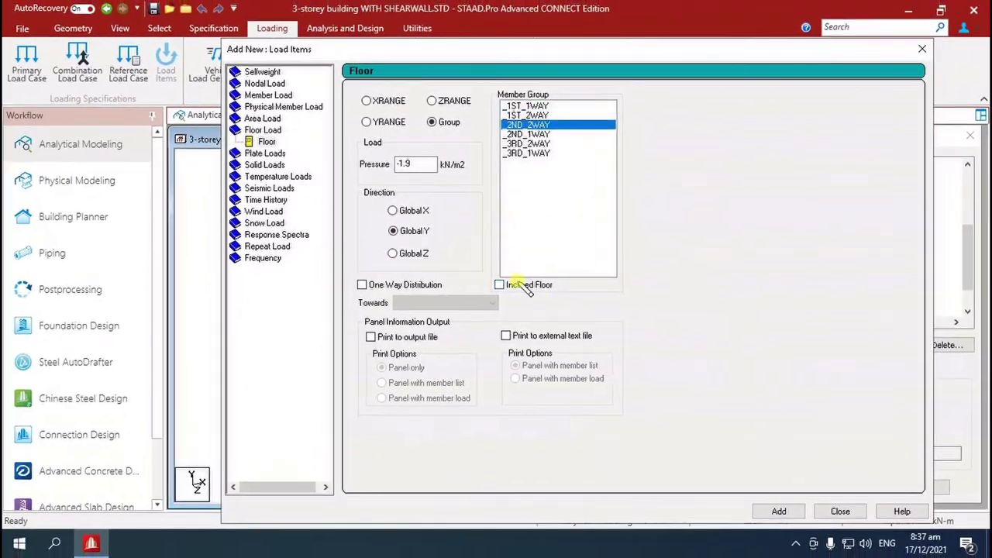
click(778, 511)
click(361, 284)
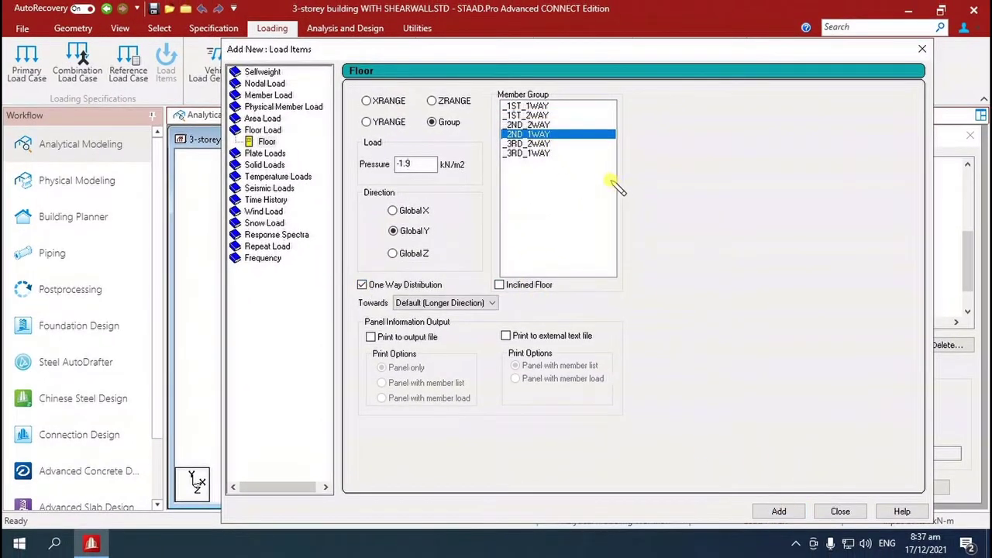
- Add -1 kN/m2 floor loads for group _3RD_2WAY without one-way distribution and for _3RD_1WAY with it
click(543, 144)
double_click(414, 164)
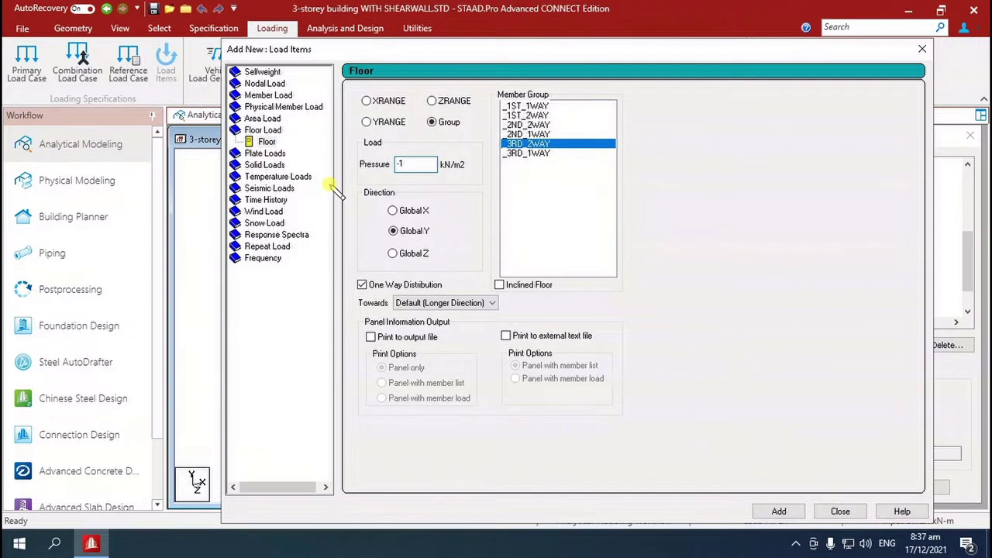
click(362, 284)
click(535, 152)
click(362, 284)
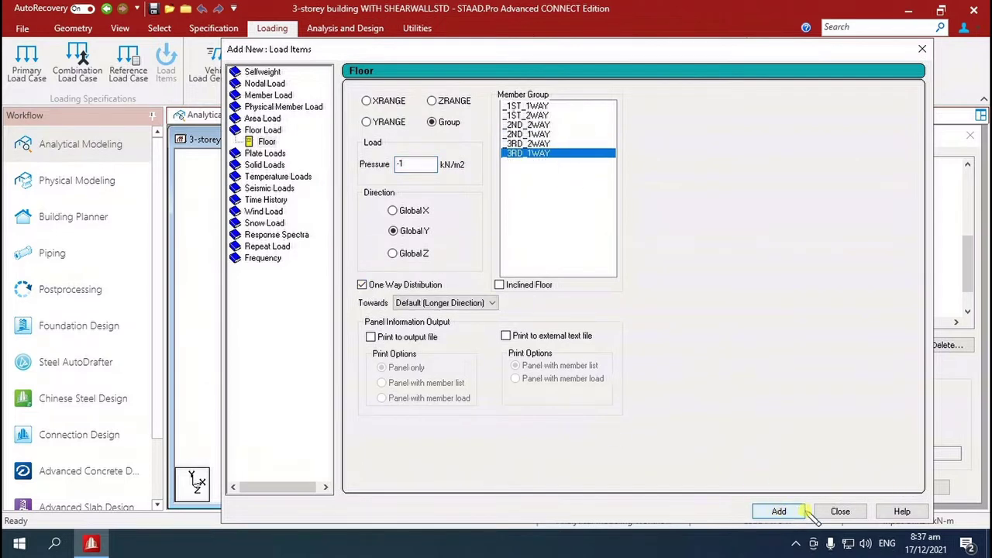
click(778, 511)
click(840, 511)
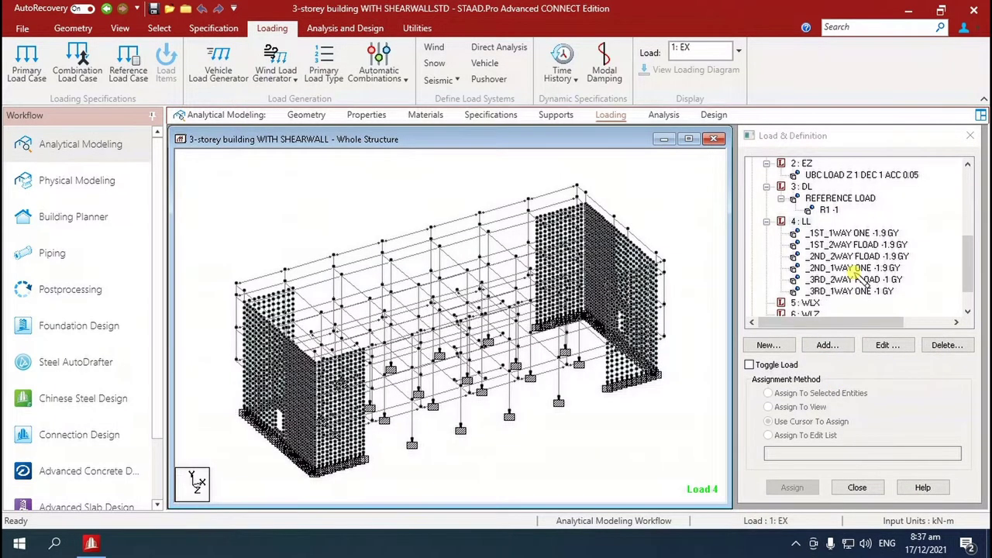
- Add a type 1 wind load on the X windward face with factor 1 to load case 5: WLX
scroll(856, 279, down, 1)
click(812, 280)
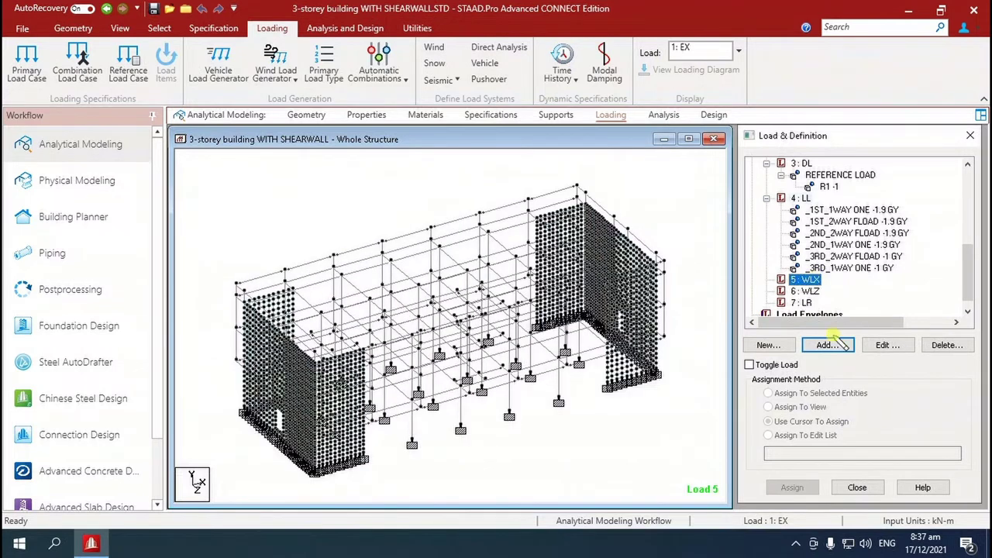
click(828, 346)
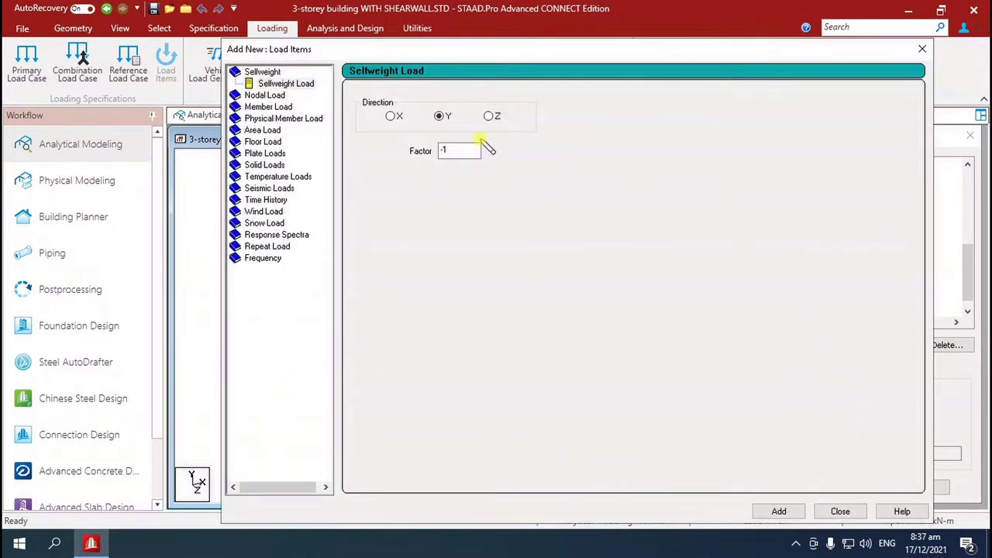
click(282, 213)
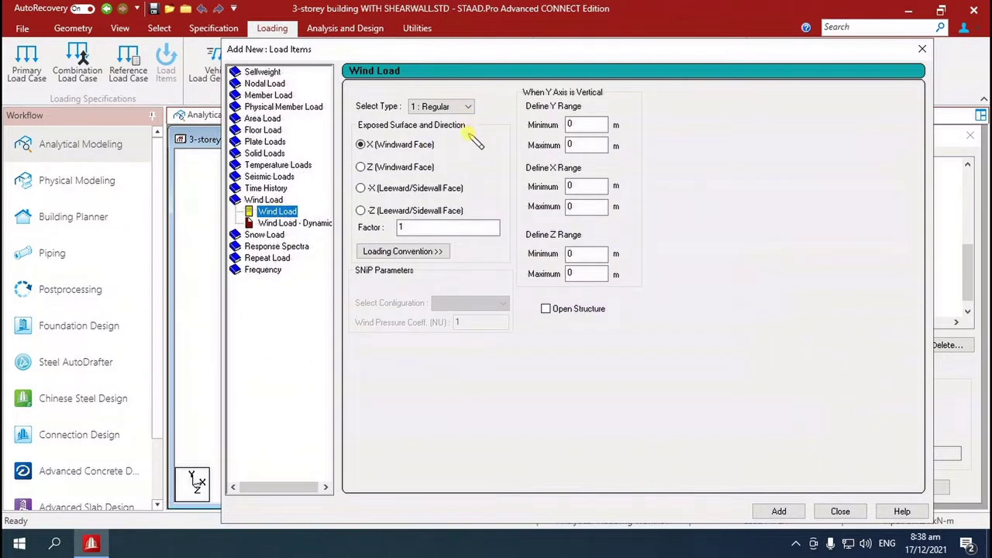
click(779, 513)
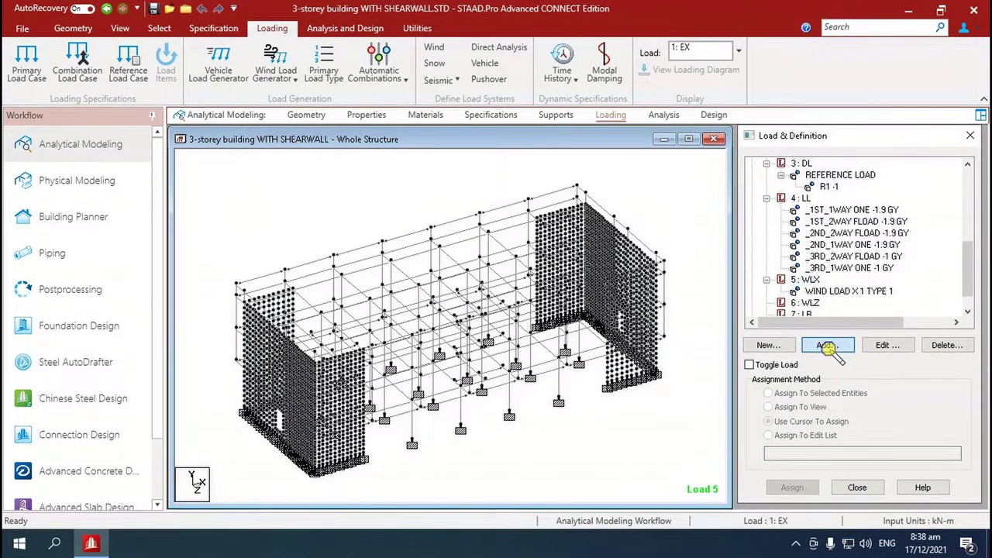
- Add a type 2 wind load on the -X leeward/sidewall face with factor 1 to load case 5: WLX
click(828, 346)
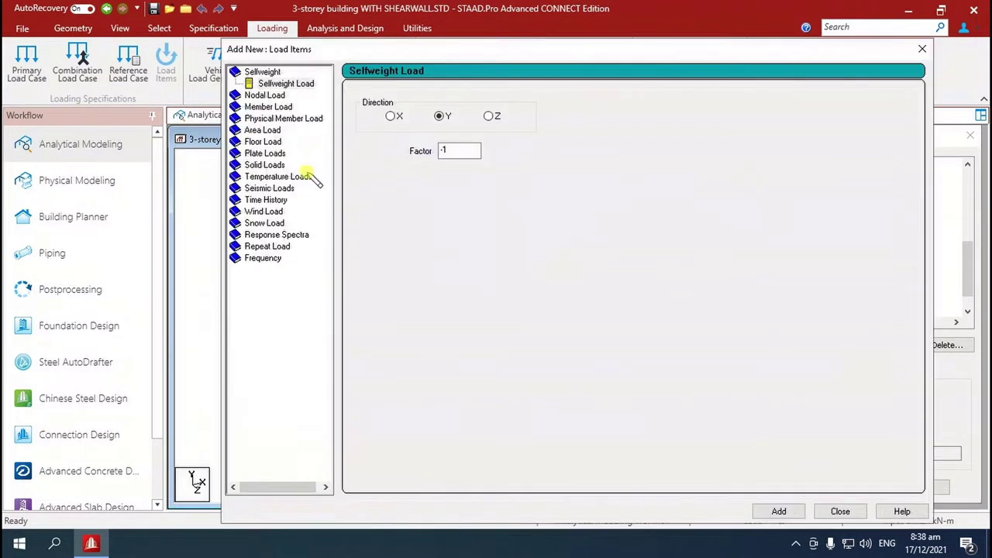
click(277, 214)
click(465, 107)
click(445, 135)
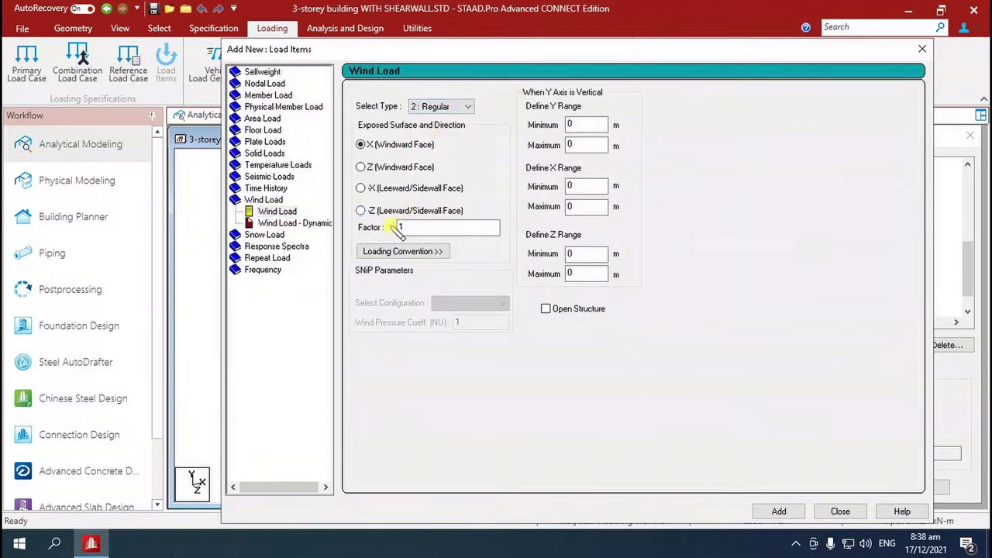
click(779, 512)
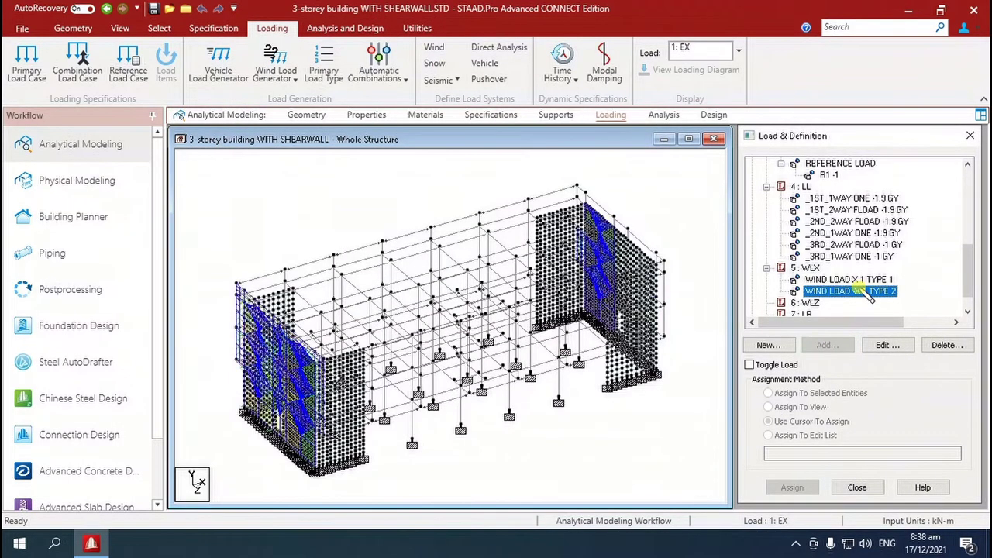
- Add type 3 wind loads on the -Z leeward/sidewall face with factors 1 and -1 to load case 5: WLX
click(810, 267)
click(828, 345)
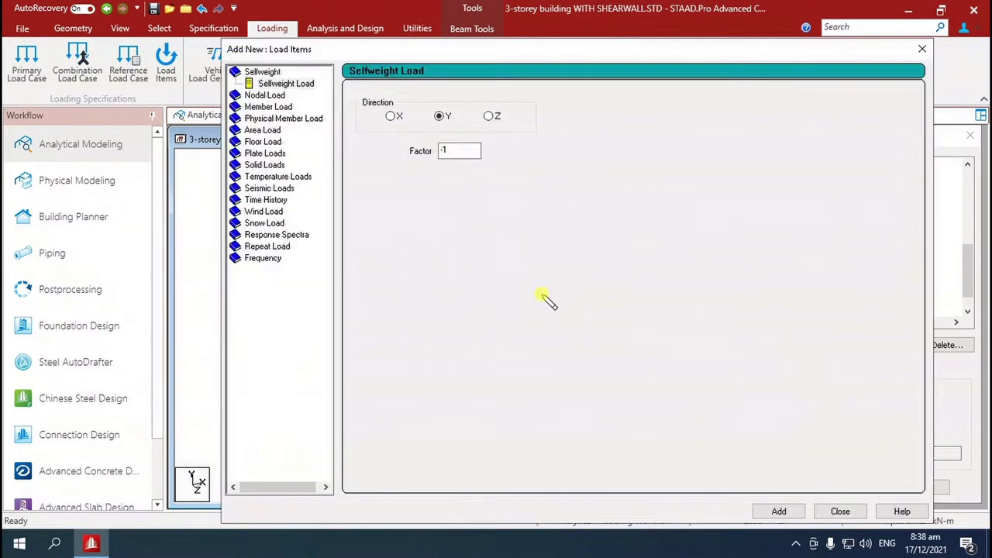
click(281, 212)
click(465, 106)
click(449, 147)
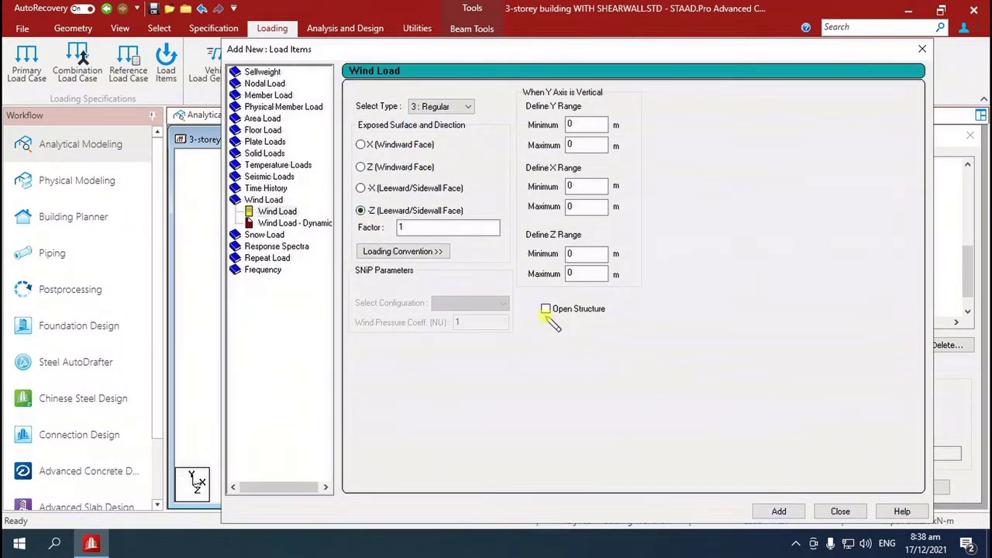
drag(417, 231, 360, 241)
click(779, 511)
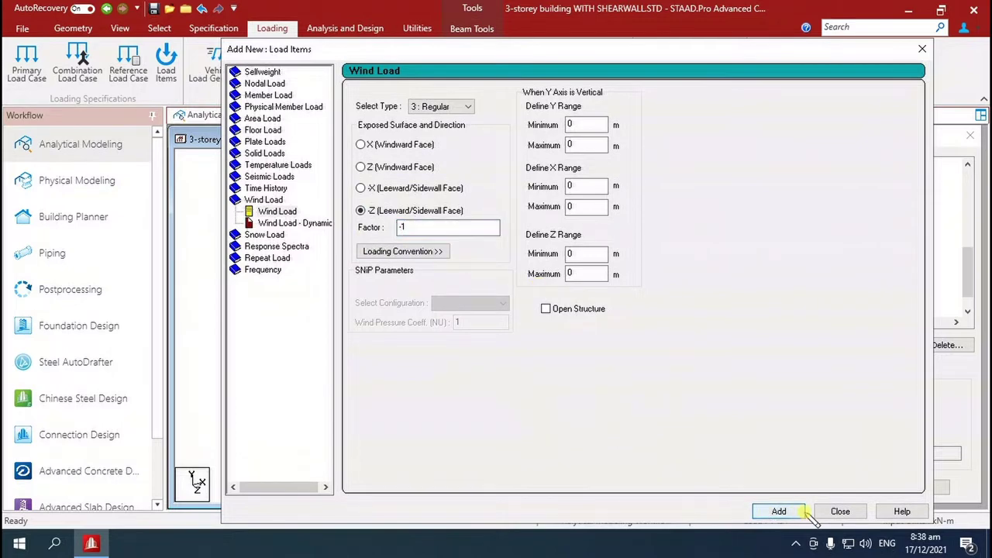
click(849, 291)
- Add a type 4 wind load on the Z windward face with factor 1 to load case 6: WLZ
double_click(810, 303)
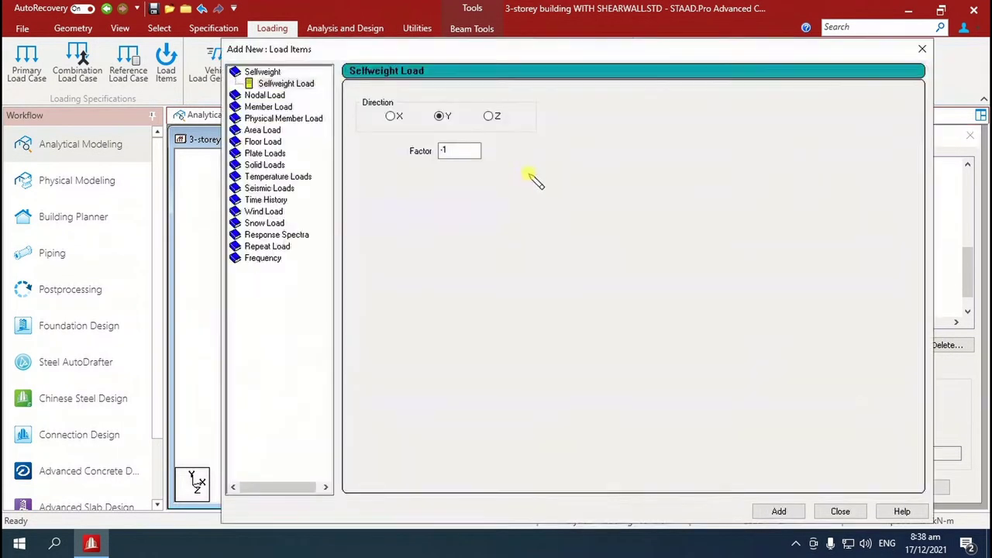
click(271, 212)
click(440, 106)
click(438, 147)
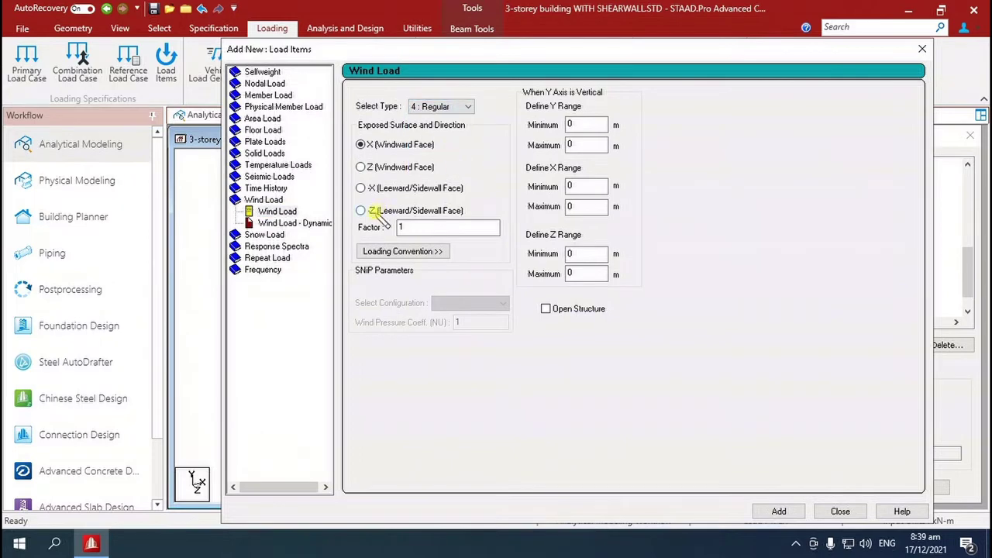
click(779, 512)
click(840, 511)
- Add a type 5 wind load on the -Z leeward/sidewall face with factor 1 to load case 6: WLZ
click(810, 282)
click(827, 345)
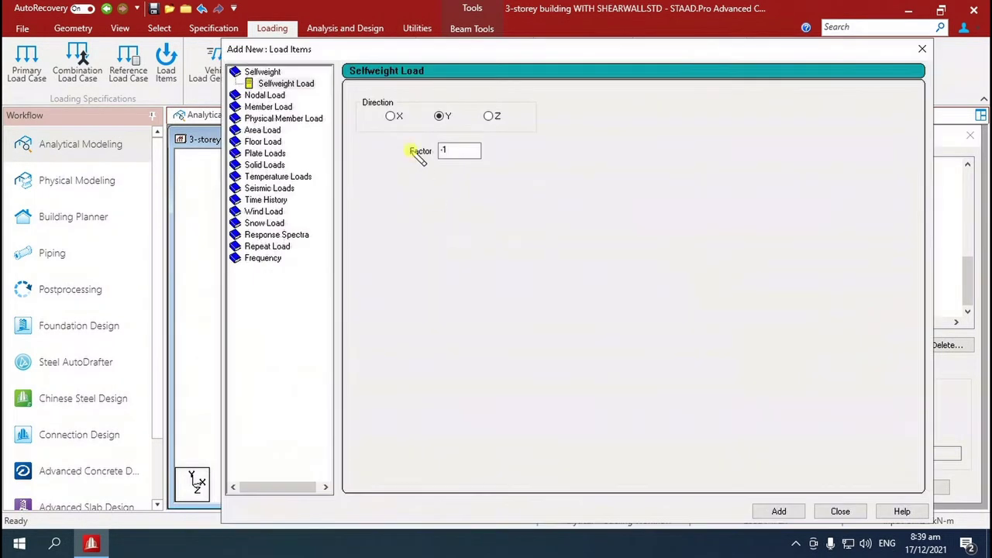
click(264, 211)
click(440, 107)
click(437, 155)
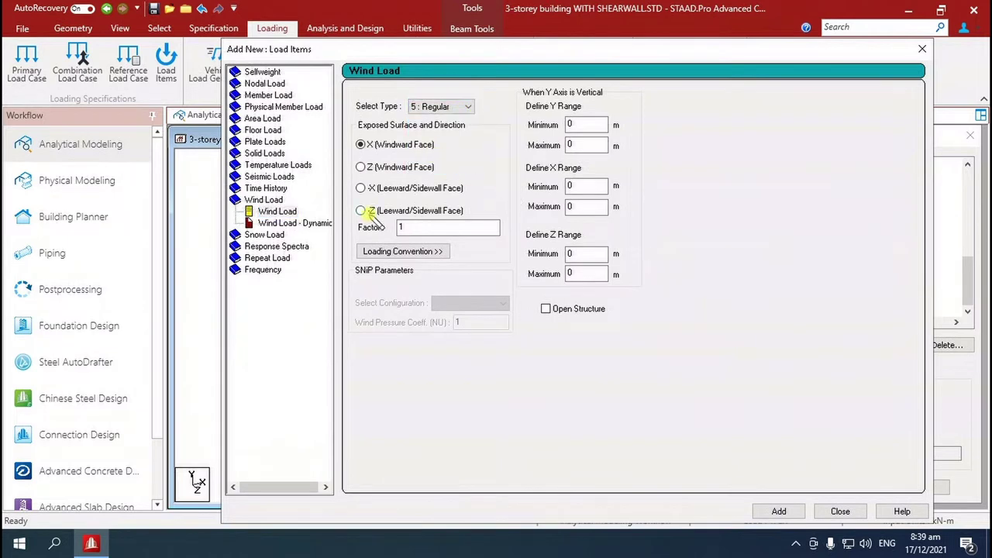
click(779, 511)
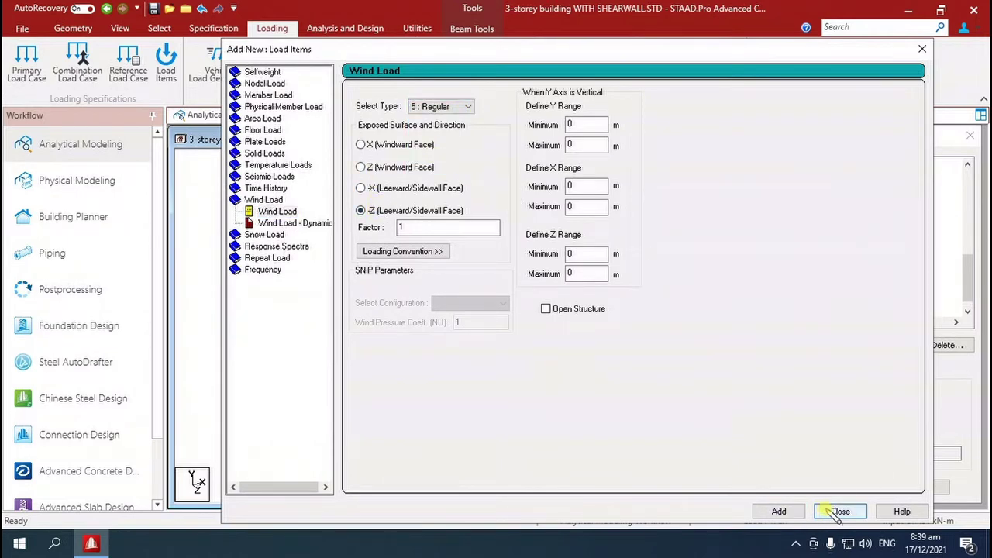
click(837, 511)
- Add type 6 wind loads on the -X leeward/sidewall face with factors 1 and -1 to load case 6: WLZ
click(821, 345)
click(263, 210)
click(440, 106)
click(458, 174)
click(392, 189)
click(776, 512)
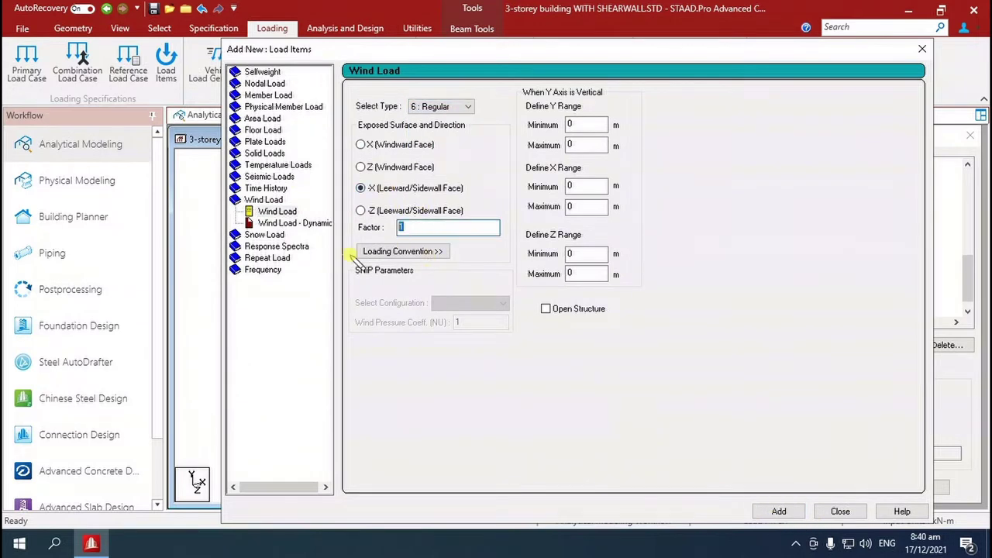
click(779, 511)
click(840, 511)
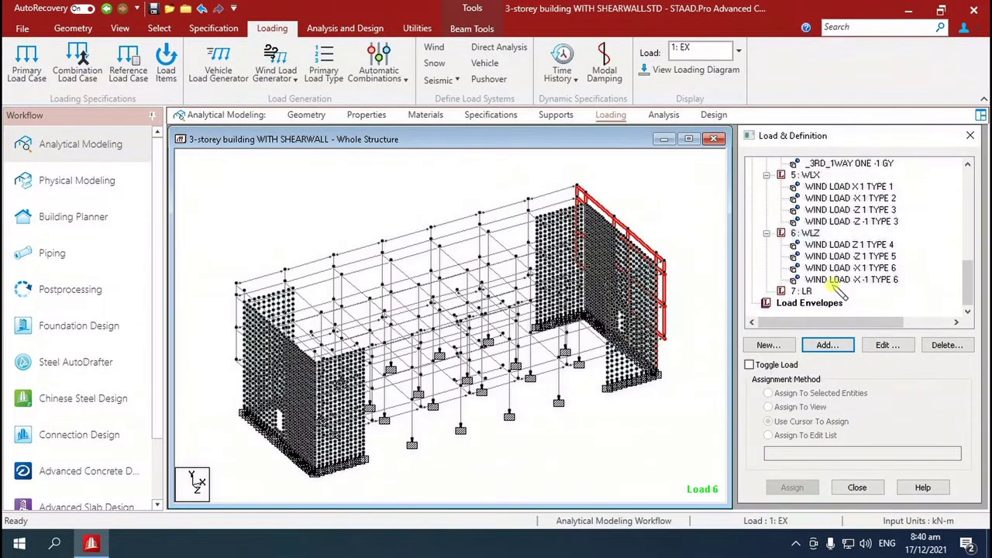
- Add a -0.6 kN/m2 floor load in Global Y on group _3RD_2WAY to load case 7: LR
click(809, 293)
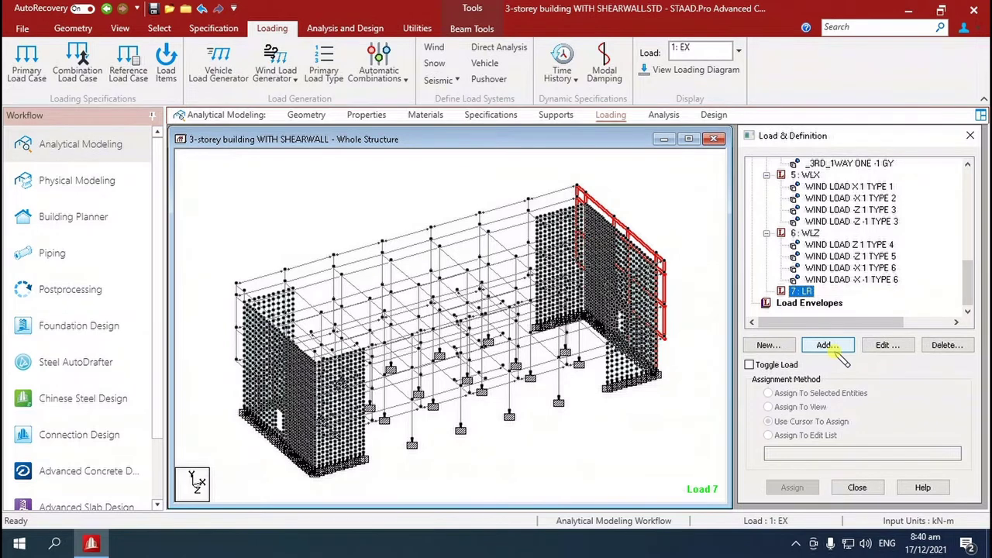
click(826, 345)
click(264, 142)
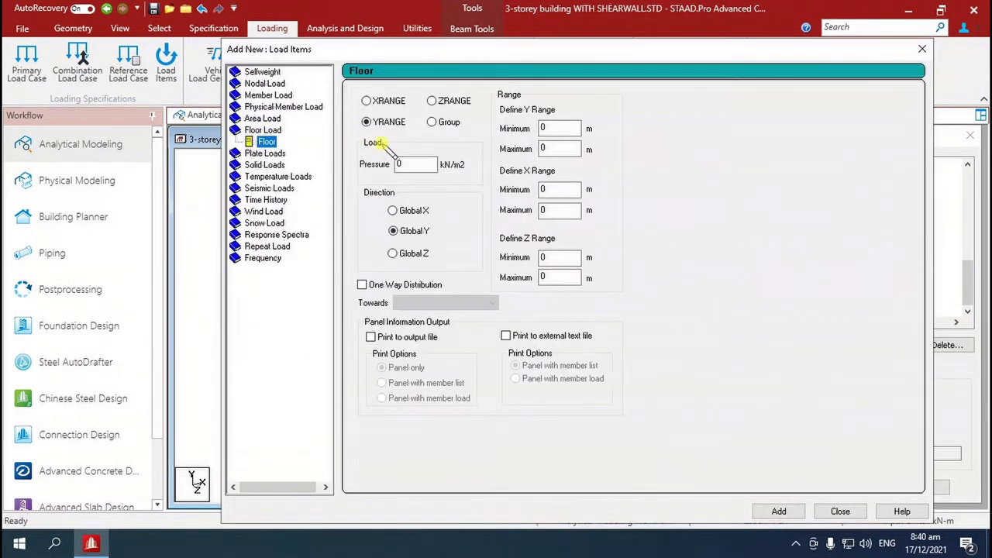
click(448, 122)
click(531, 144)
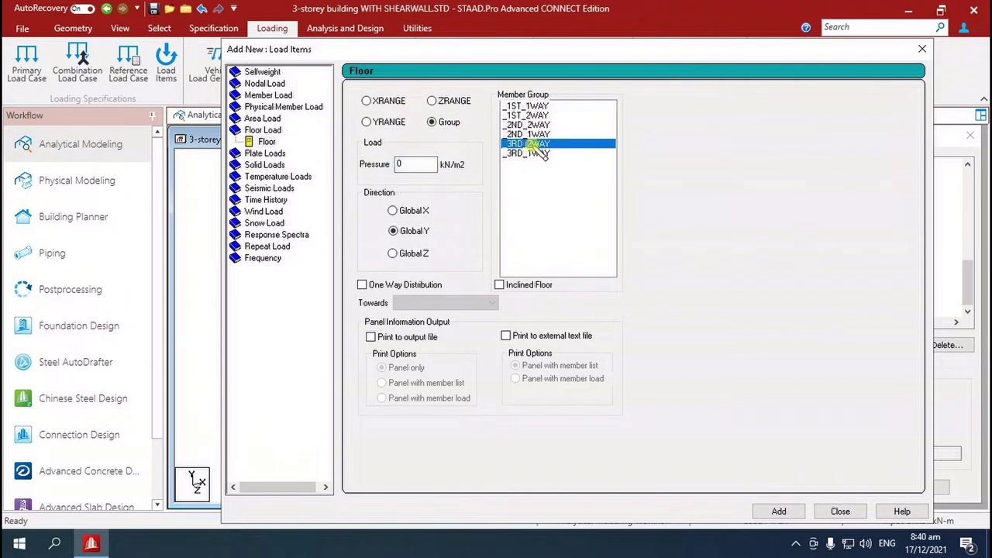
double_click(408, 163)
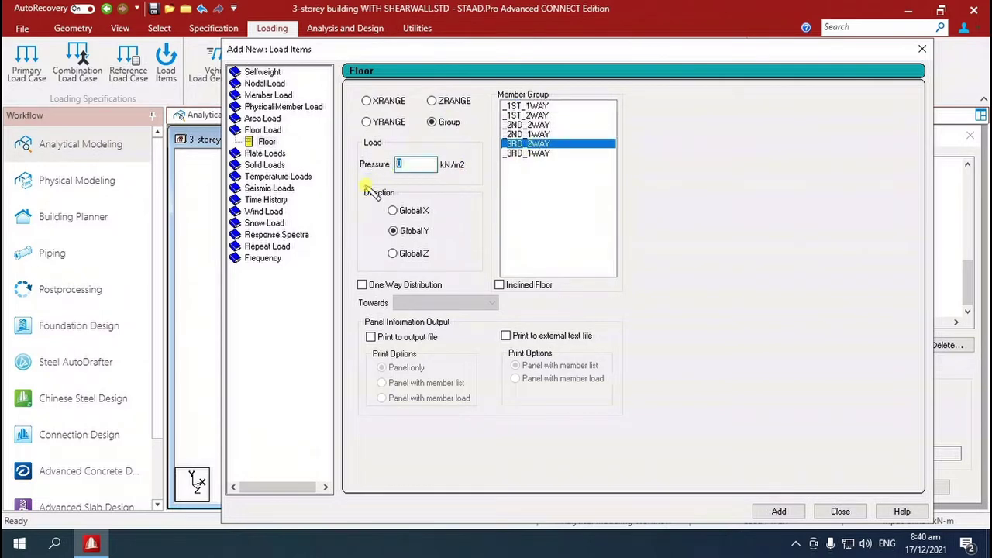
click(778, 512)
- Add a -0.6 kN/m2 floor load in Global Y on group _3RD_1WAY with one-way distribution to load case 7: LR
click(529, 154)
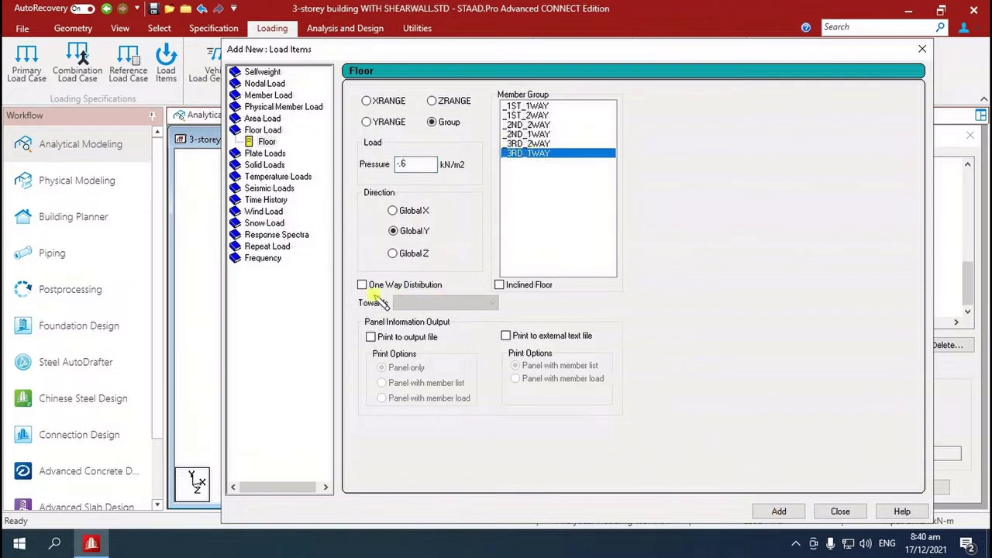
click(371, 286)
click(778, 511)
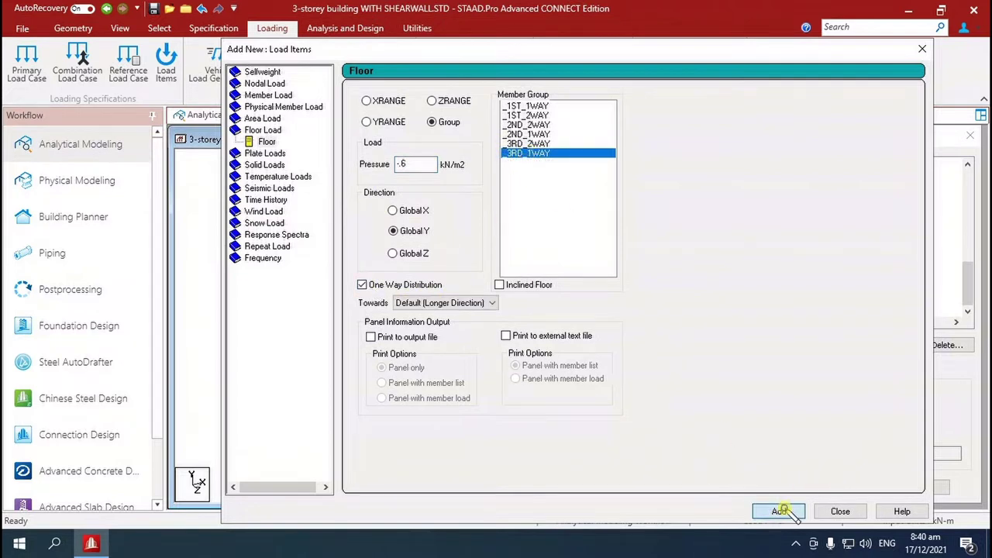
click(840, 512)
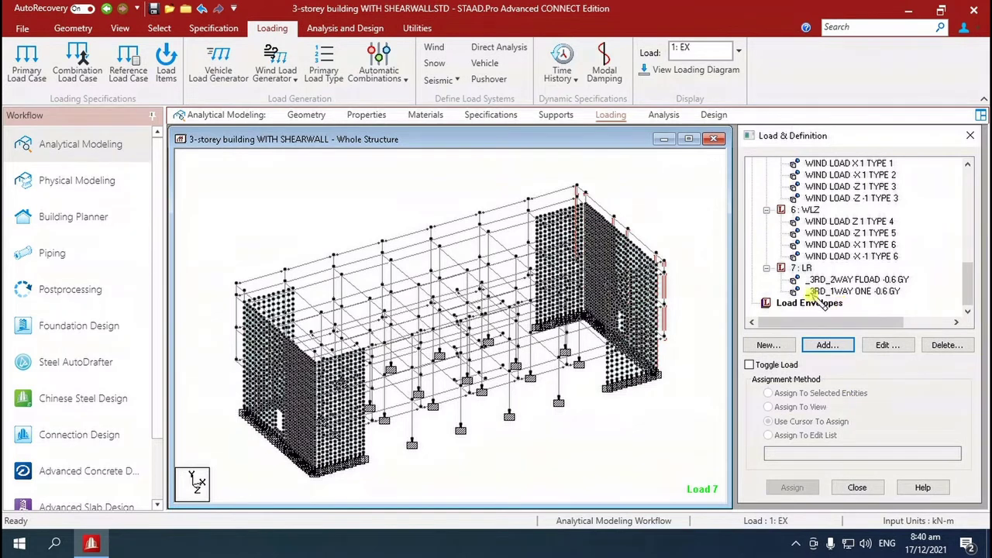
- Generate and add the automatic load combinations for code NSCP 2015, category CONCRETE, starting from combination number 8
scroll(822, 283, up, 4)
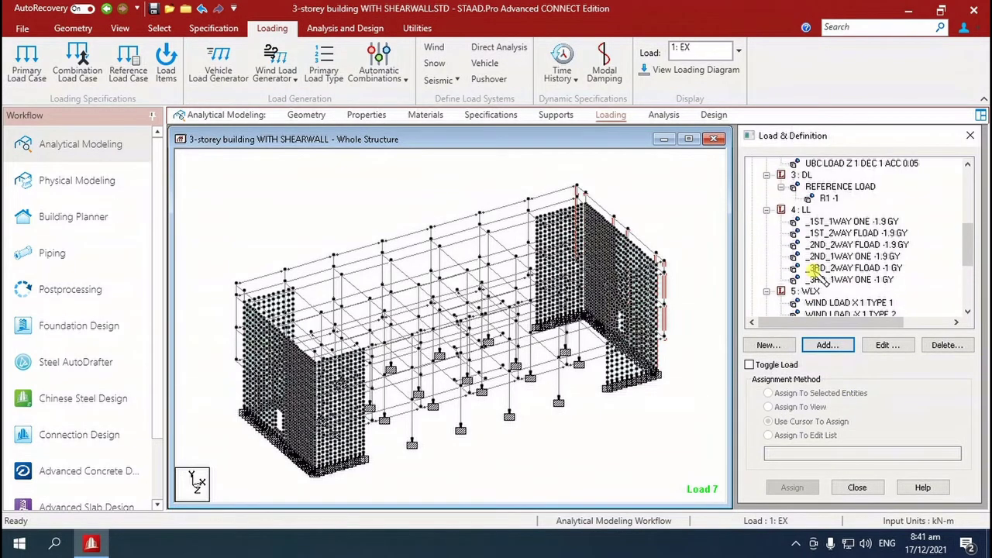
scroll(814, 271, up, 2)
scroll(813, 275, down, 5)
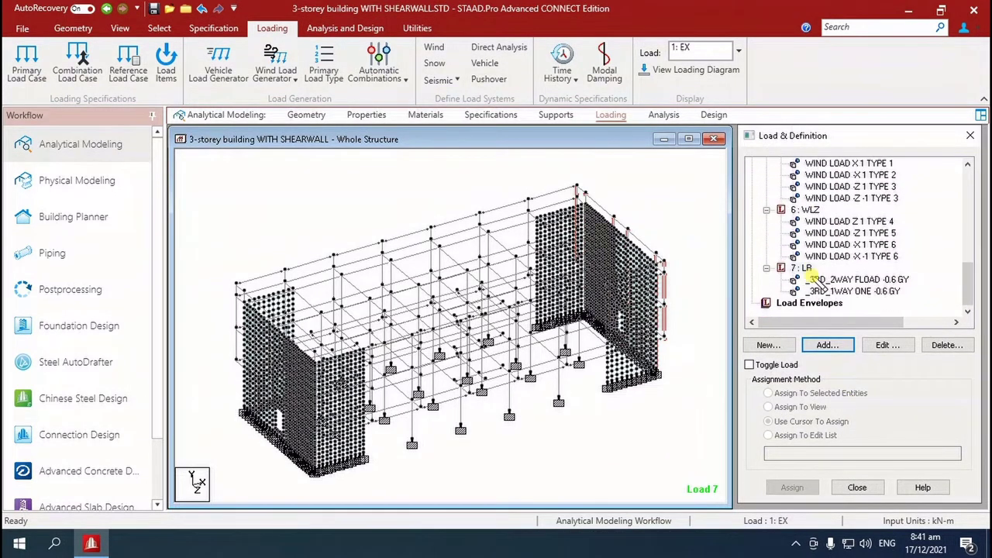
scroll(839, 285, up, 6)
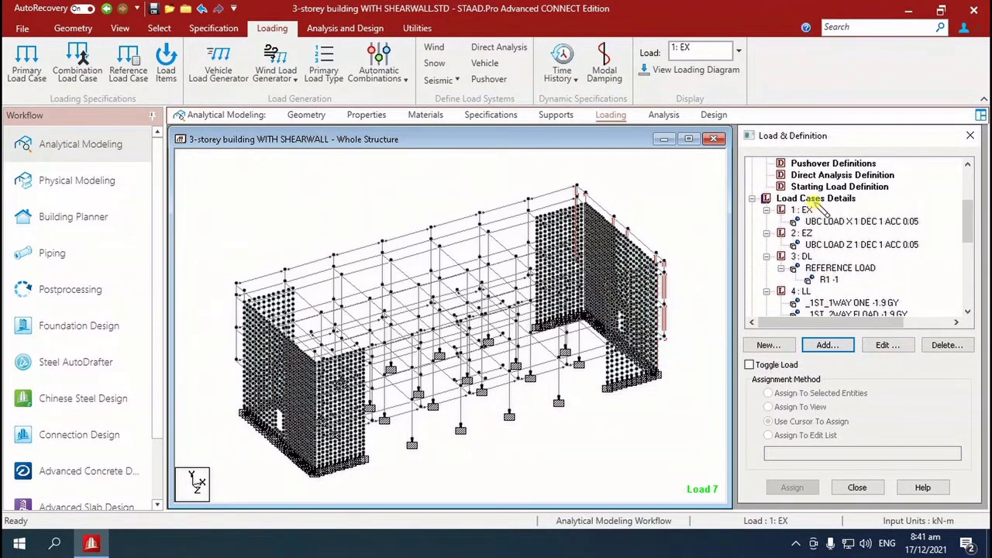
click(816, 198)
click(827, 345)
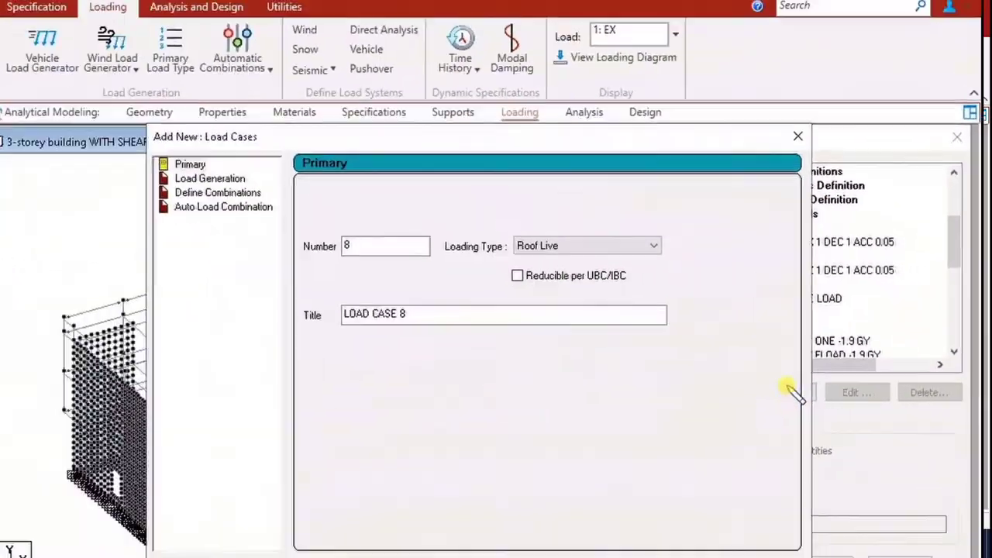
click(223, 206)
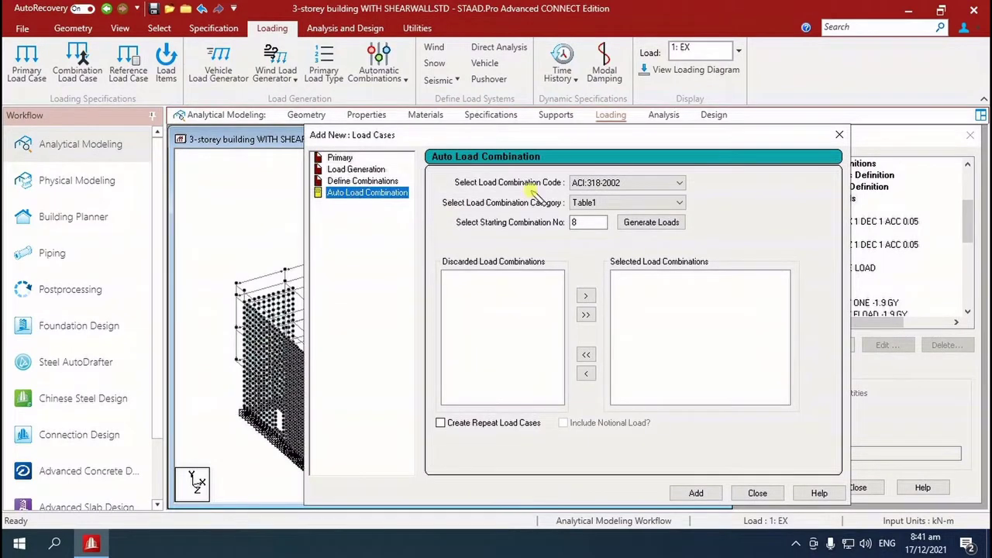
click(642, 188)
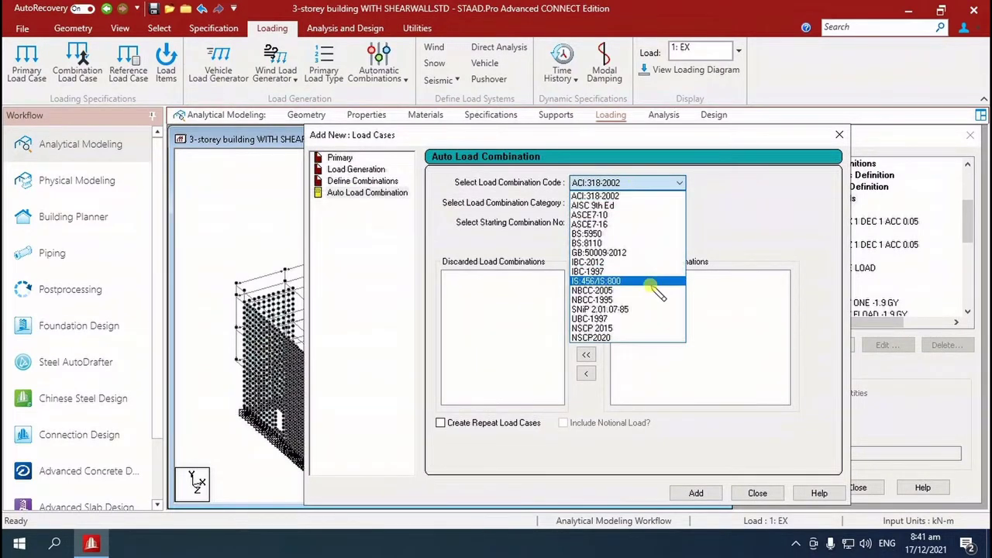
click(602, 328)
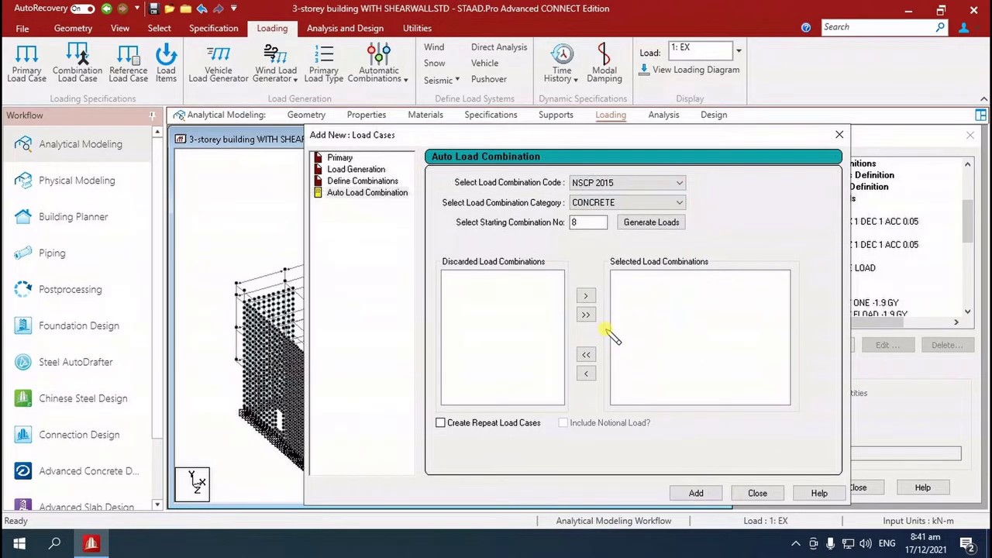
click(665, 223)
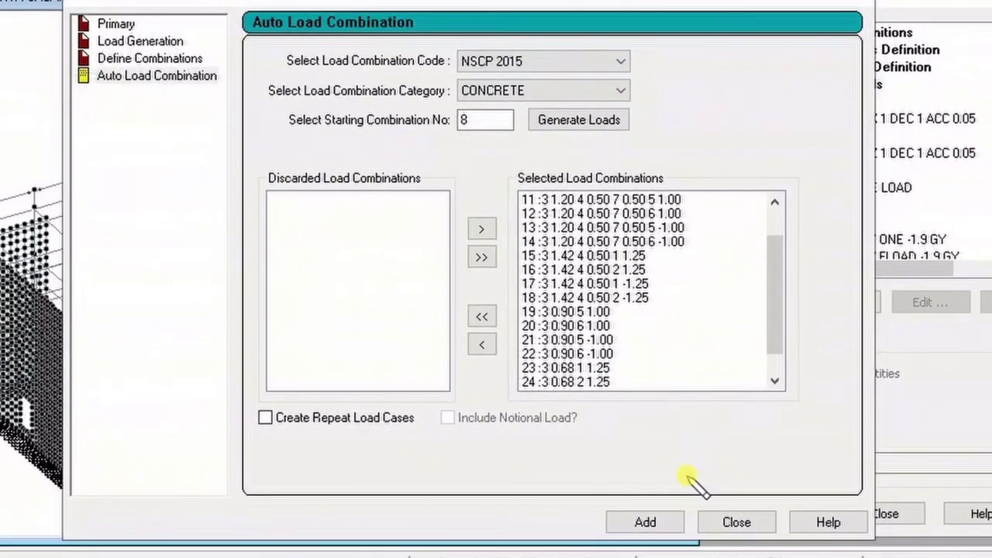
click(648, 523)
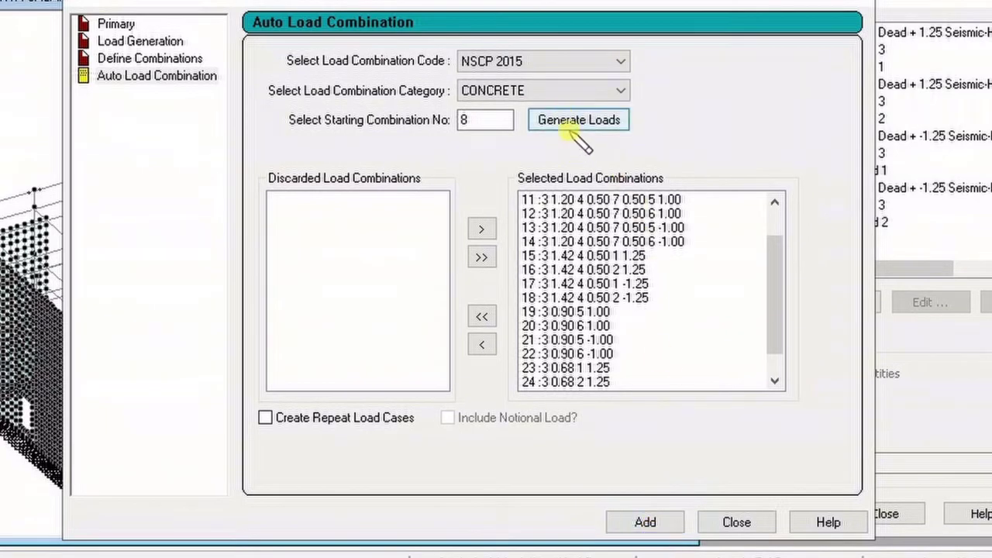
- Select the DRIFT category for NSCP 2015 and check the available load combination categories
click(560, 92)
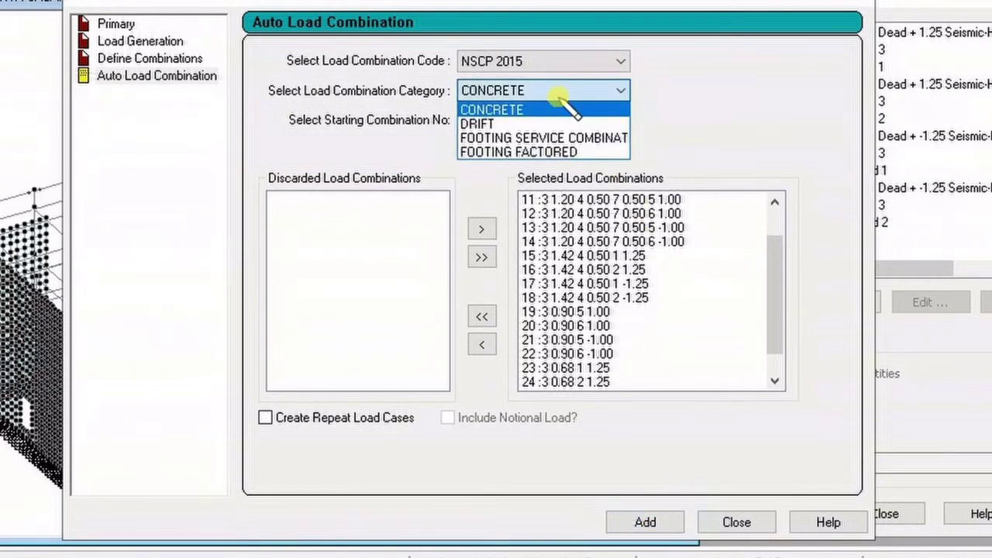
click(484, 123)
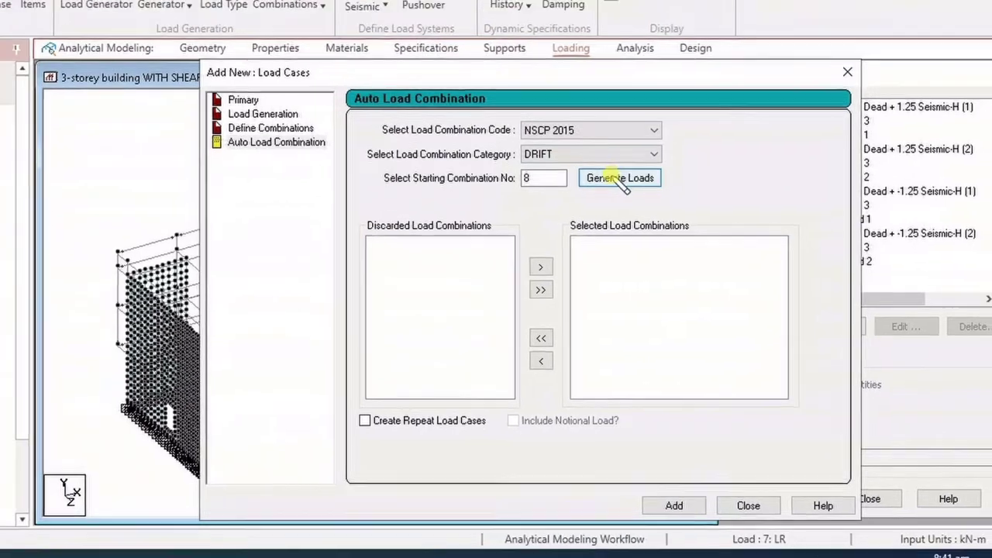
click(590, 143)
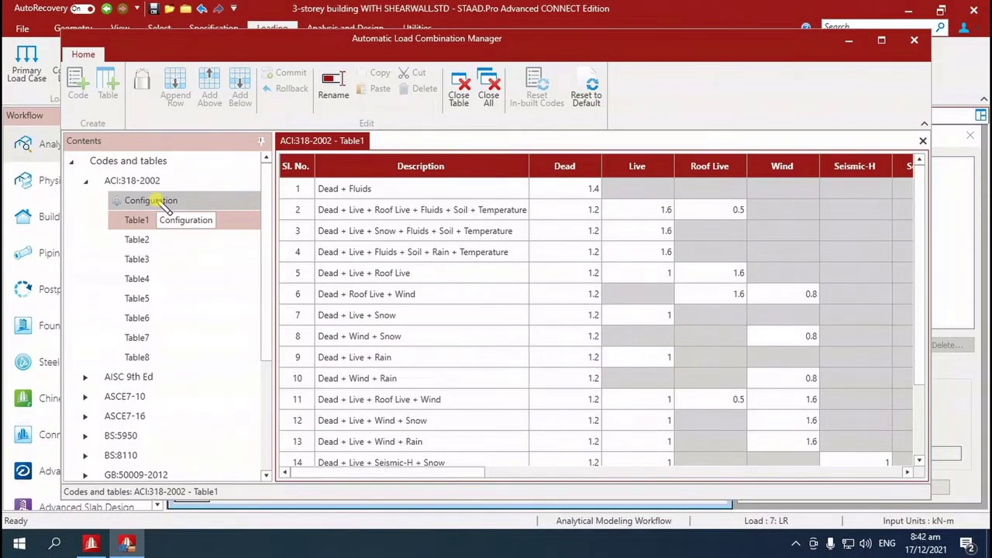
- Review the load combination descriptions and factors in Table1 of the ACI:318-2002 code
scroll(232, 255, down, 1)
scroll(436, 282, down, 2)
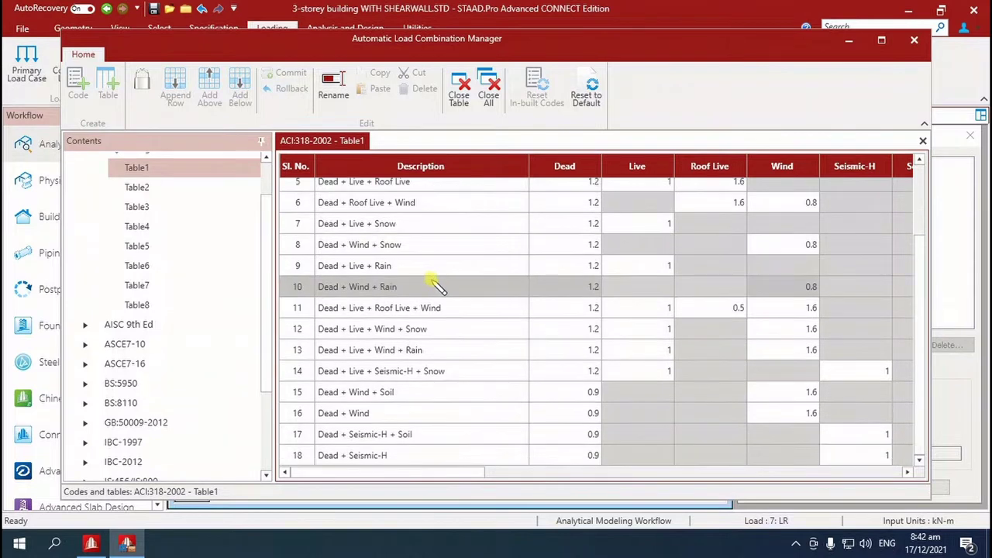
scroll(535, 375, up, 2)
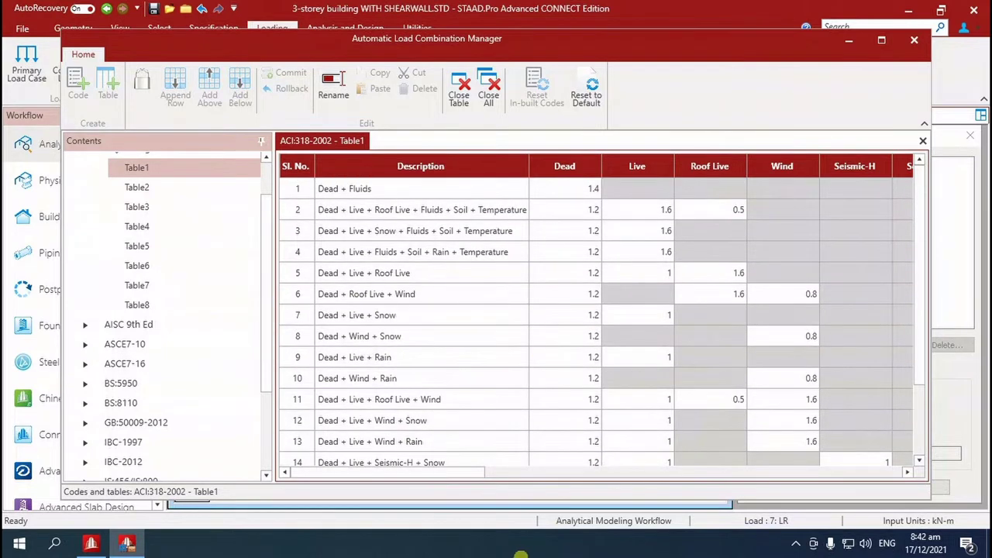
- Show the desktop and view the CONCRETE image of the NSCP 2015 loading rules, closing it when done
right_click(502, 543)
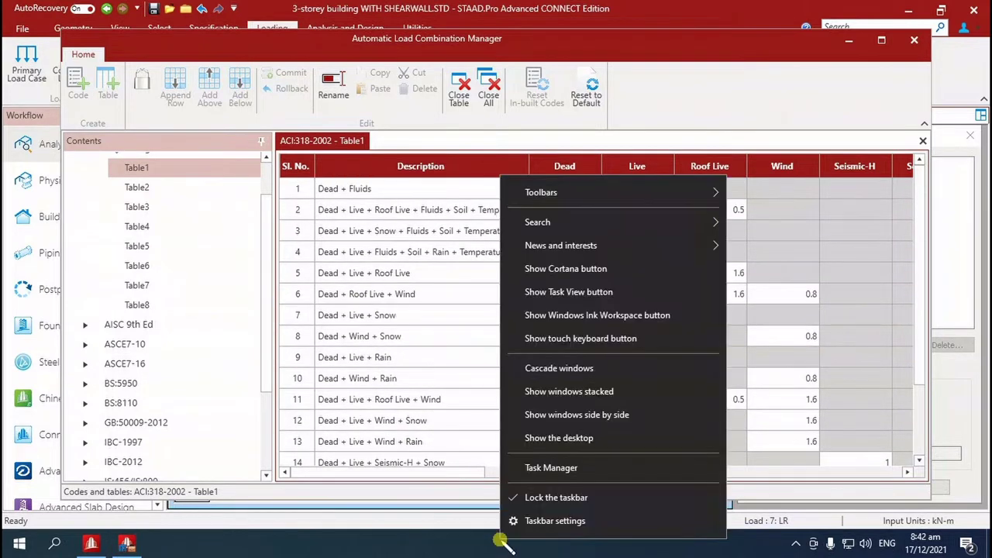
click(534, 436)
double_click(191, 404)
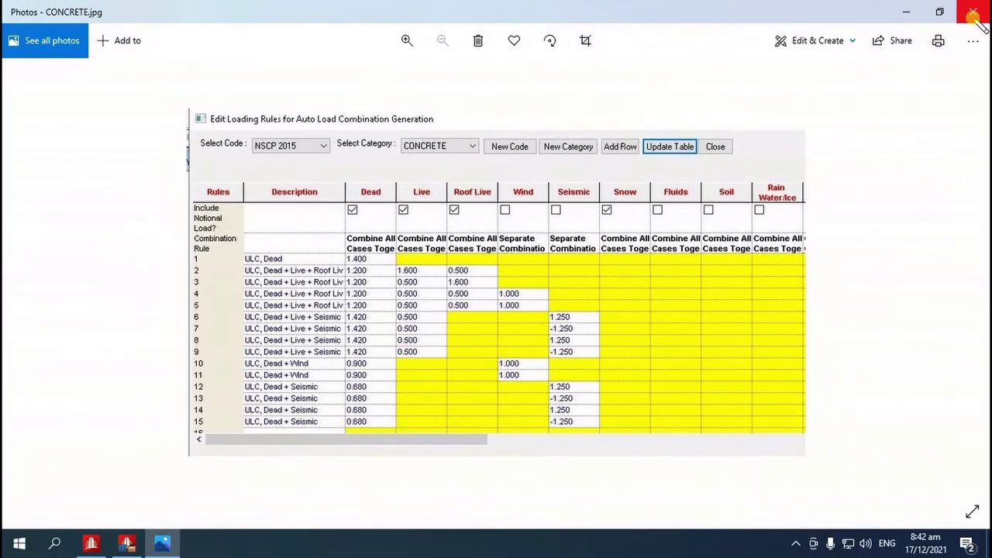
click(972, 13)
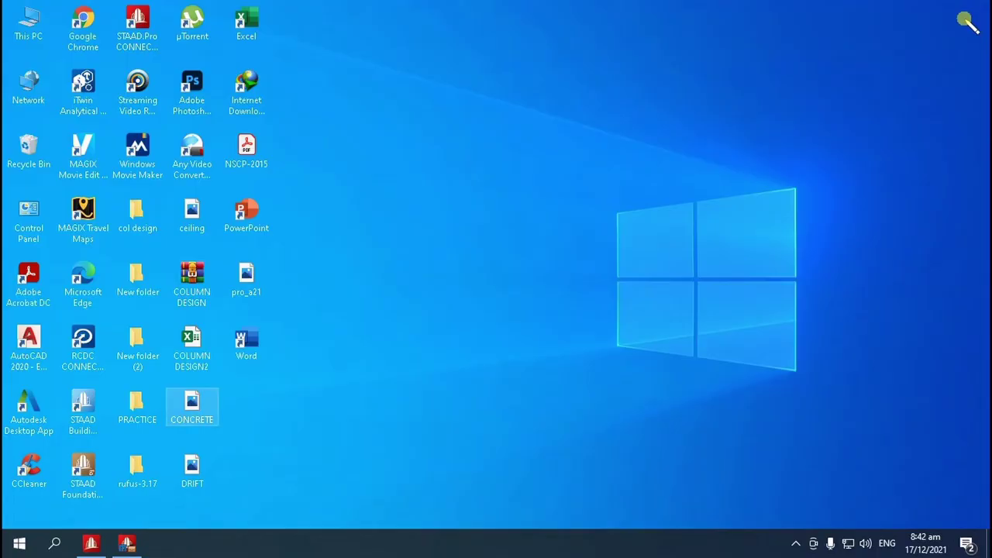
click(126, 542)
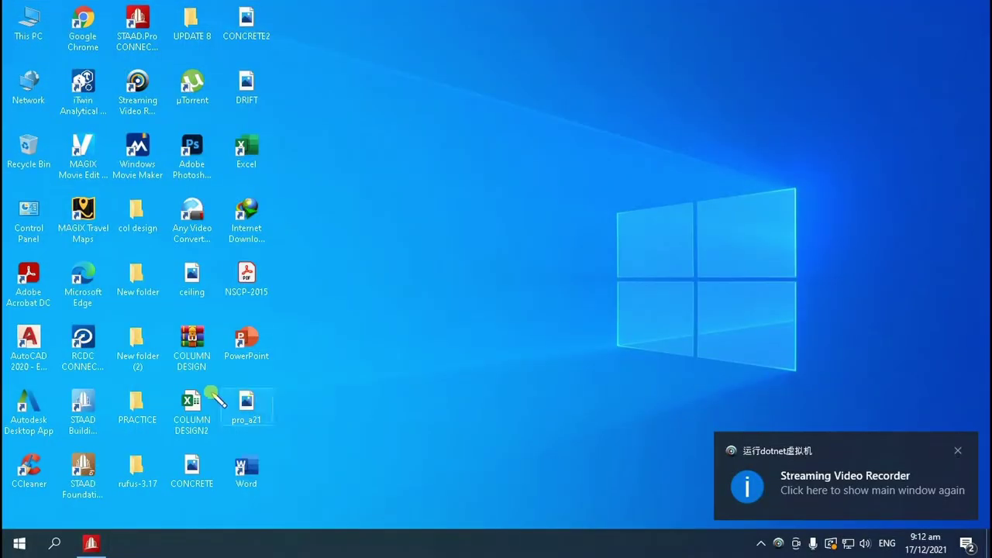
- Switch to STAAD.Pro and check the codes available for automatic load combinations when adding a new load case
click(90, 543)
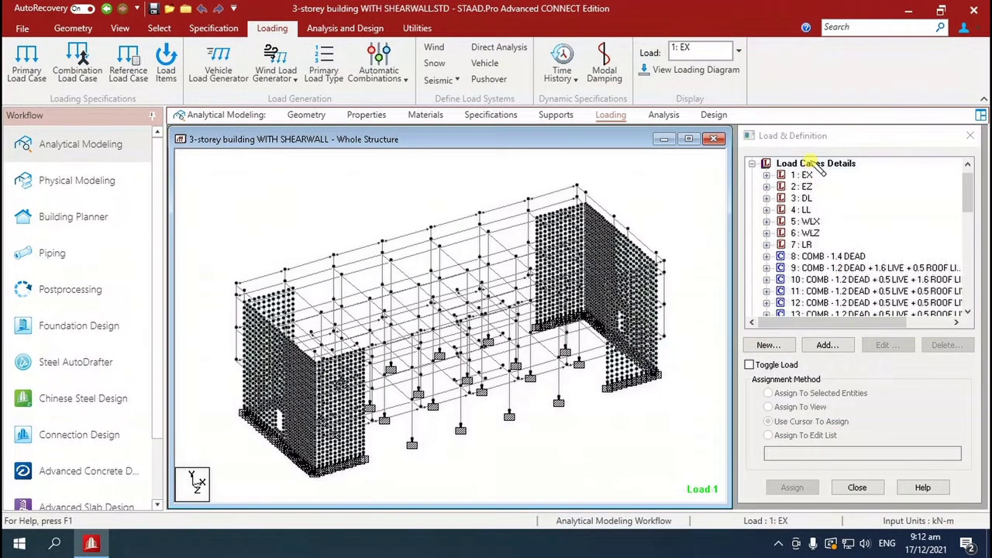
click(827, 345)
click(380, 193)
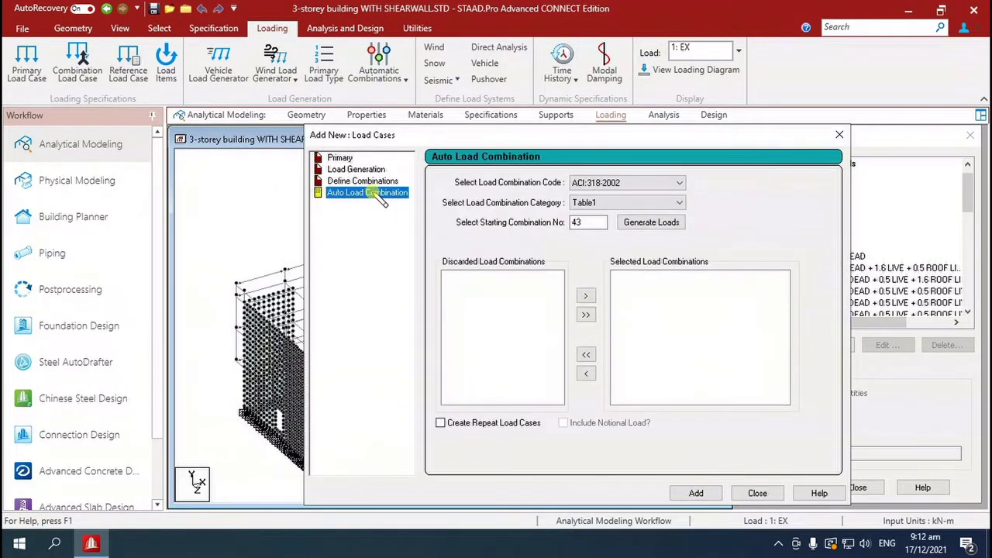
click(628, 183)
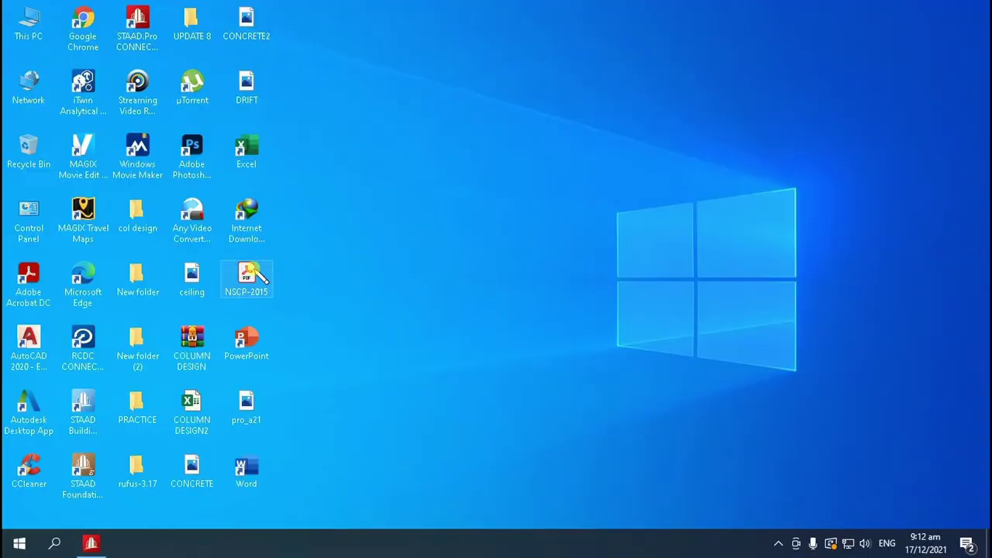
- Open the NSCP-2015 PDF from the desktop and go to the page to consult by its page number
double_click(248, 273)
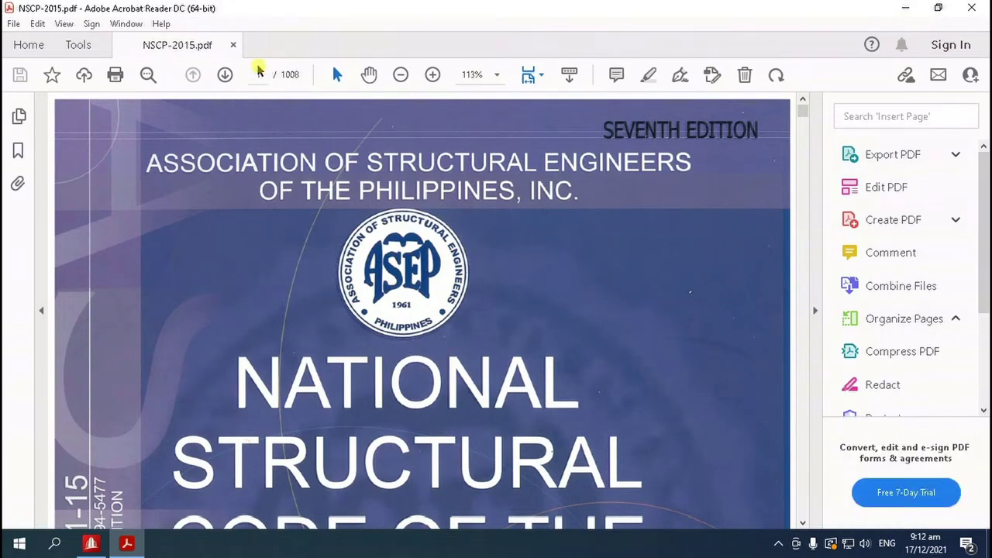
key(BackSpace)
text(3)
key(Return)
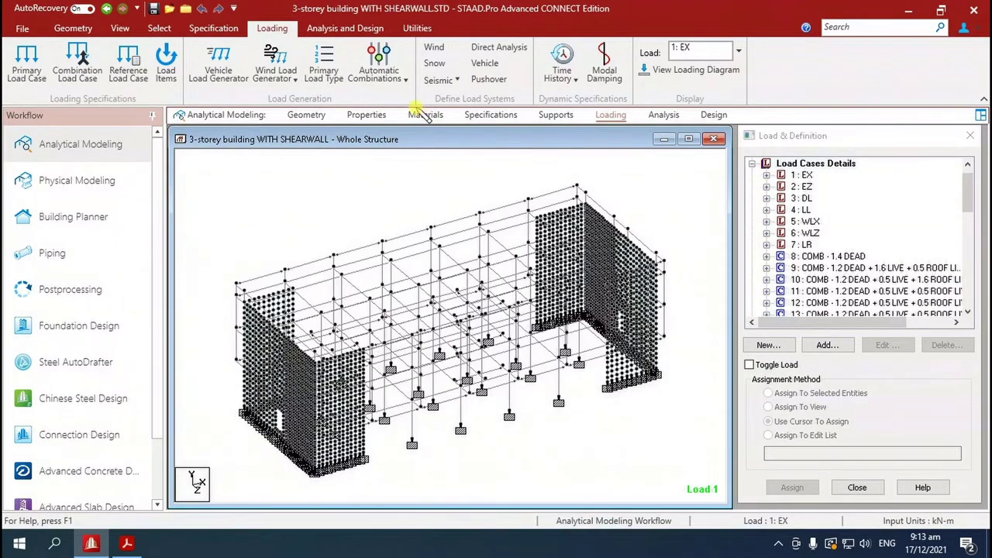
- Switch to STAAD.Pro, open the automatic combination rules for editing and create a new custom code under Codes and tables
click(404, 79)
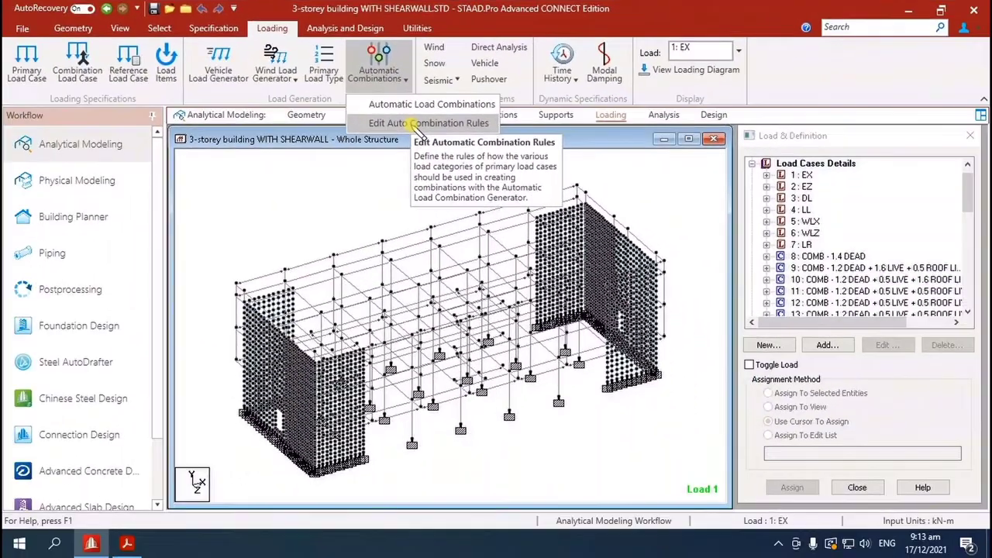
click(415, 124)
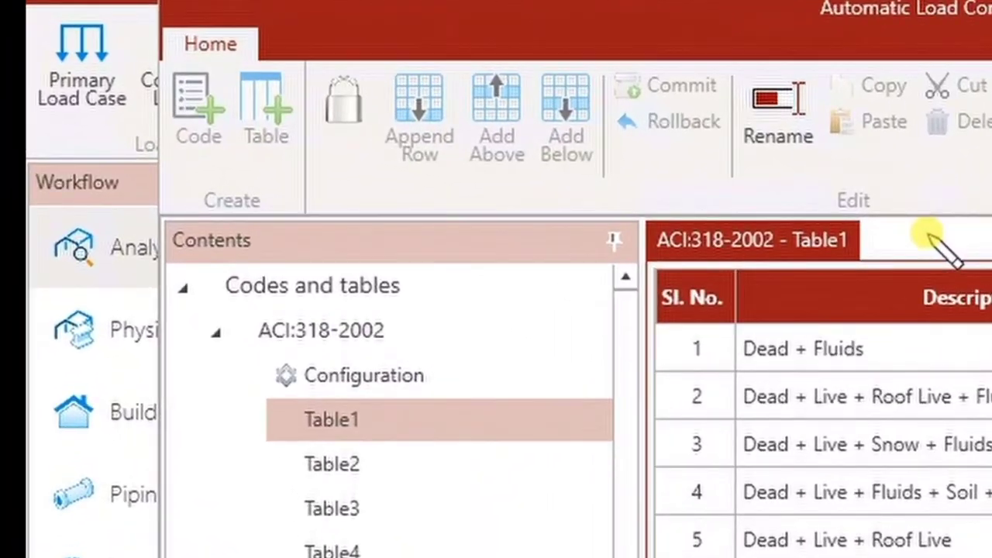
click(363, 295)
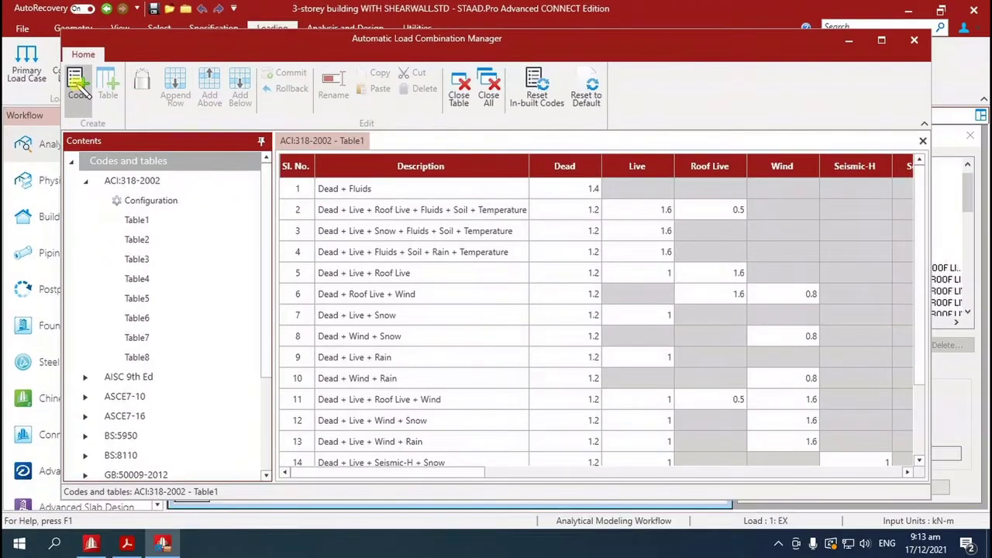
click(79, 85)
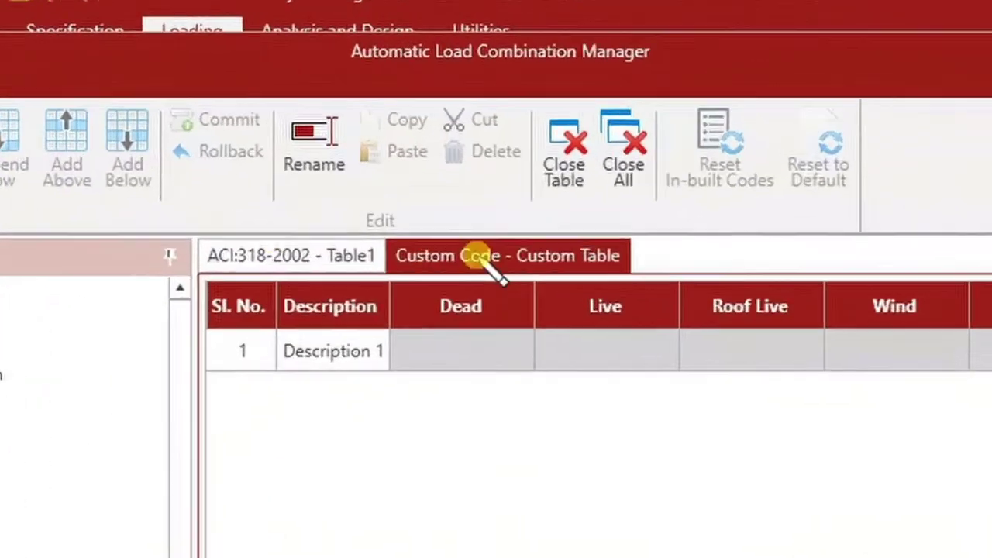
- Rename the new Custom Code as NSCP 2015
scroll(158, 535, down, 5)
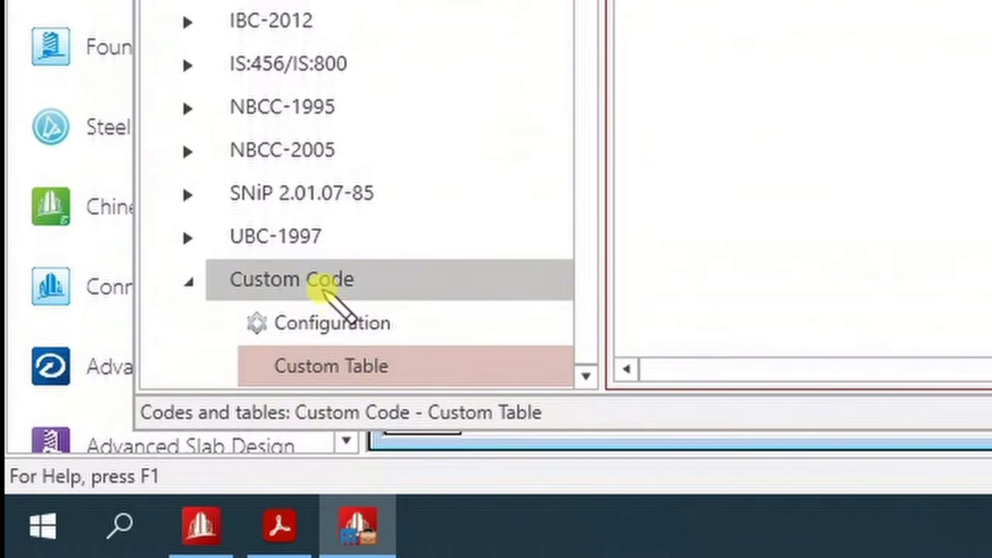
click(323, 292)
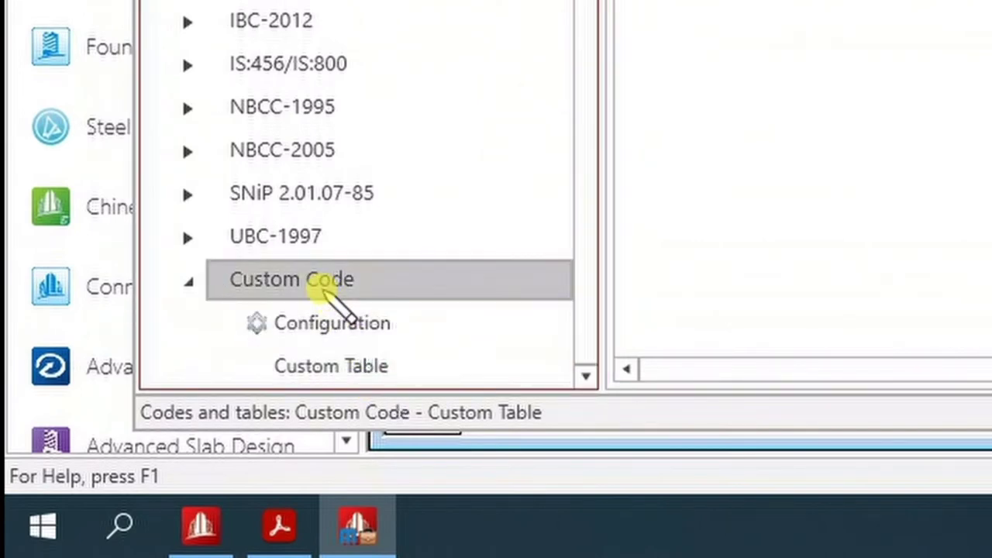
right_click(325, 292)
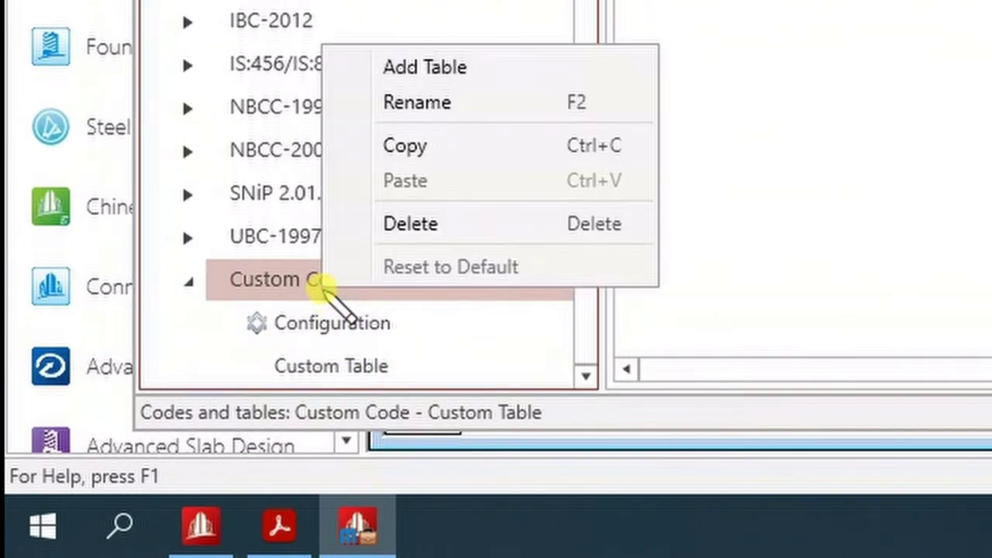
click(413, 106)
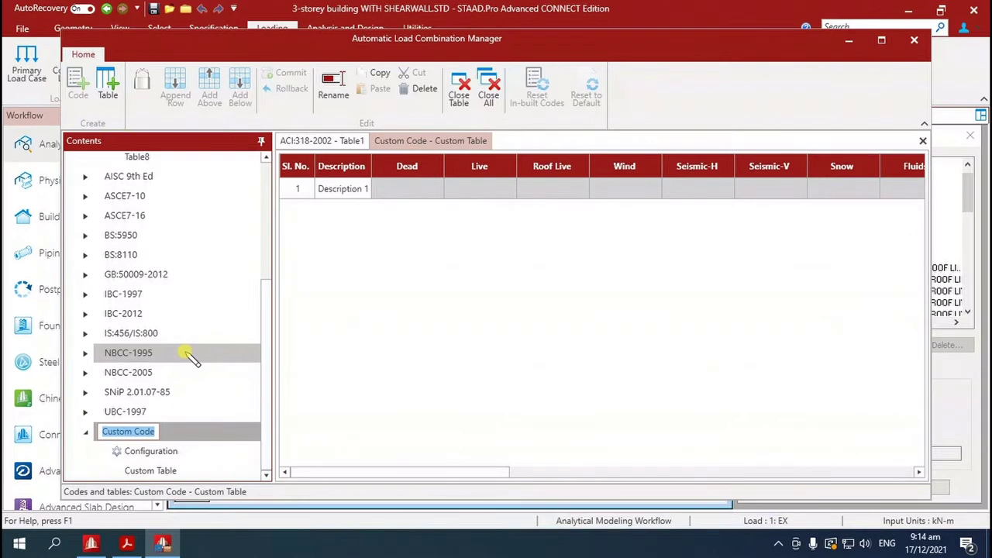
text(NSCP 2015)
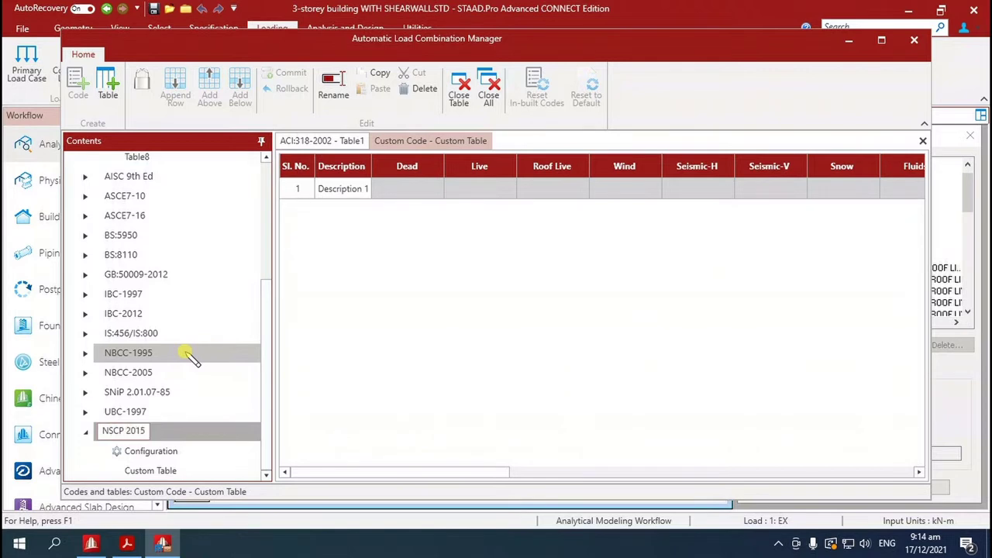
key(Return)
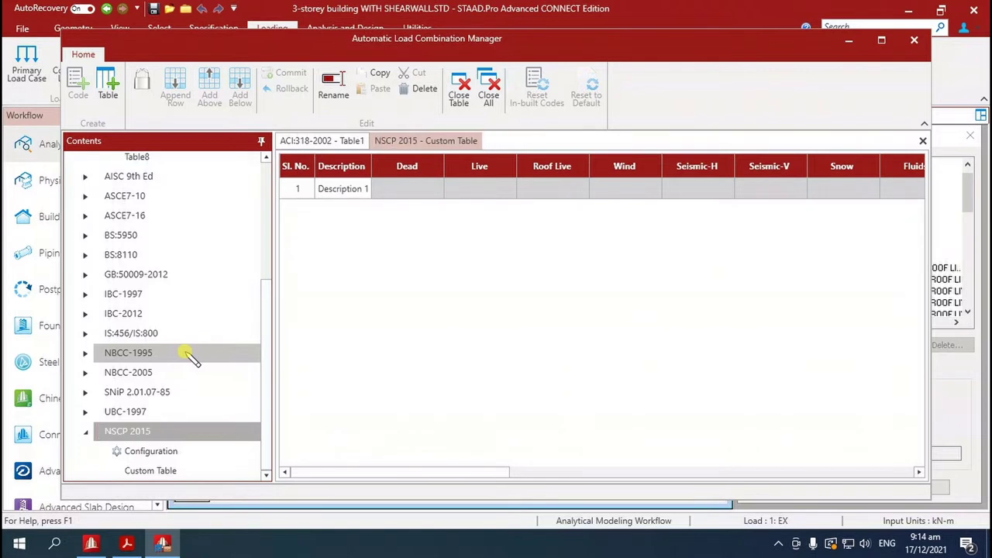
- Rename the Custom Table under the NSCP 2015 code as CONCRETE
click(445, 142)
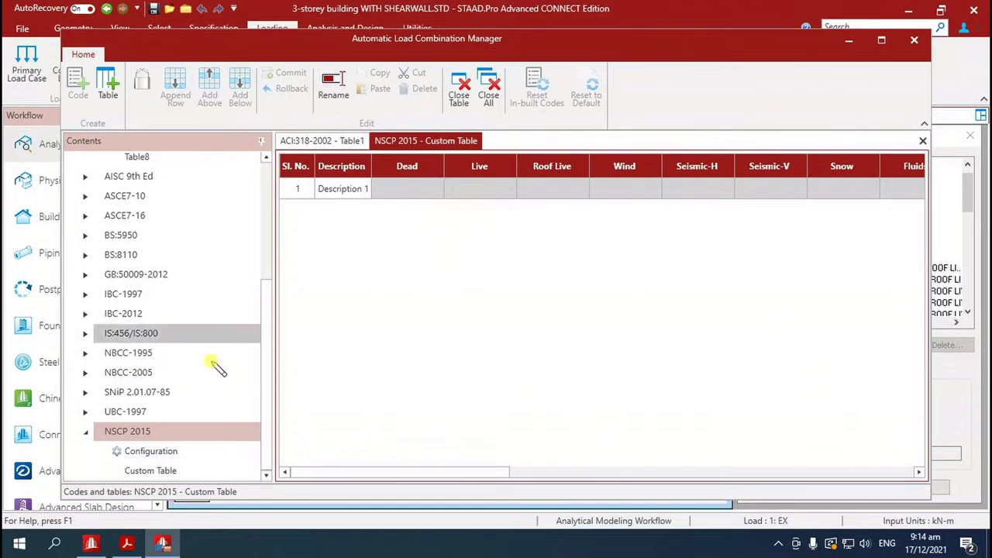
click(131, 431)
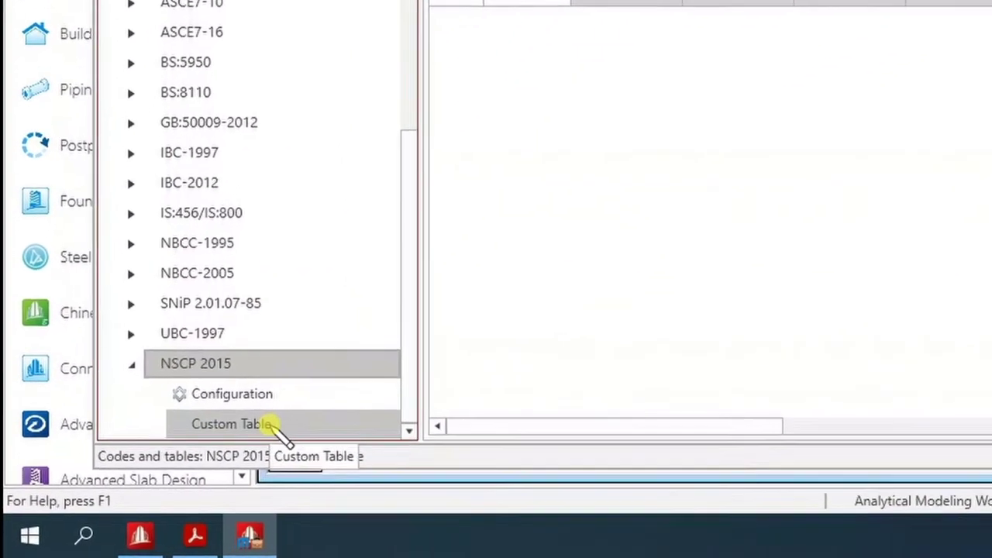
click(284, 410)
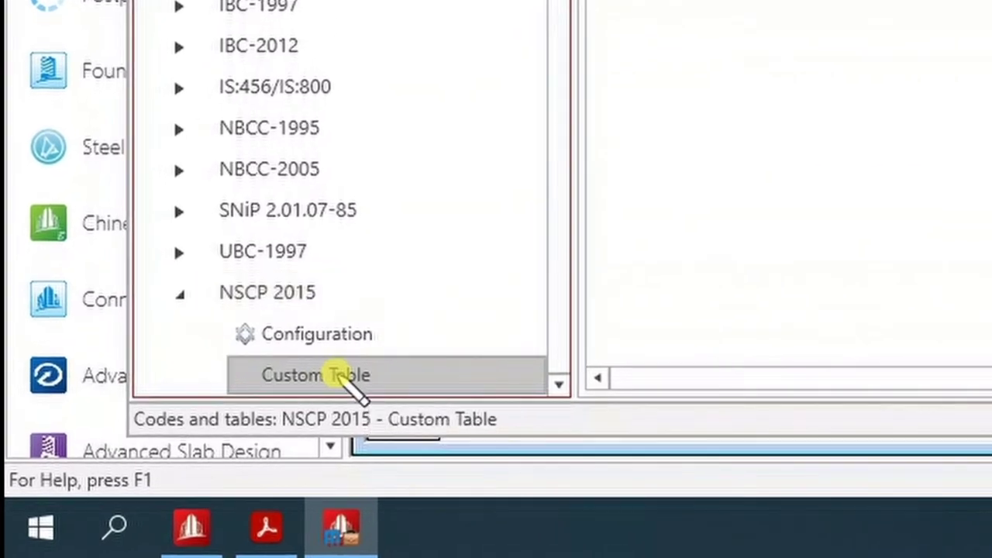
right_click(338, 374)
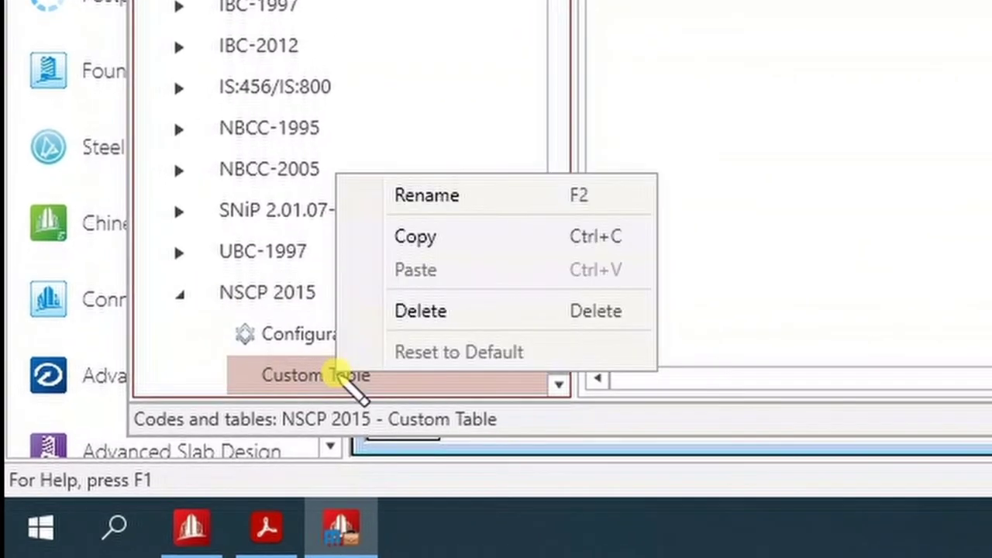
click(423, 194)
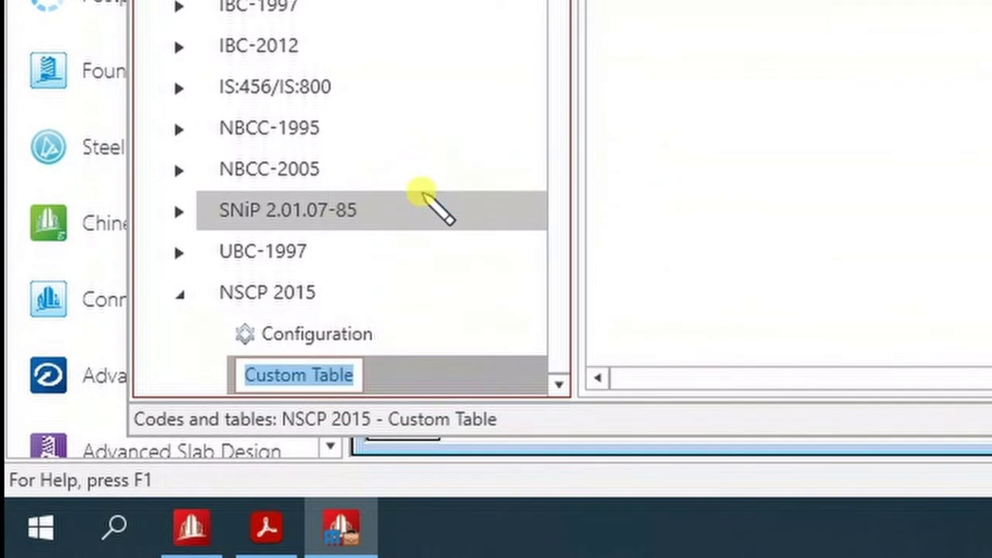
right_click(288, 388)
click(327, 376)
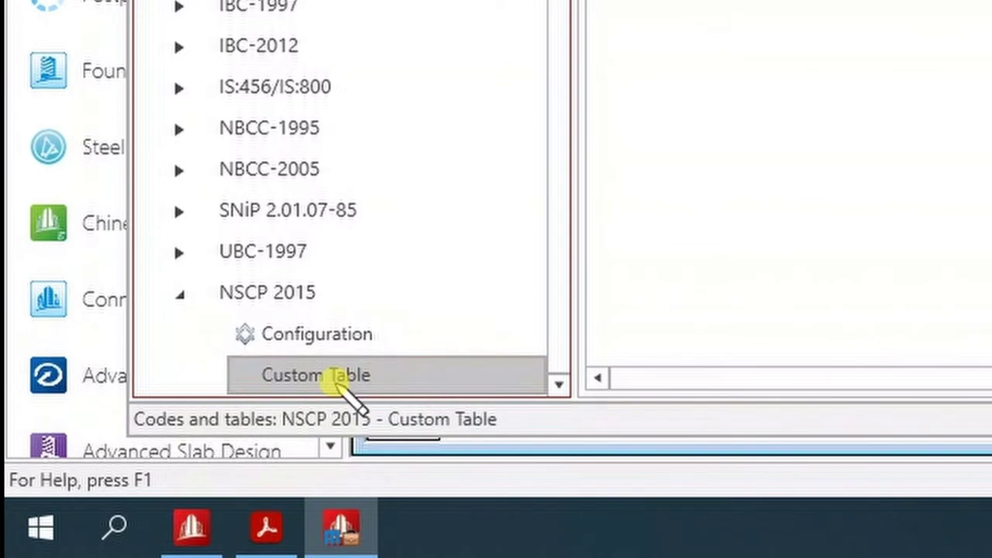
right_click(337, 376)
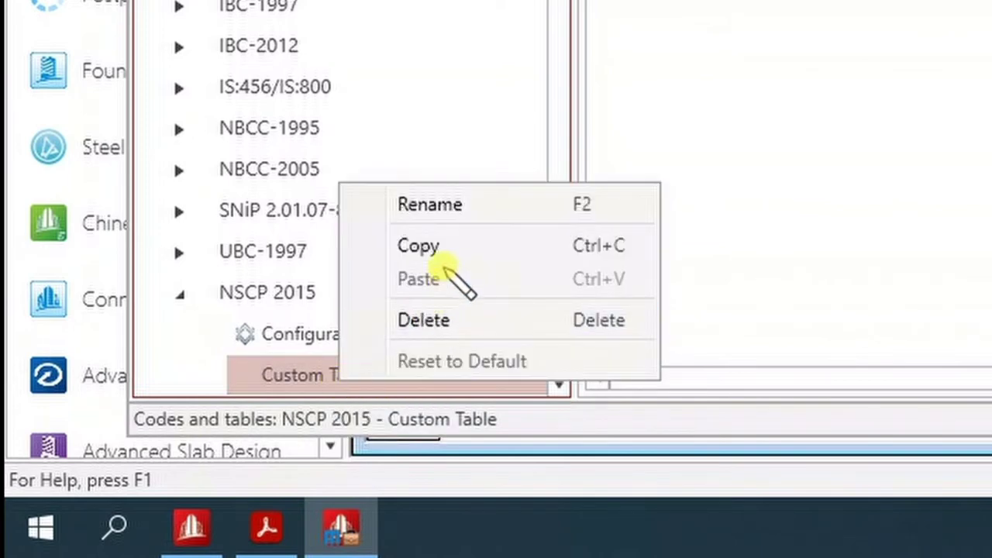
click(434, 204)
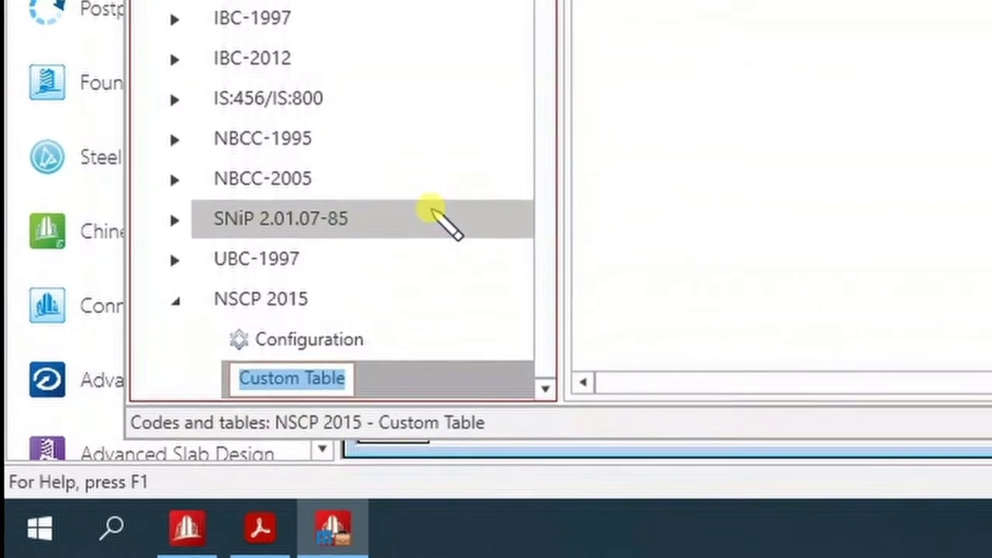
text(CONCRETE)
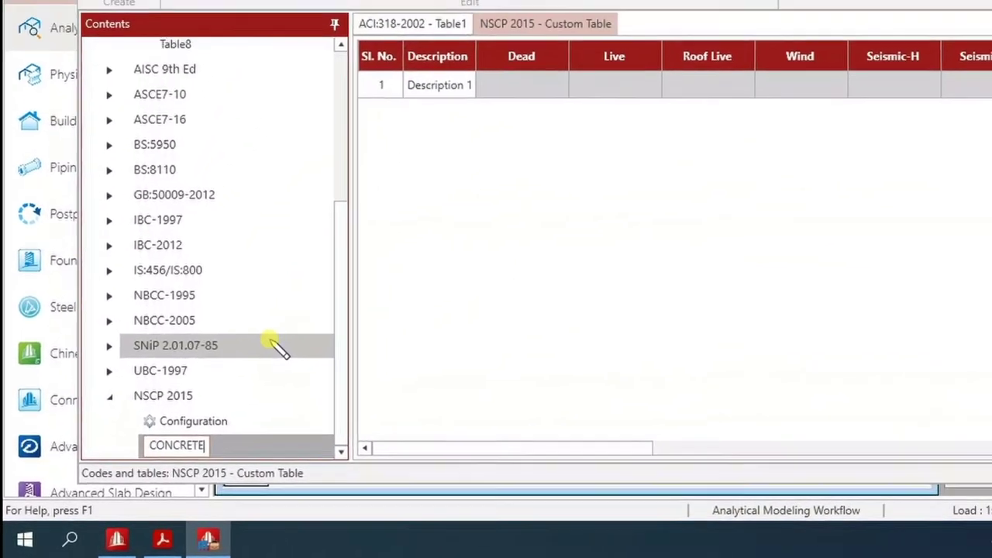
key(Return)
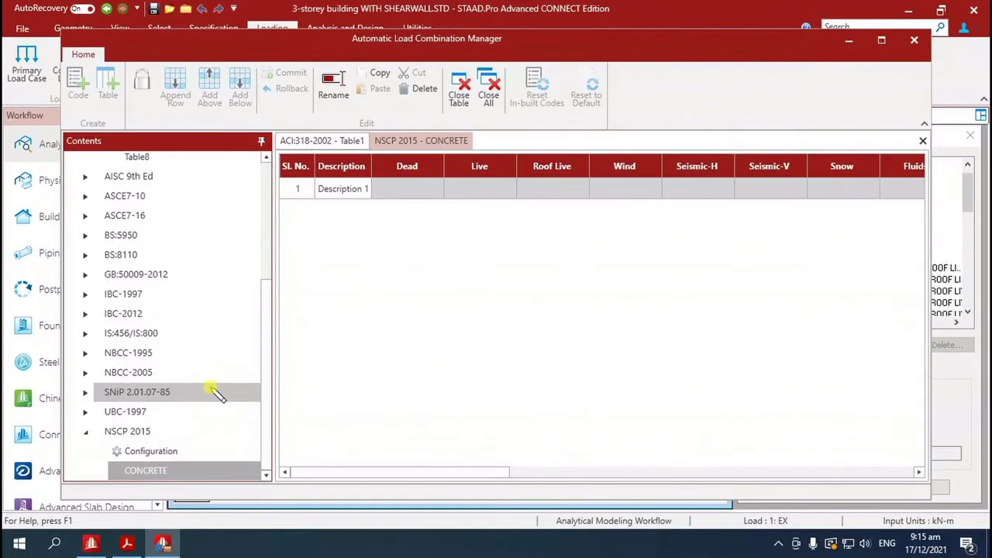
- Close all open combination tables, accepting deletion of empty rows, and exit the Automatic Load Combination Manager back to Load Cases Details
click(184, 434)
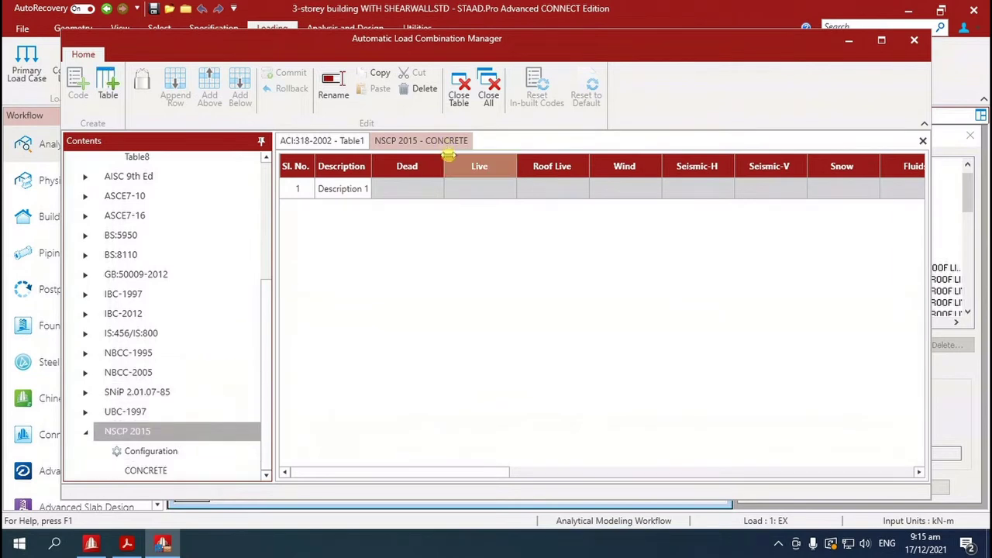
click(500, 98)
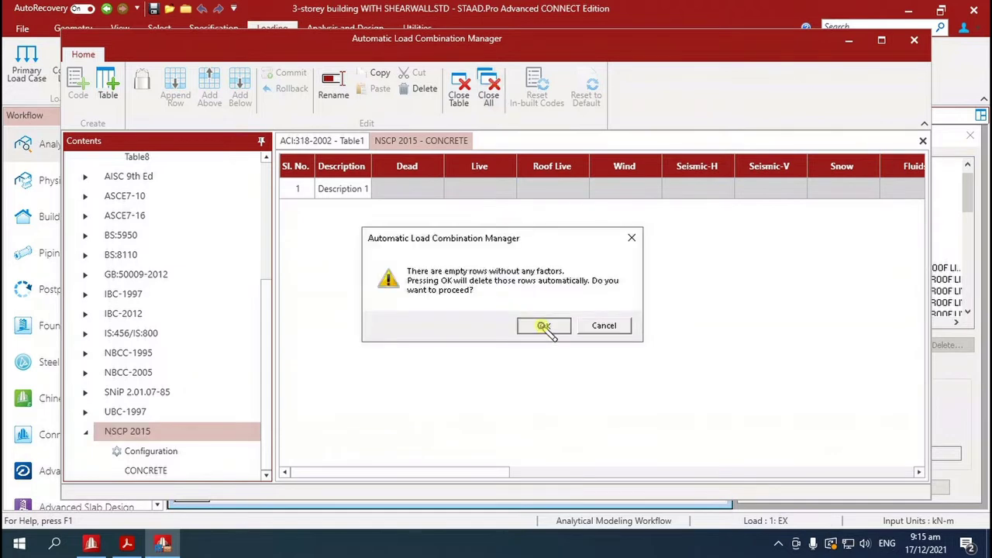
click(543, 325)
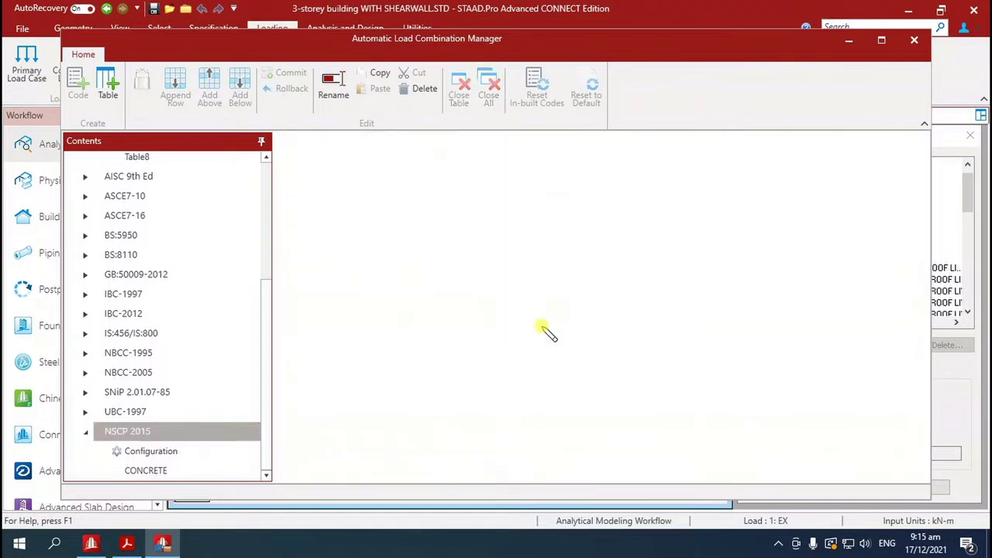
click(916, 40)
click(827, 164)
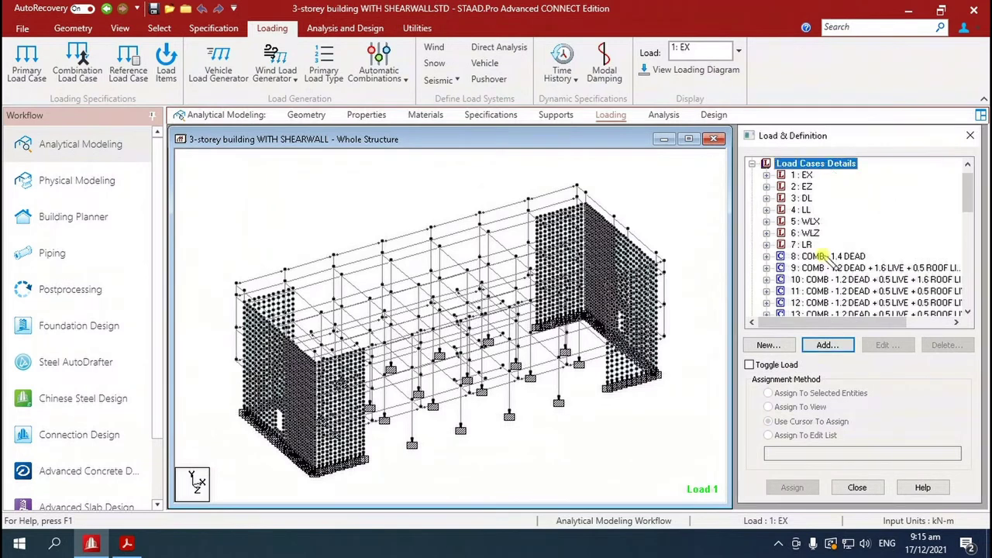
- Check that NSCP 2015 and its CONCRETE category are offered for automatic load combinations, and close the dialog without adding loads
click(827, 345)
click(367, 193)
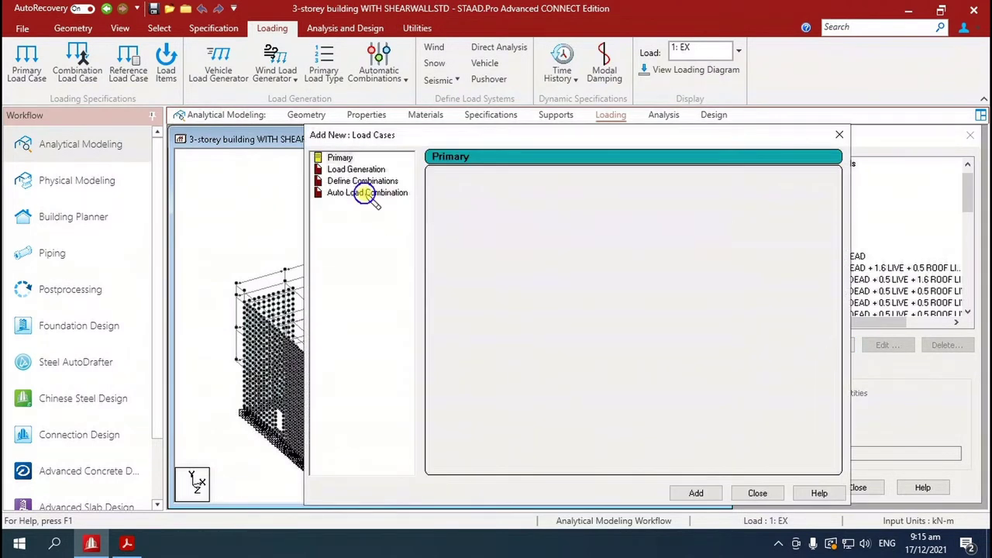
click(602, 184)
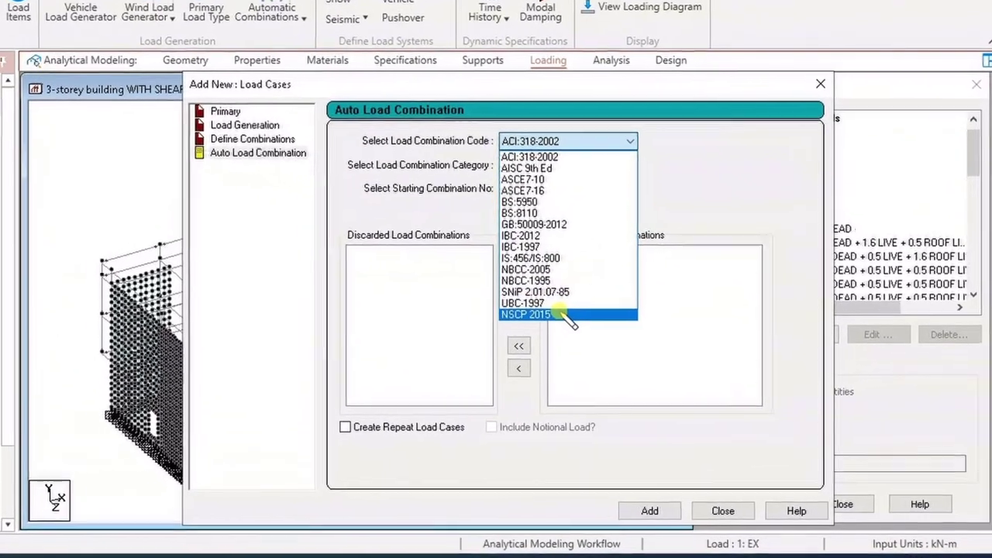
click(561, 313)
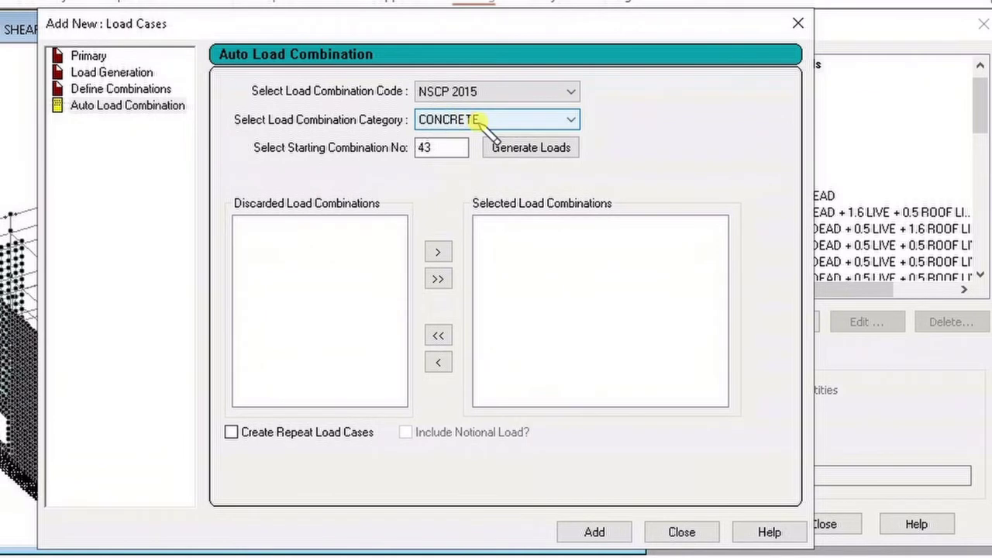
click(523, 123)
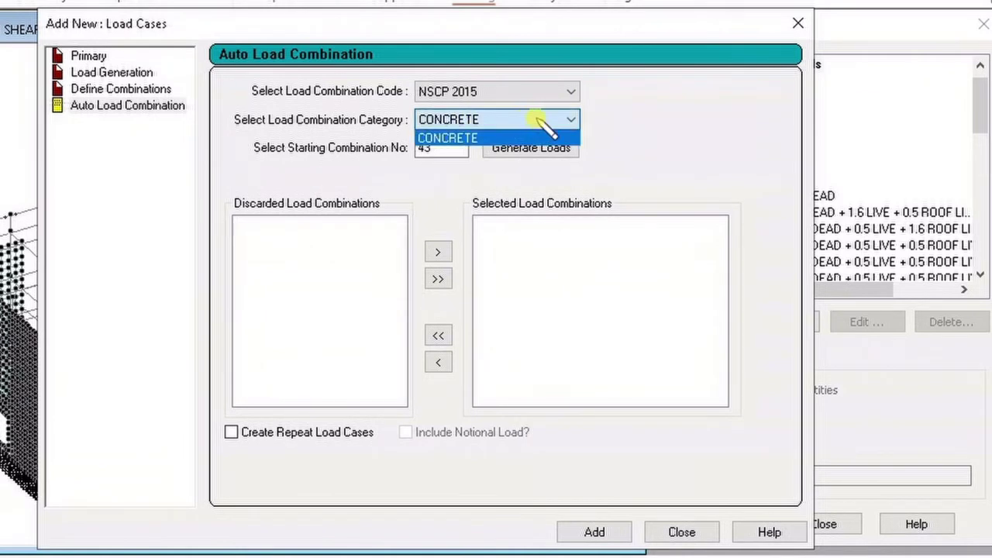
click(628, 122)
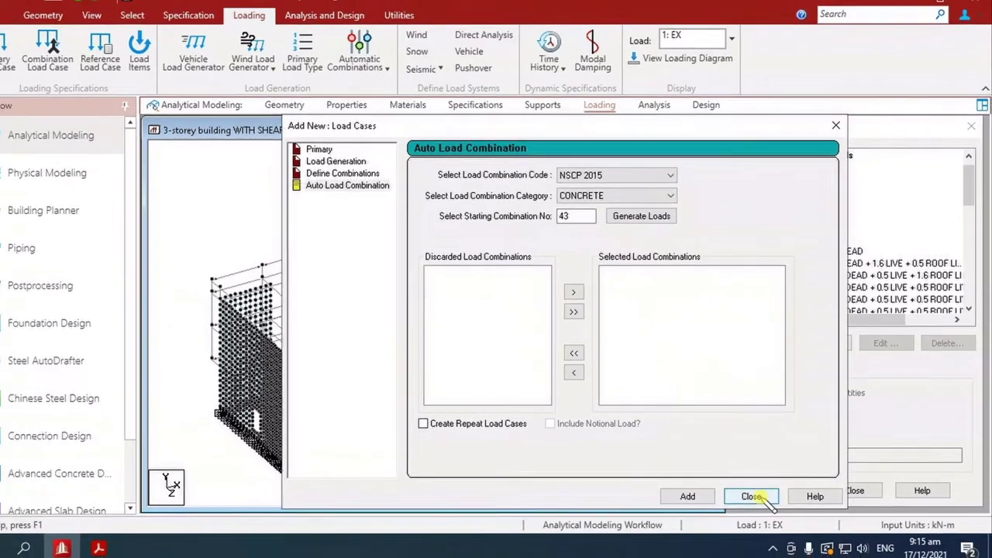
click(733, 505)
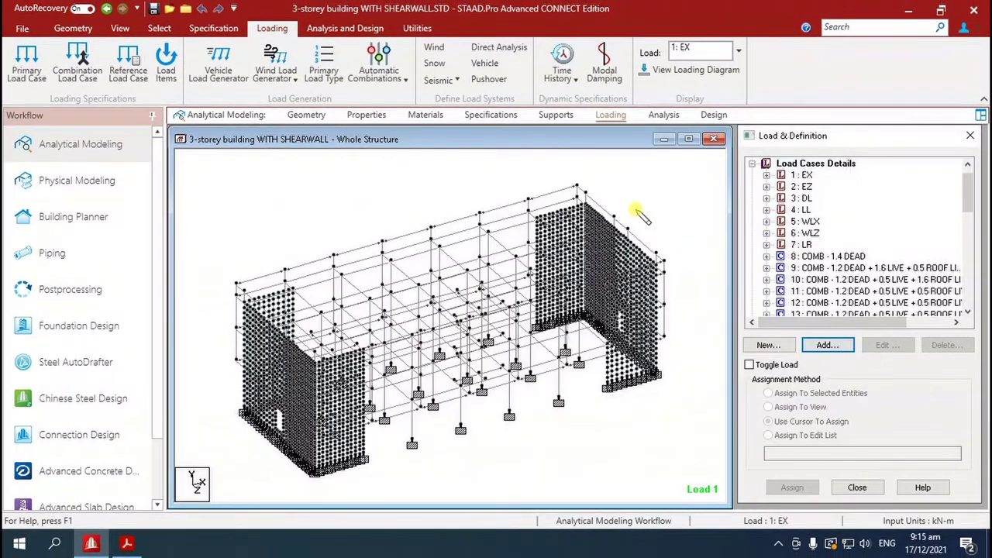
- Open the automatic combination rules for editing and open the CONCRETE table under NSCP 2015
click(379, 66)
click(411, 124)
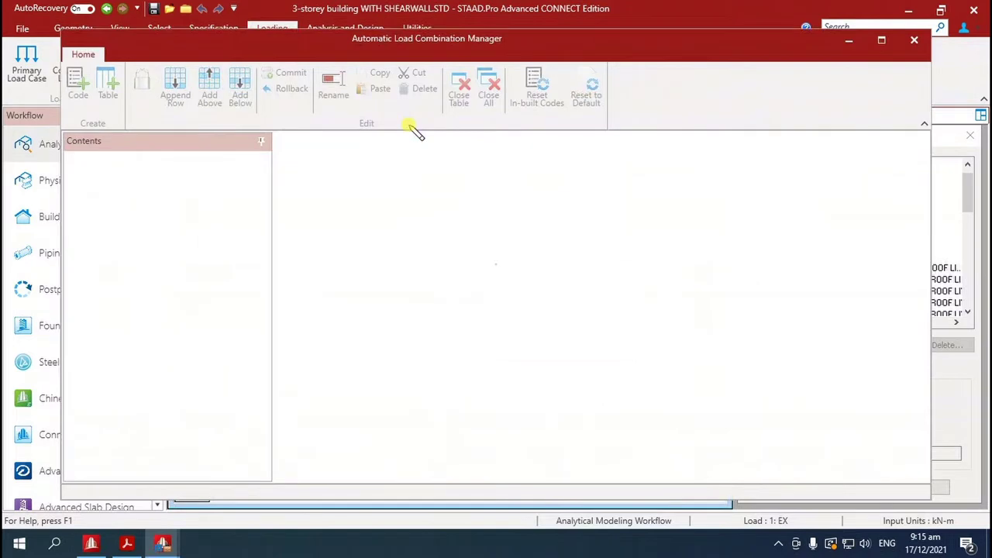
scroll(155, 431, down, 3)
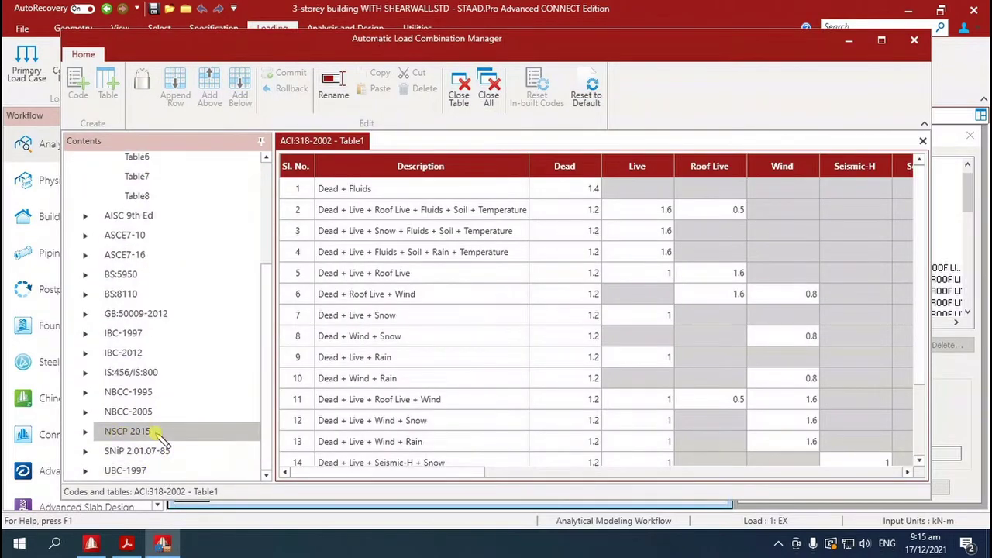
click(86, 432)
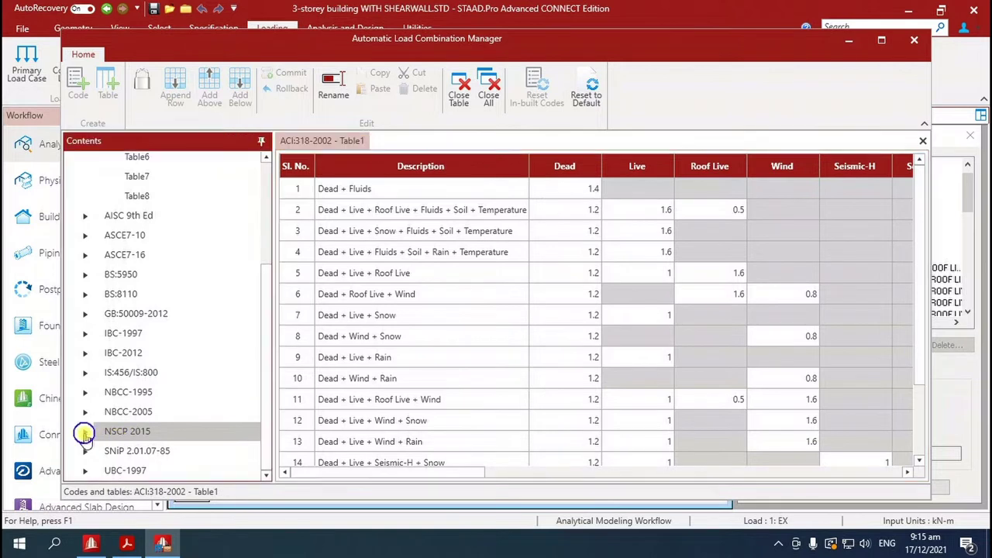
click(157, 432)
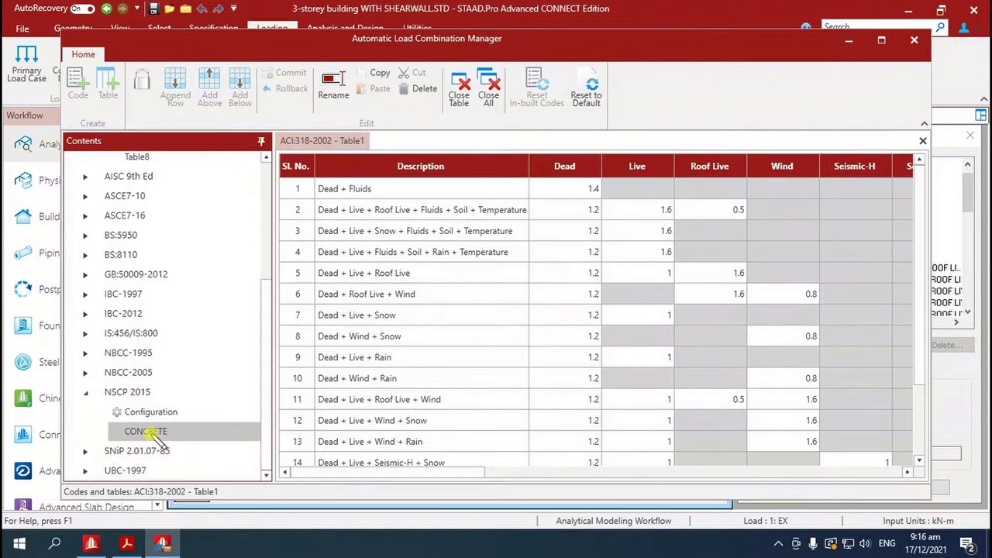
click(158, 439)
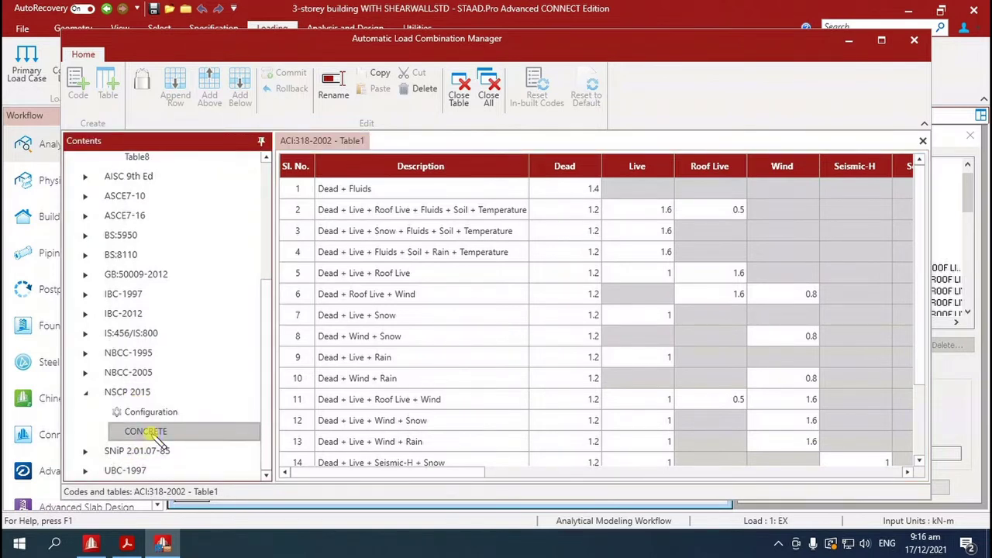
double_click(158, 439)
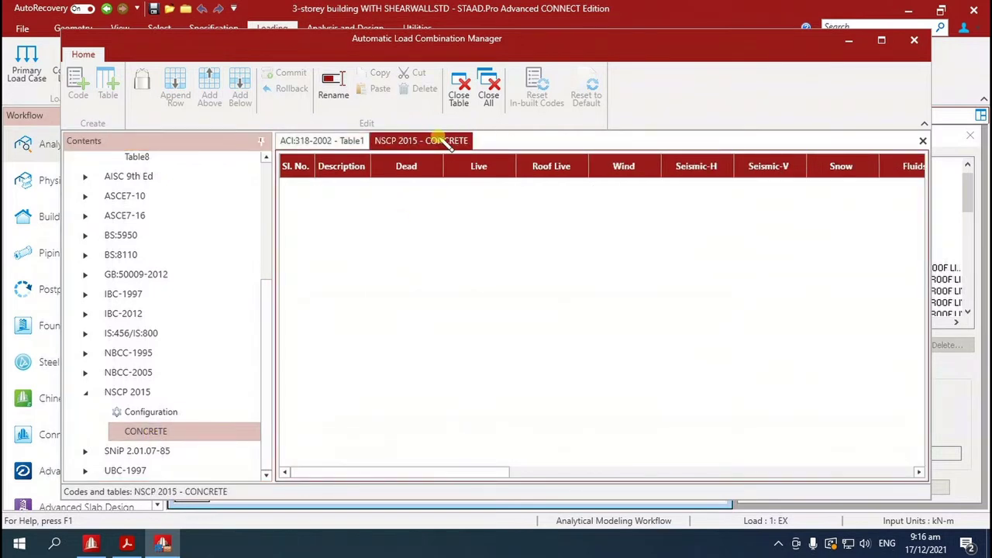
- Close both open combination tables and reopen only the CONCRETE table under NSCP 2015
click(462, 94)
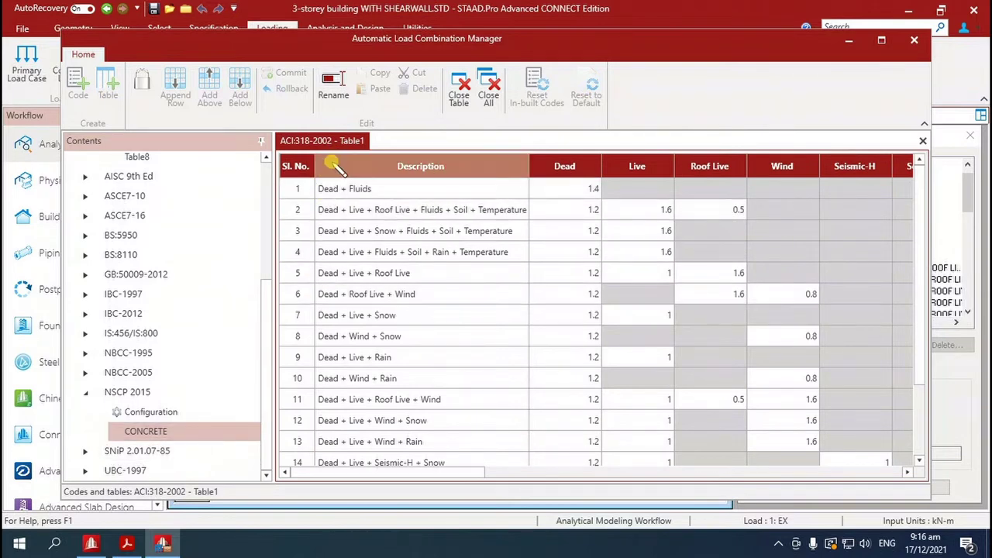
click(463, 95)
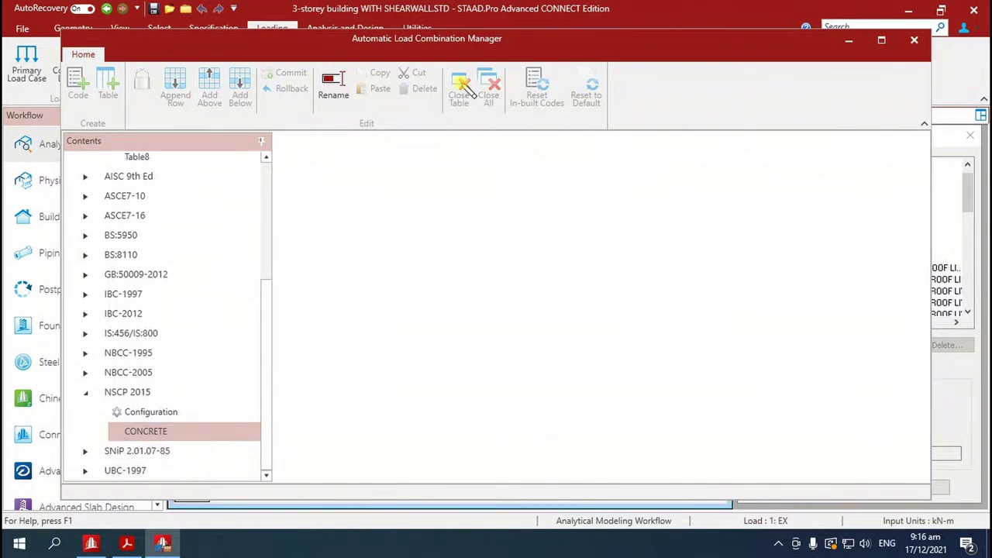
click(155, 436)
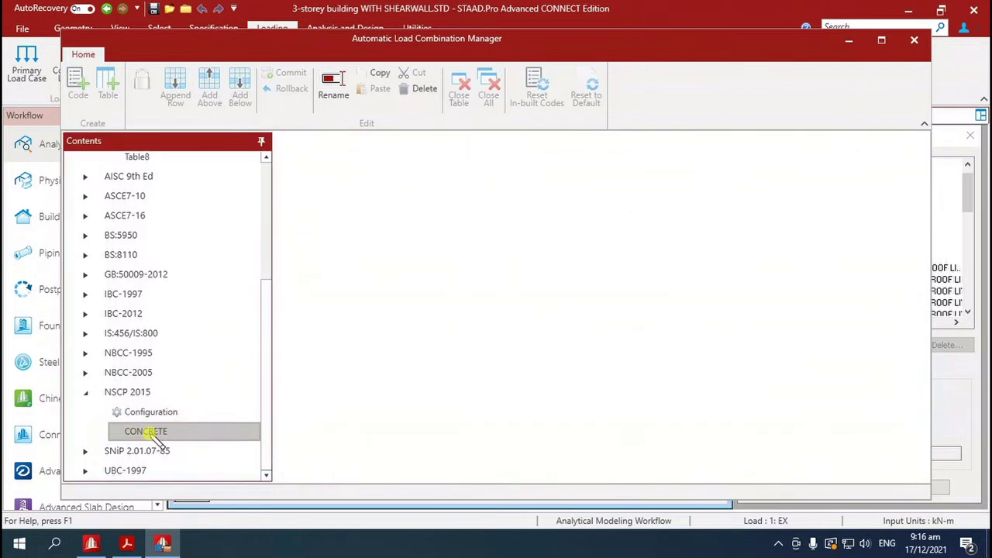
double_click(154, 436)
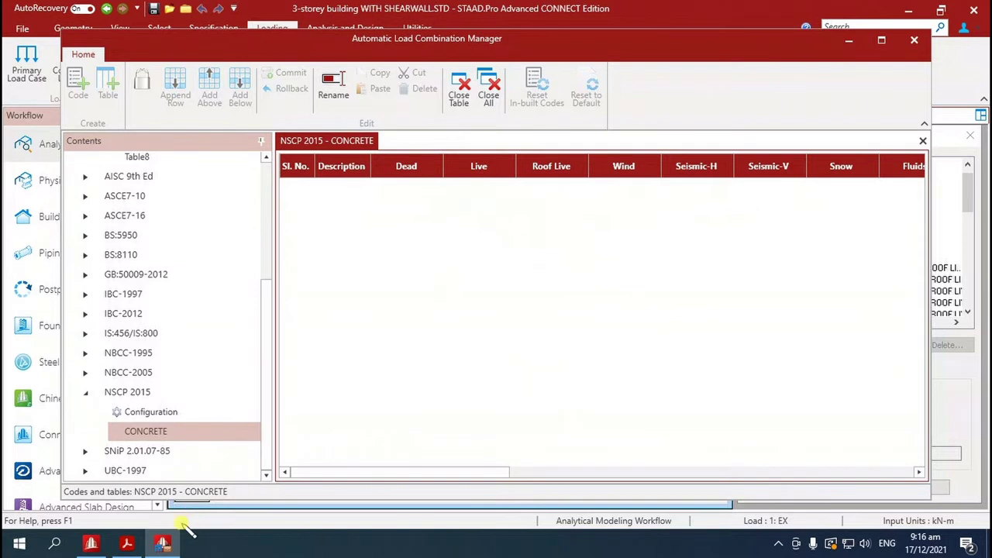
- Review the Basic Load Combinations of section 203.3.1 in NSCP-2015.pdf in Acrobat Reader and return to the Automatic Load Combination Manager
click(126, 543)
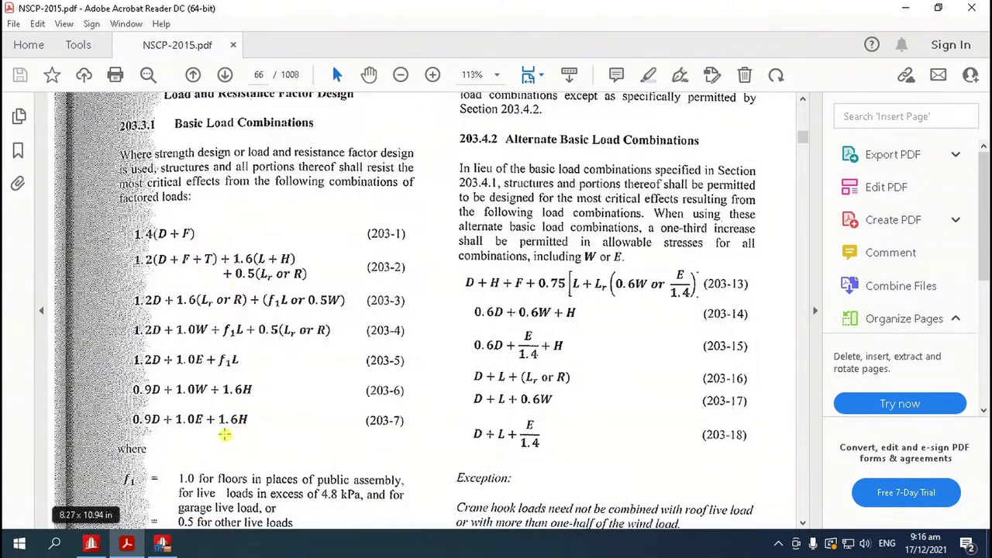
click(162, 544)
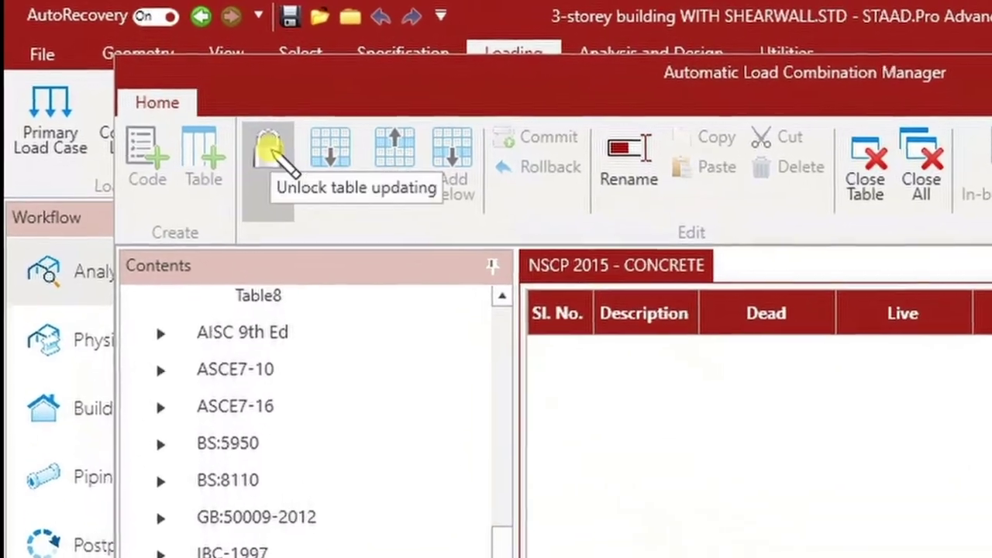
- Unlock the NSCP 2015 CONCRETE table for updating and append ten rows to it
click(203, 124)
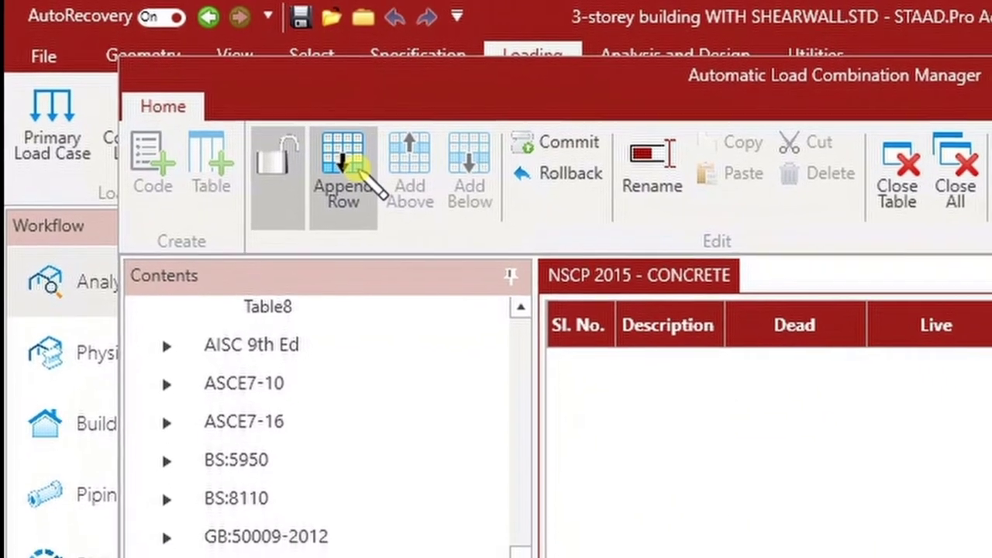
click(346, 162)
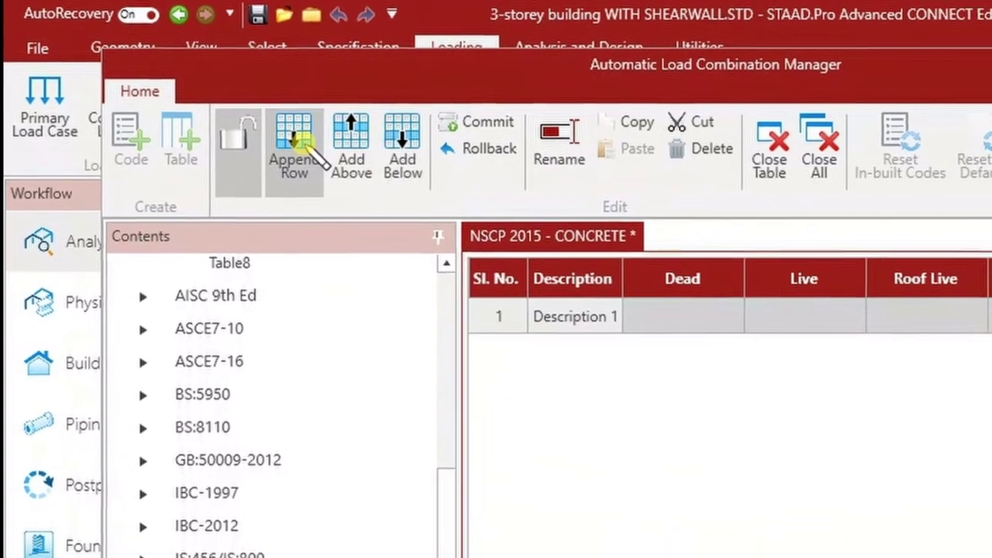
click(306, 151)
click(306, 151)
click(306, 152)
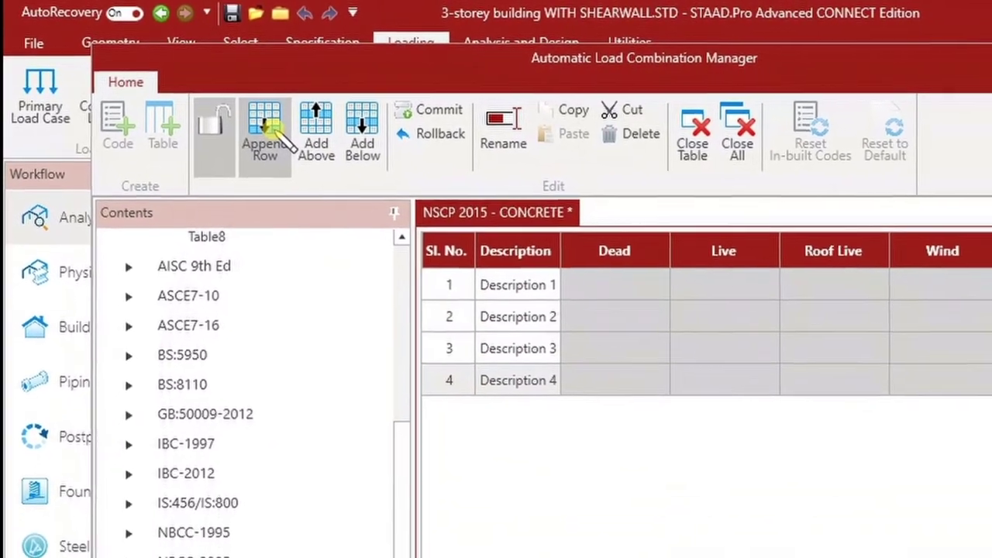
click(306, 151)
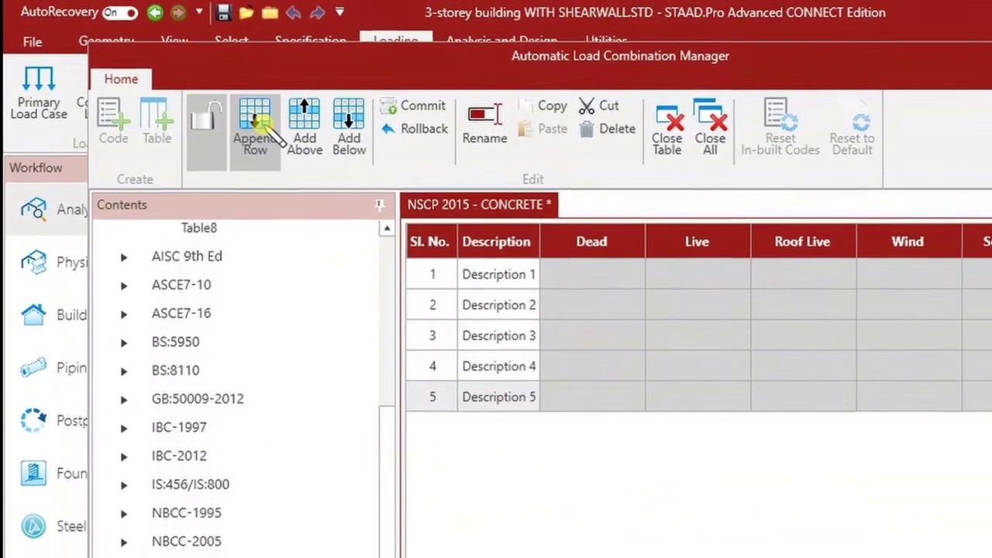
click(263, 131)
click(263, 130)
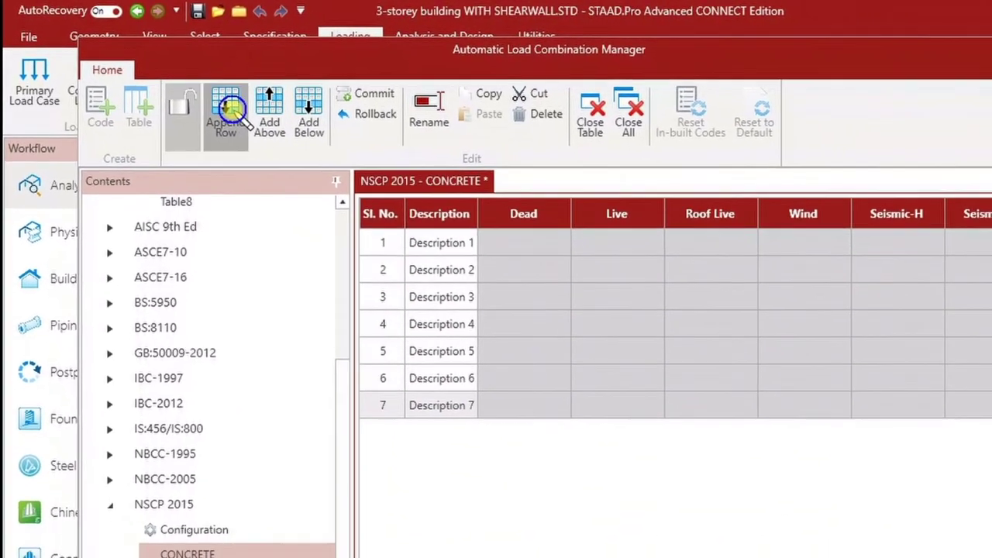
click(264, 130)
click(220, 112)
click(221, 113)
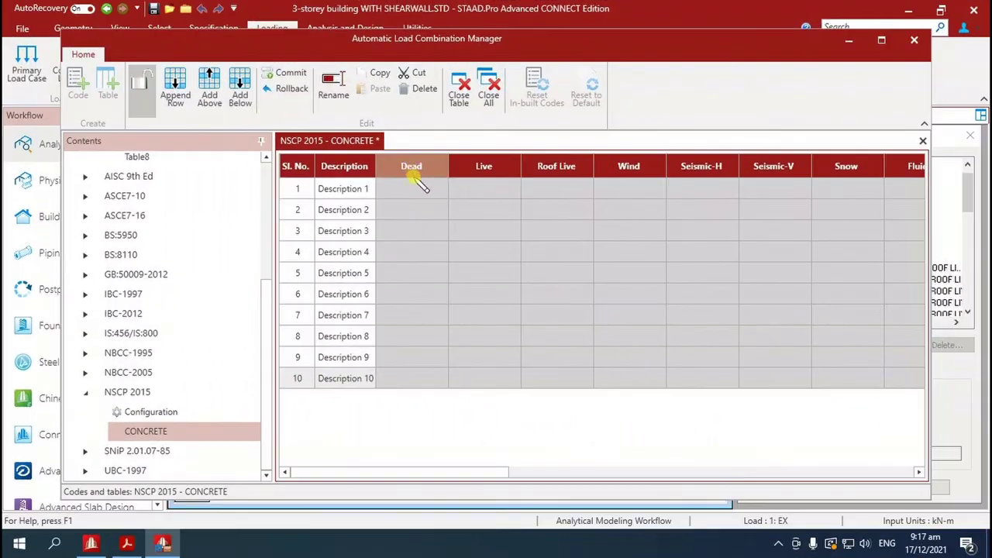
- Consult combination 203-1 in NSCP-2015.pdf in Acrobat Reader and enter a Dead factor of 1.4 in row 1 of the CONCRETE table
click(430, 165)
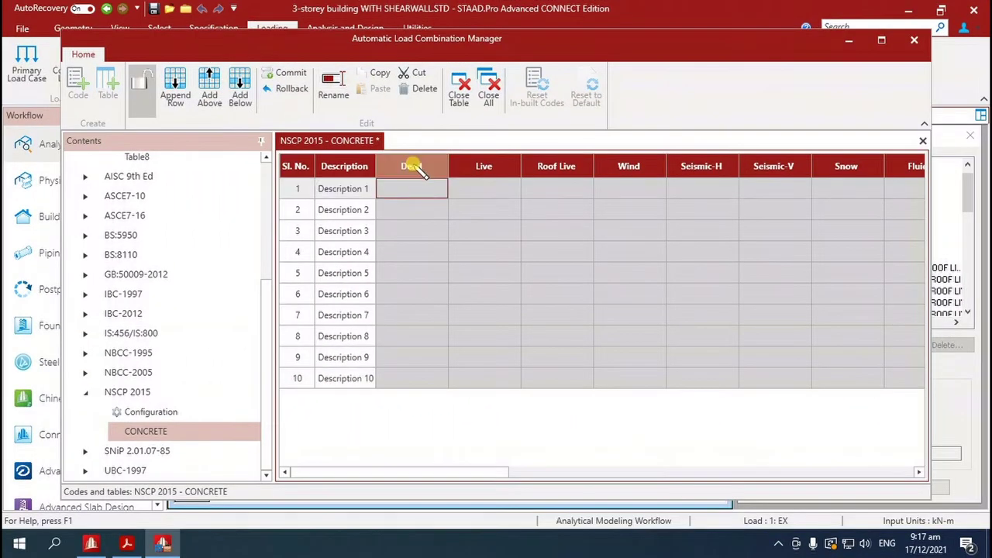
click(127, 545)
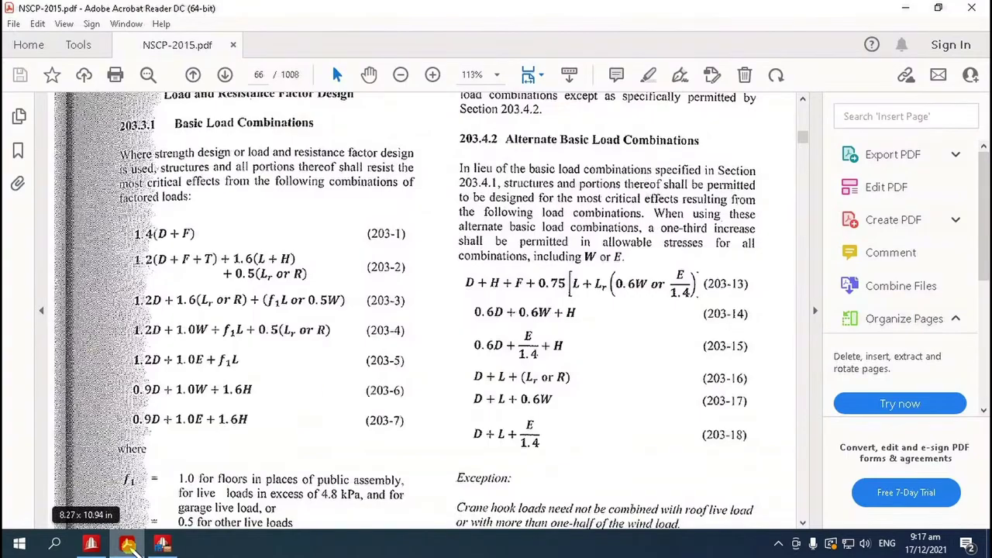
drag(244, 209, 182, 197)
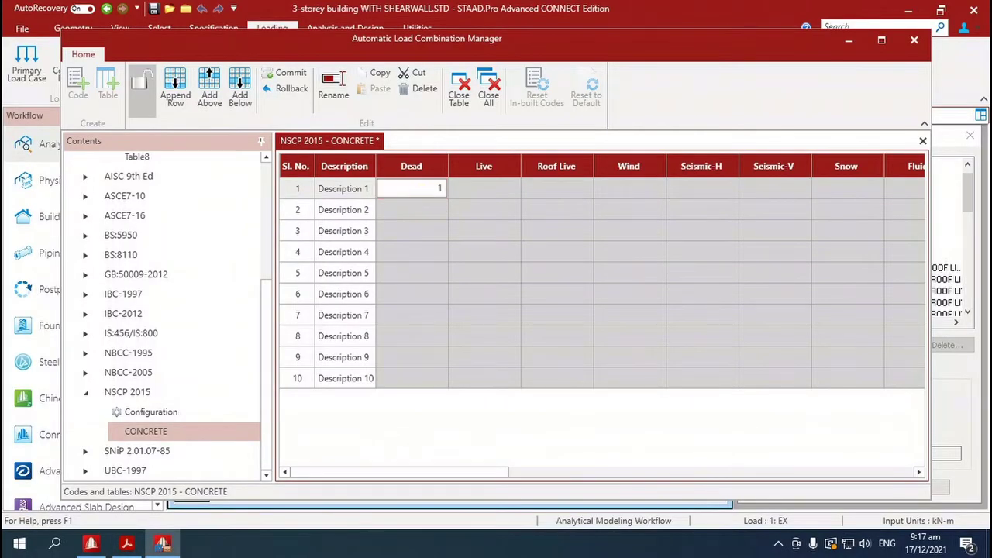
click(438, 210)
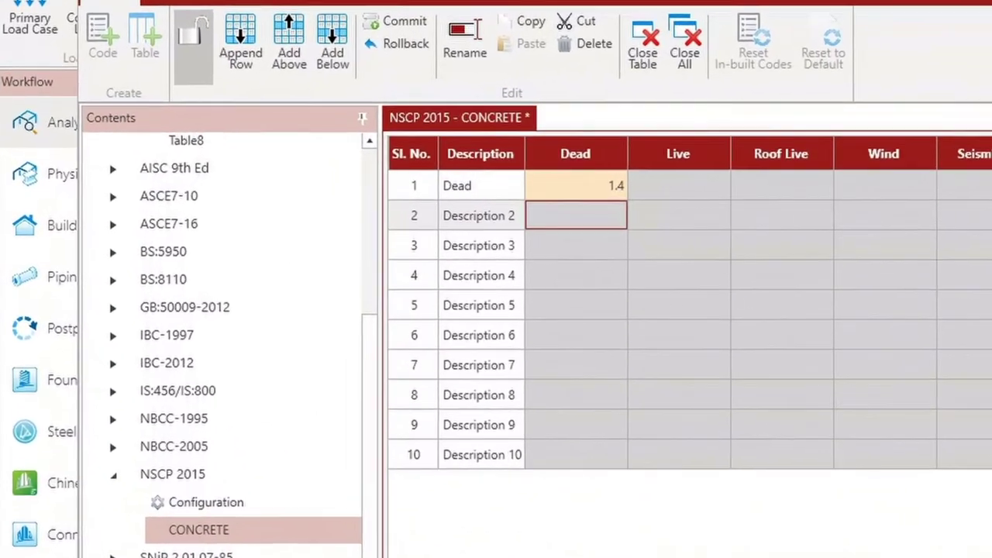
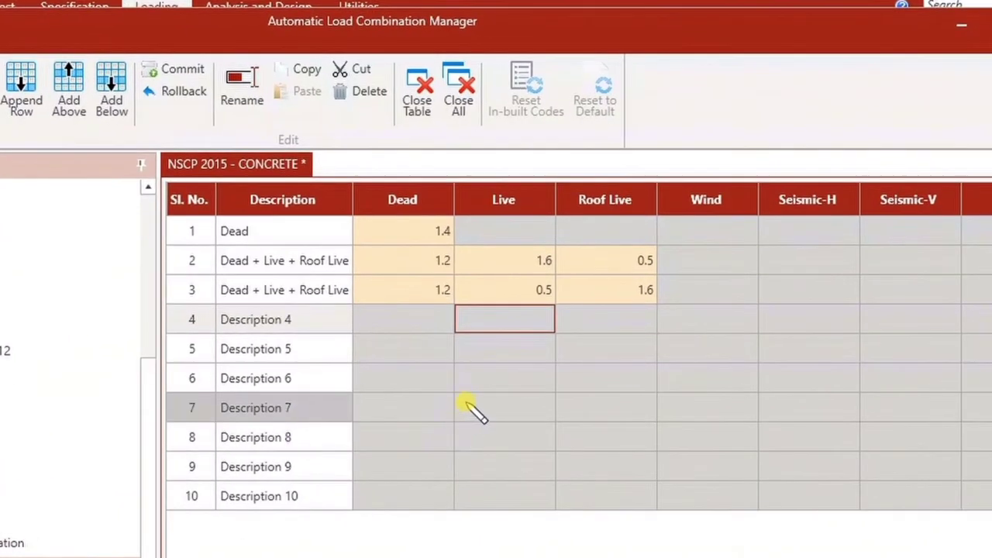
- Review the basic load combinations in NSCP-2015.pdf in Acrobat Reader, underlining combination 203-4, and clear the markup
mouse_move(587, 248)
mouse_down()
mouse_move(581, 354)
mouse_move(565, 284)
mouse_up()
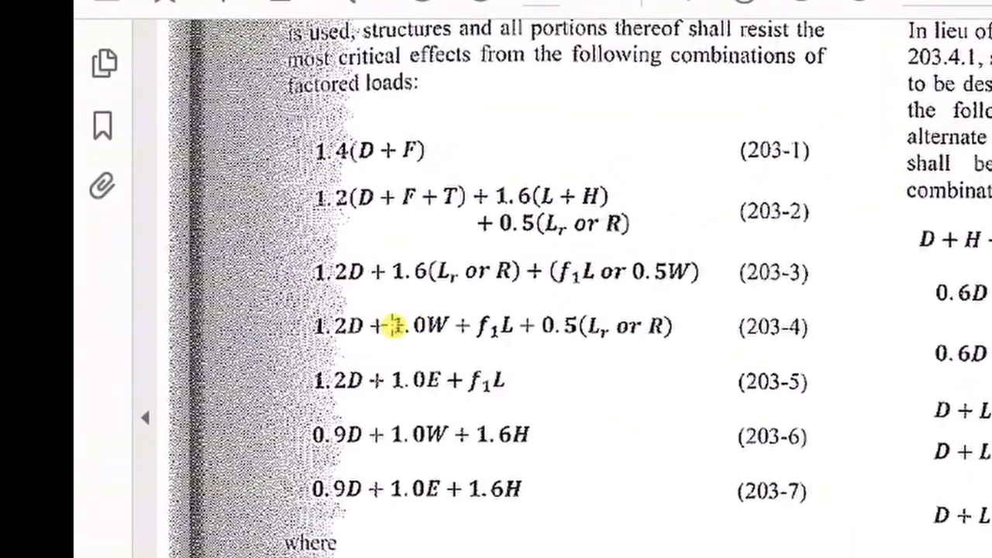
drag(322, 339, 647, 339)
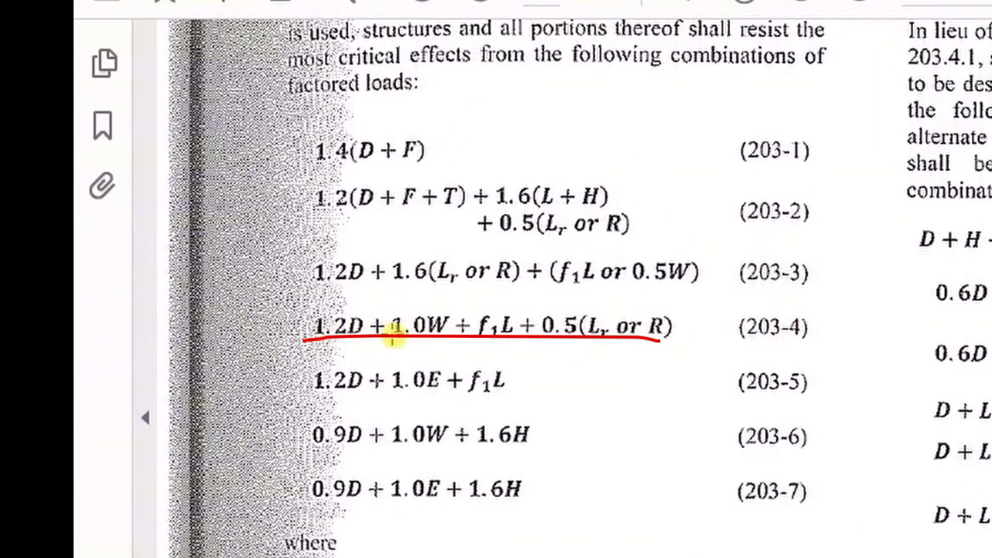
key(Escape)
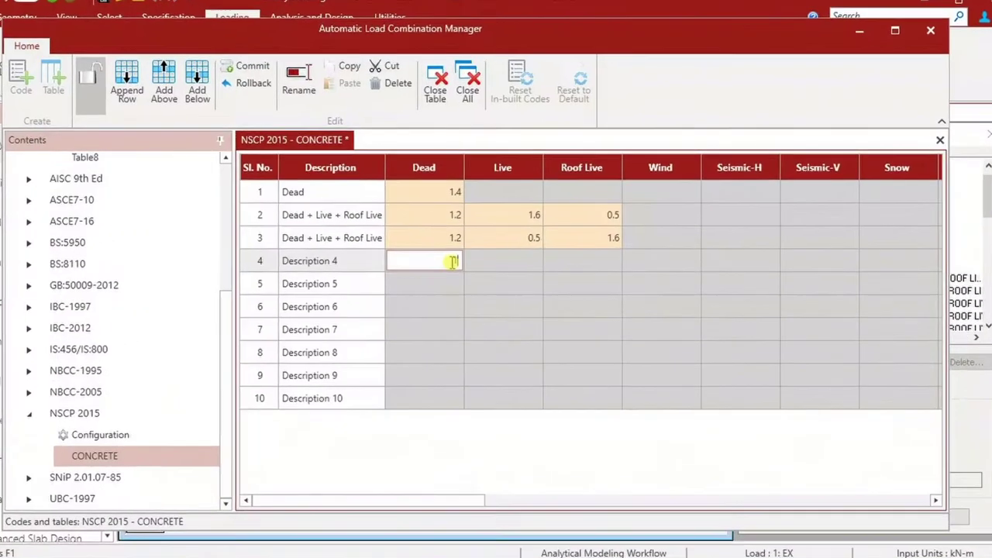
- Enter factors of 1.2 Dead, 0.5 Live and 1.25 Seismic-H in row 4 of the CONCRETE table
text(.2)
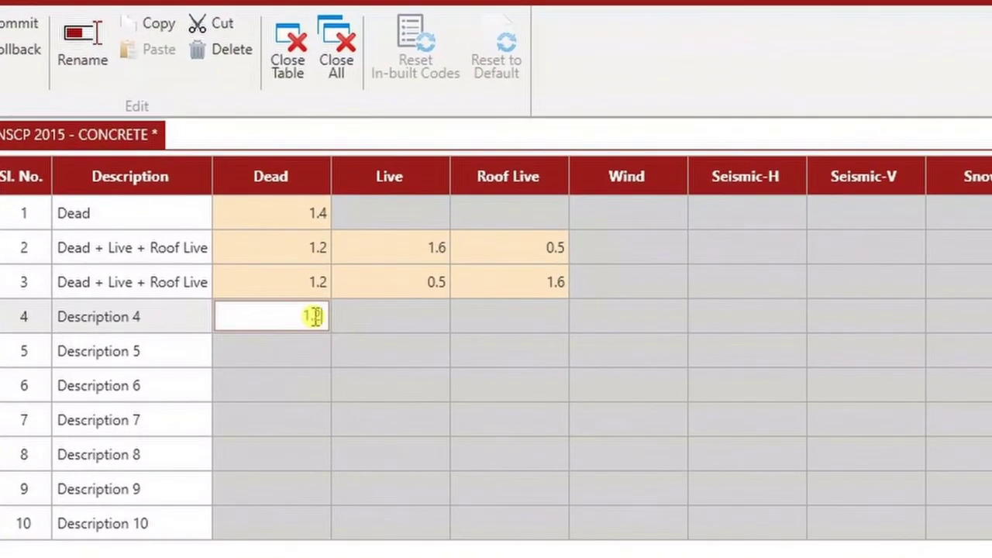
click(396, 321)
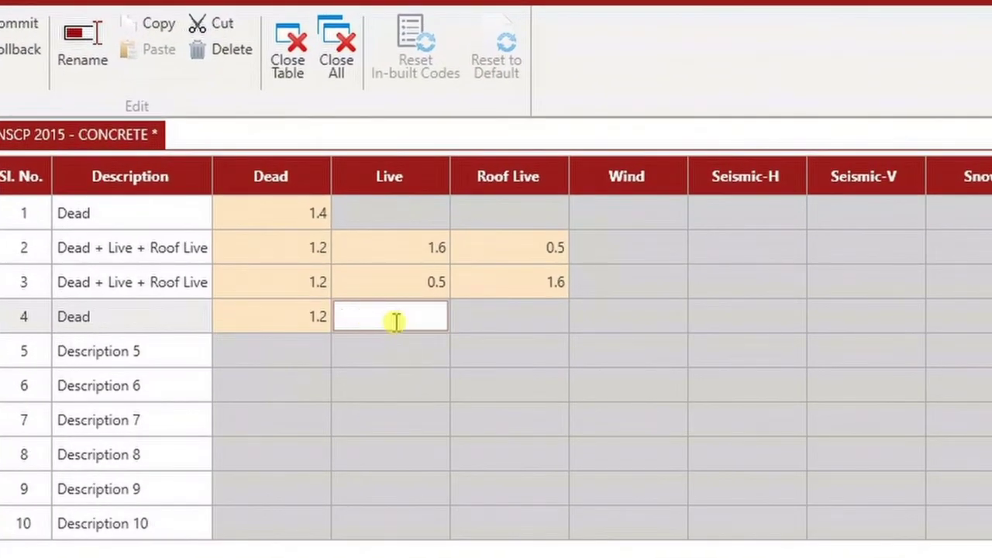
text(0.5)
click(771, 318)
text(1.25)
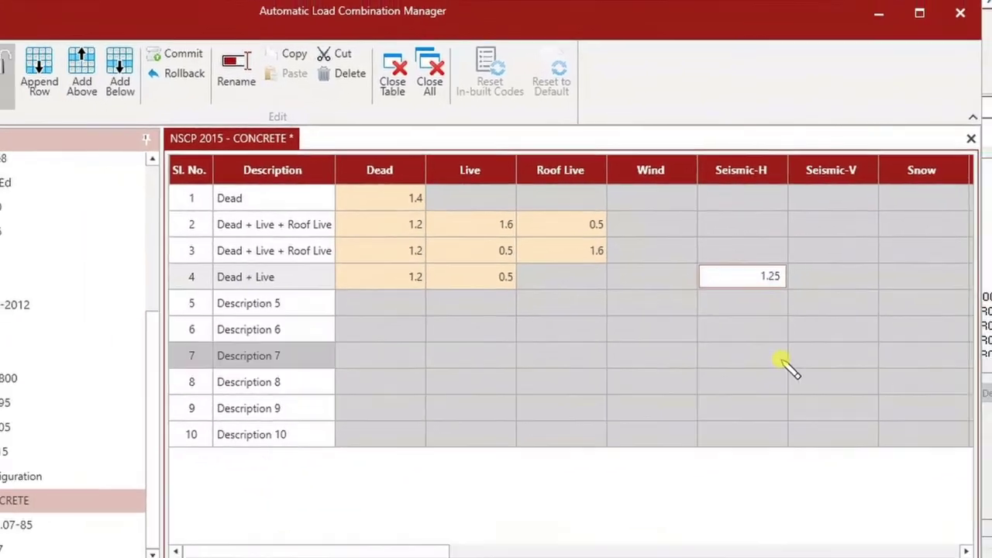
key(Return)
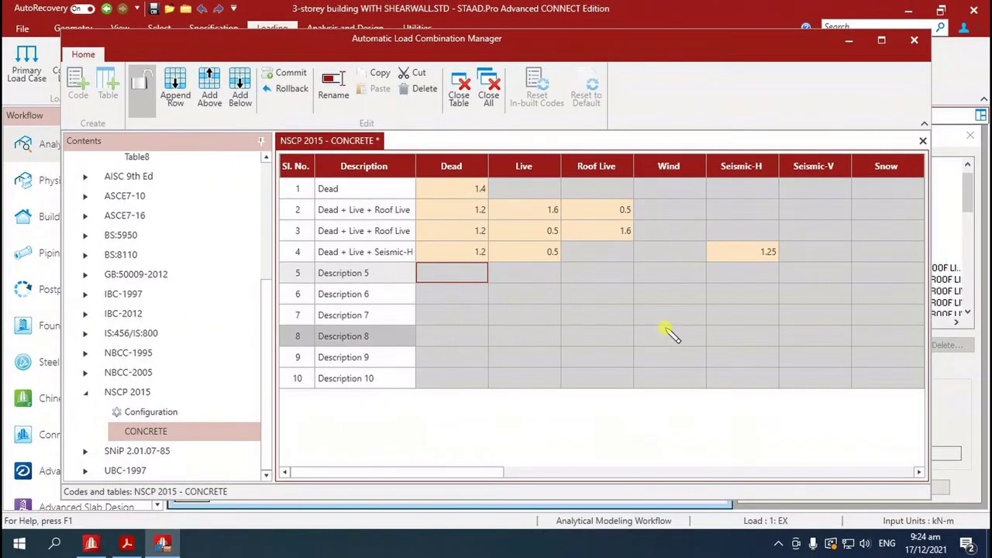
- Copy the row 4 Dead + Live + Seismic-H combination into row 5
click(745, 259)
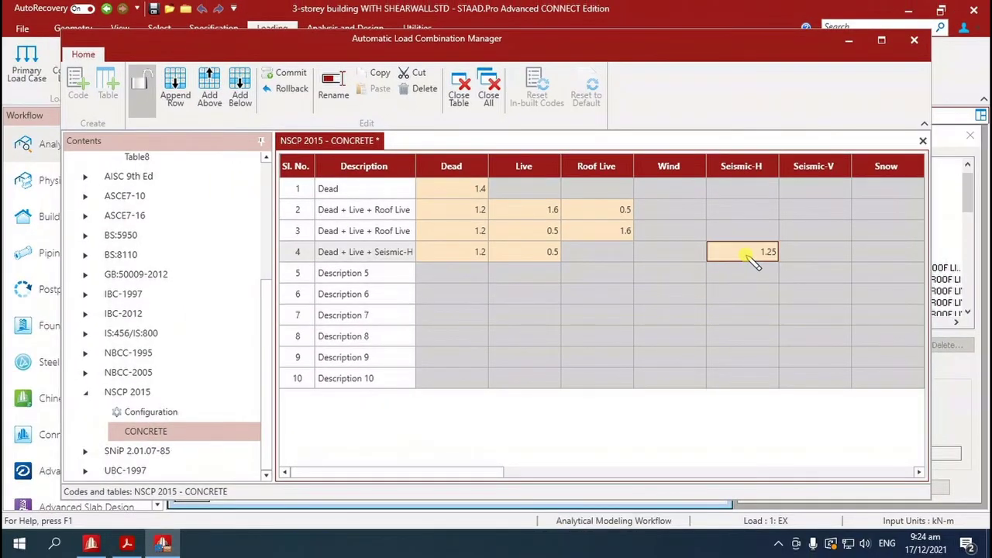
right_click(746, 259)
click(780, 284)
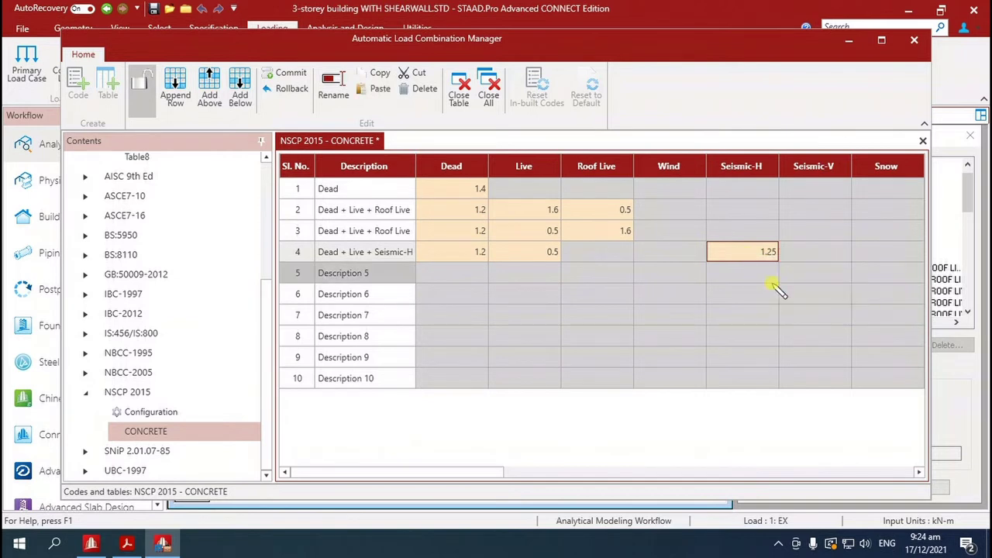
click(744, 275)
right_click(745, 277)
click(780, 317)
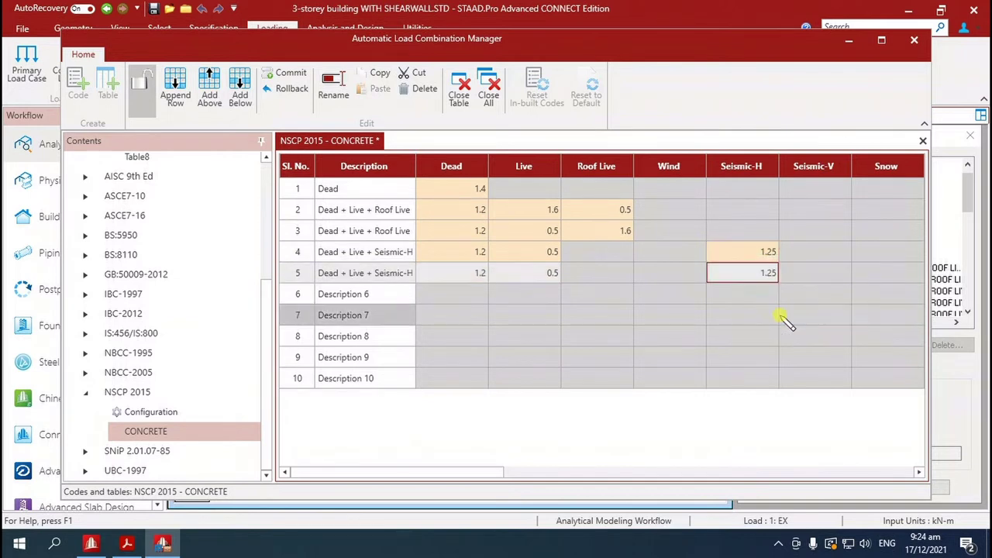
- Duplicate the row 5 combination into rows 6 and 7 of the CONCRETE table
right_click(766, 276)
click(787, 298)
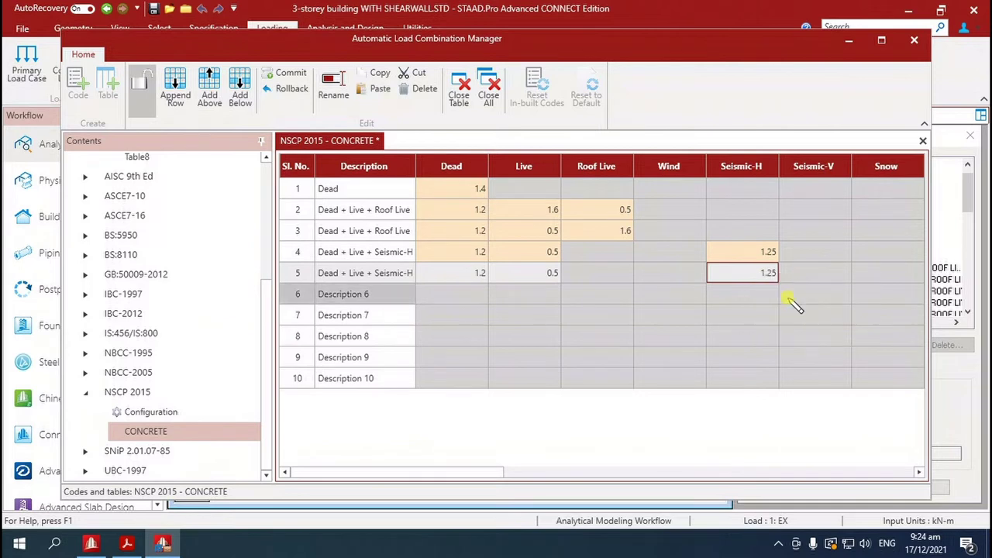
click(763, 299)
right_click(763, 300)
click(795, 341)
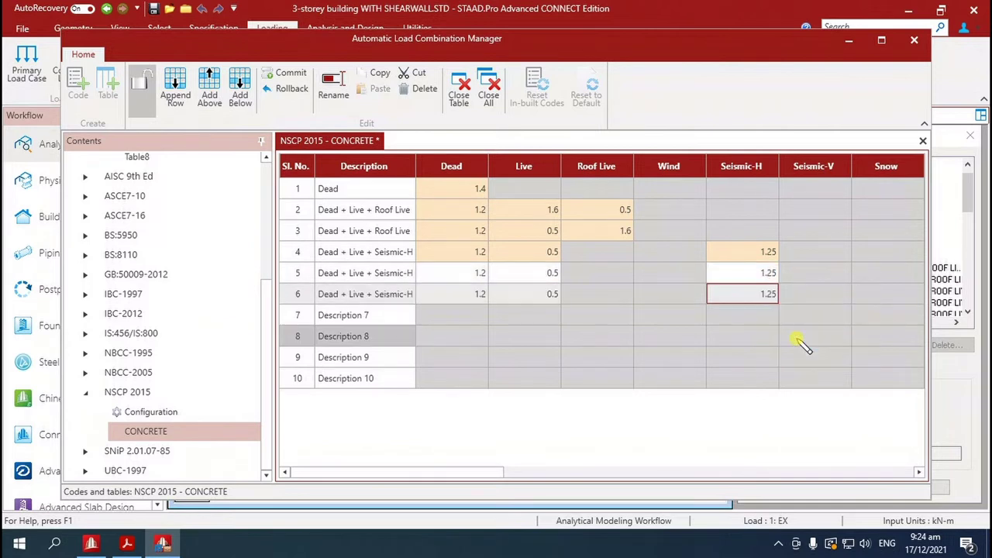
right_click(758, 302)
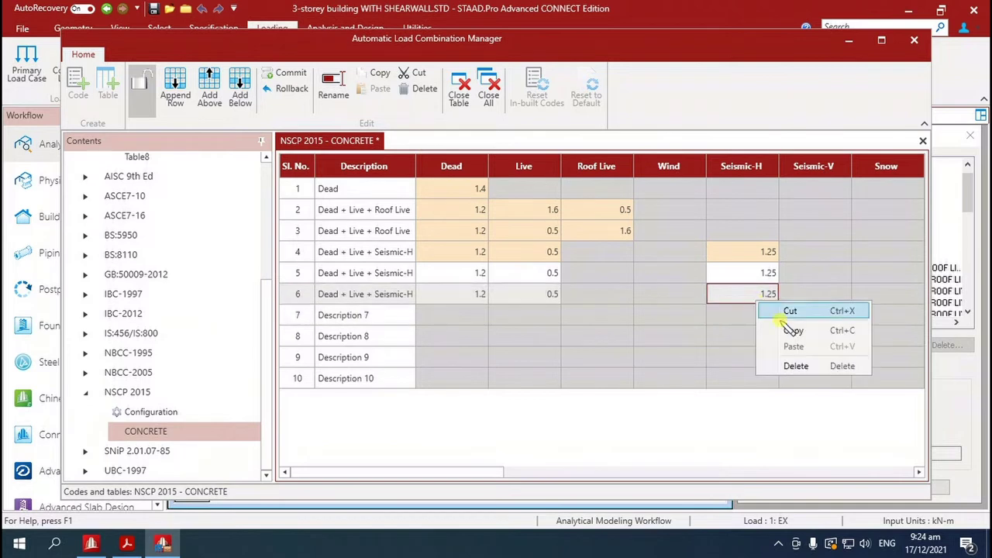
click(792, 331)
click(748, 316)
right_click(748, 315)
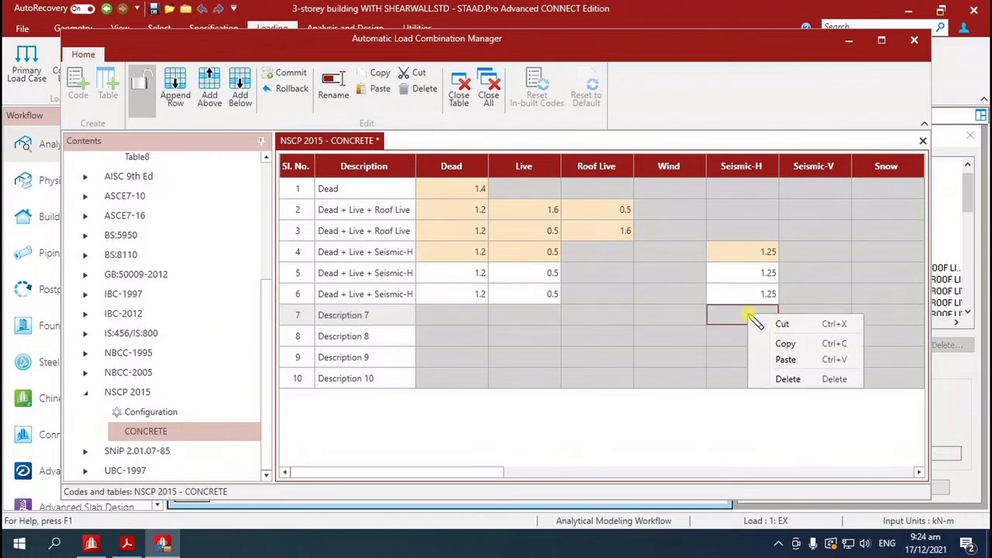
click(798, 360)
- Set the Seismic-H factor to -1.25 in rows 5 and 7
click(767, 273)
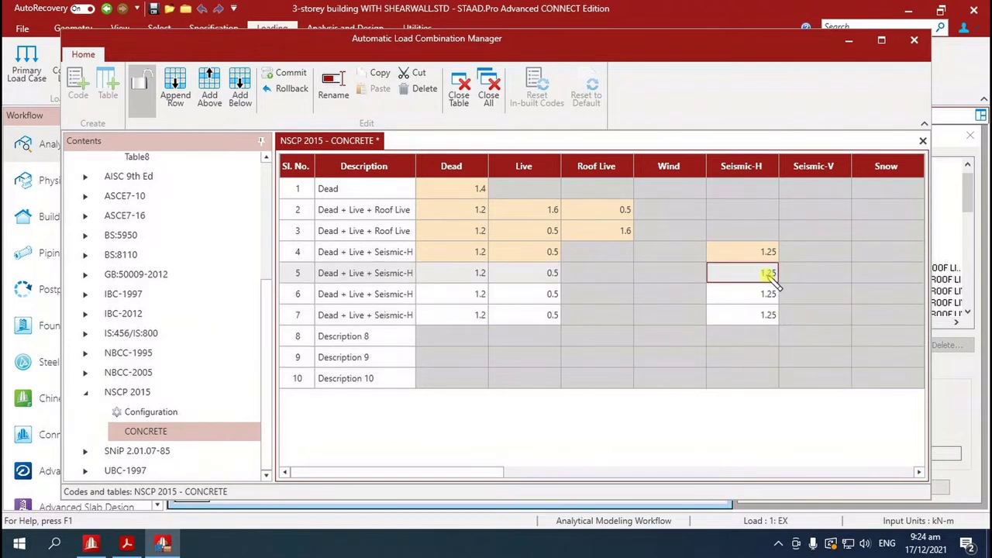
click(768, 274)
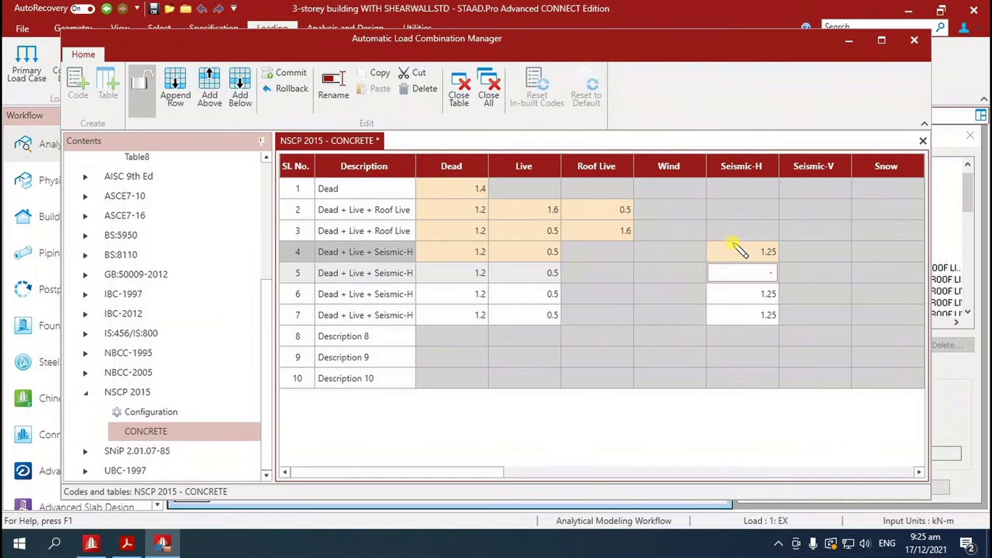
text(5)
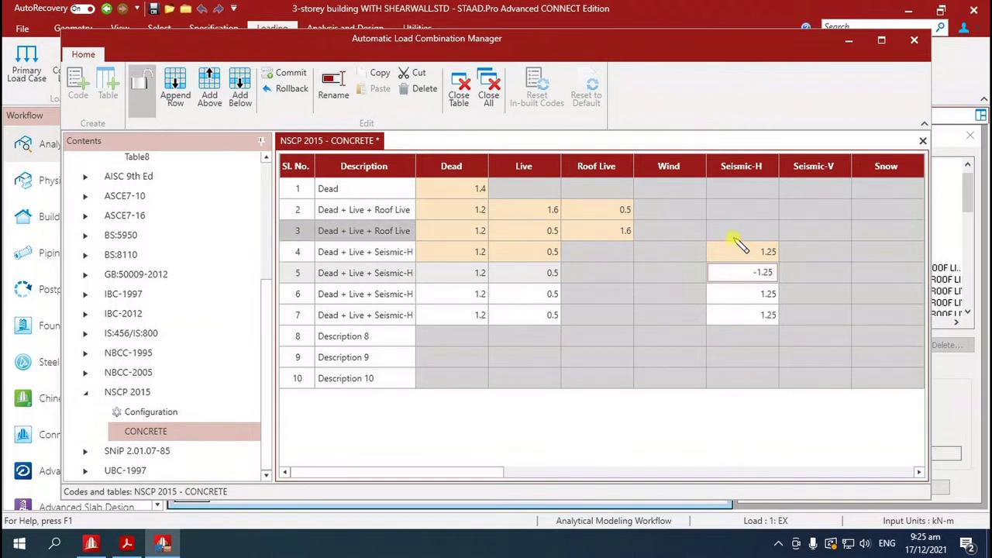
click(771, 318)
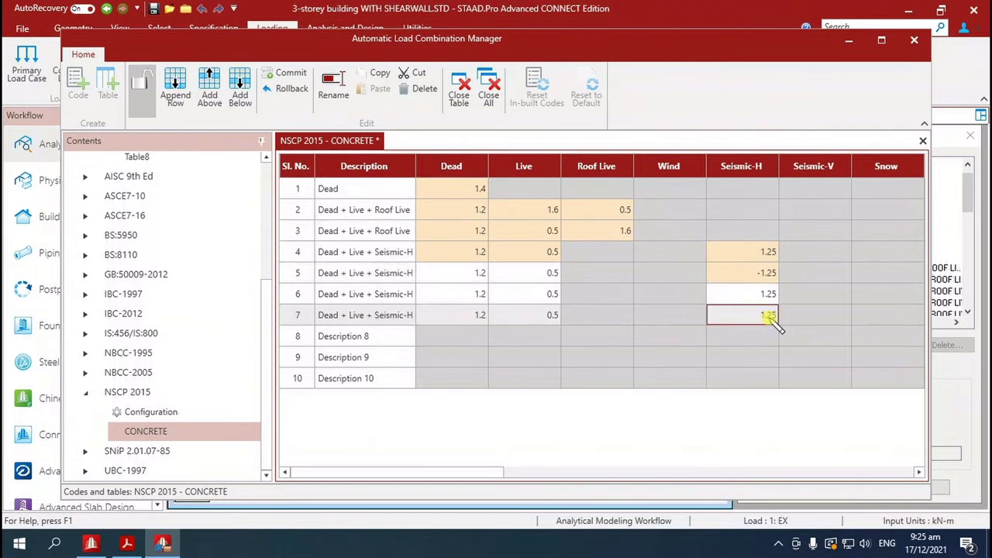
click(770, 317)
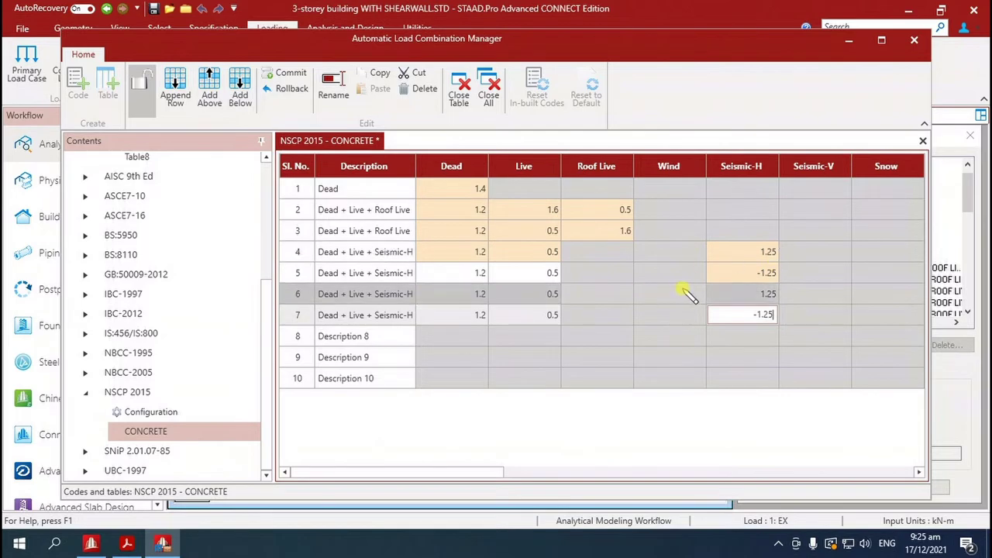
- Consult combination 203-6 in NSCP-2015.pdf in Acrobat Reader and enter factors of 0.9 Dead and 1 Wind in row 8 of the CONCRETE table
key(alt+Tab)
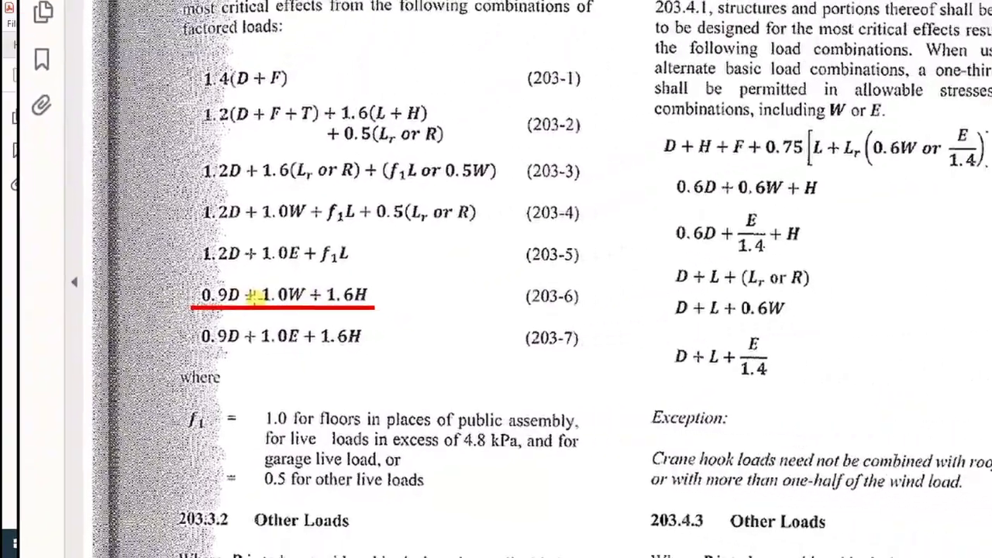
key(alt+Tab)
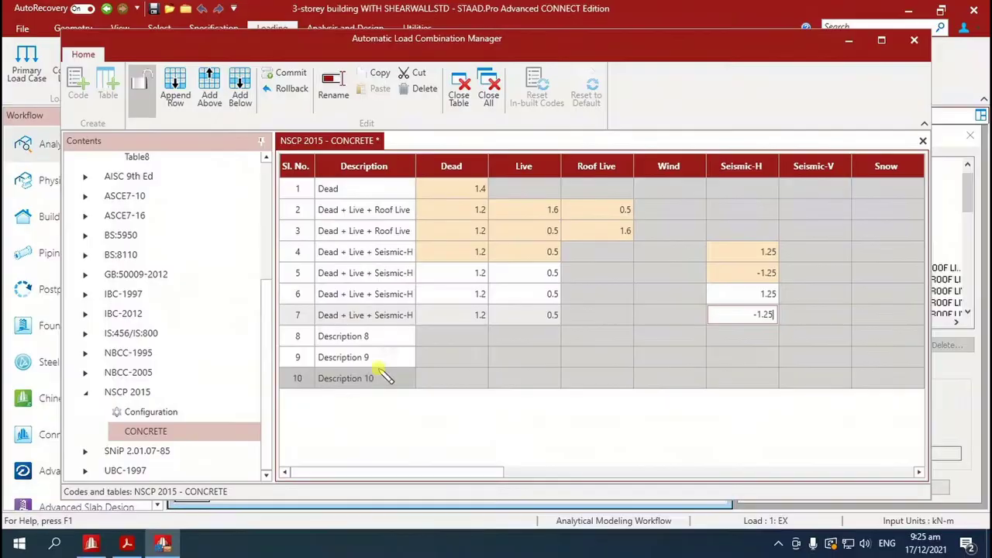
click(479, 341)
click(478, 338)
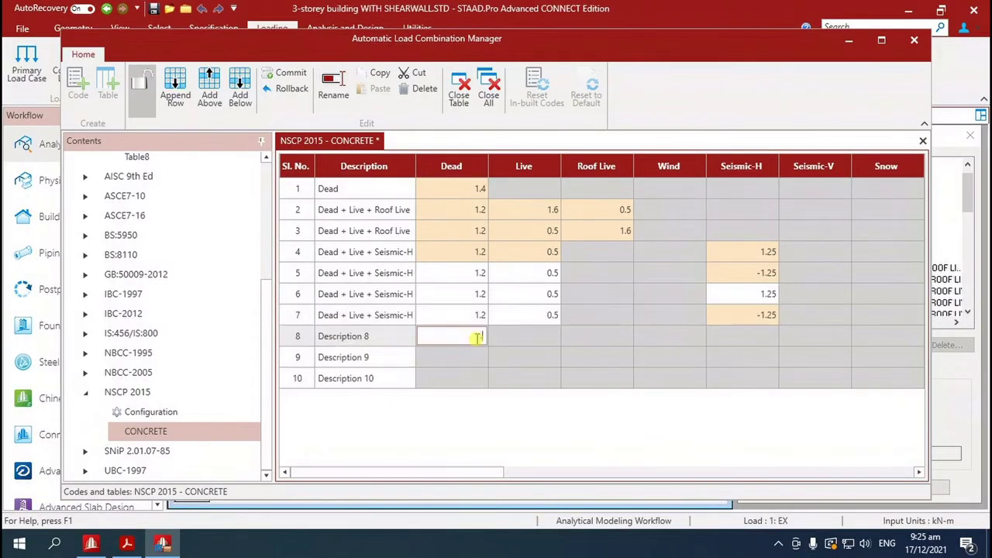
click(678, 338)
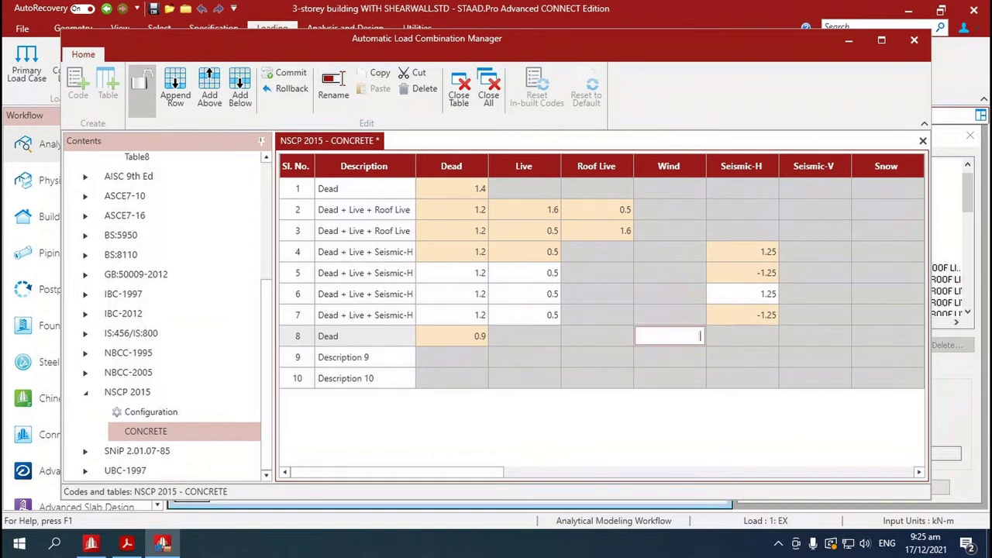
text(1)
- Copy the row 8 Dead + Wind combination into row 9
right_click(682, 338)
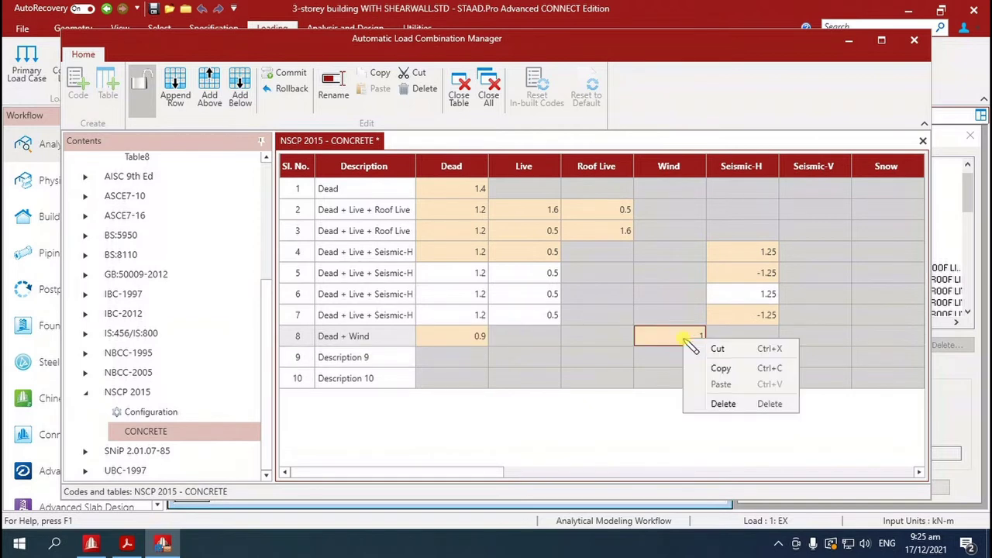
click(719, 369)
click(685, 358)
right_click(685, 358)
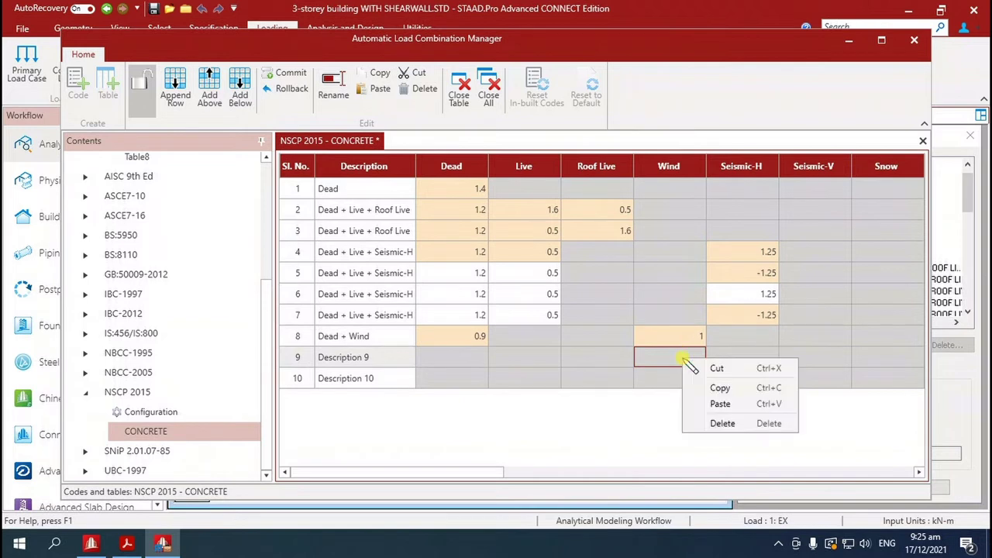
click(720, 404)
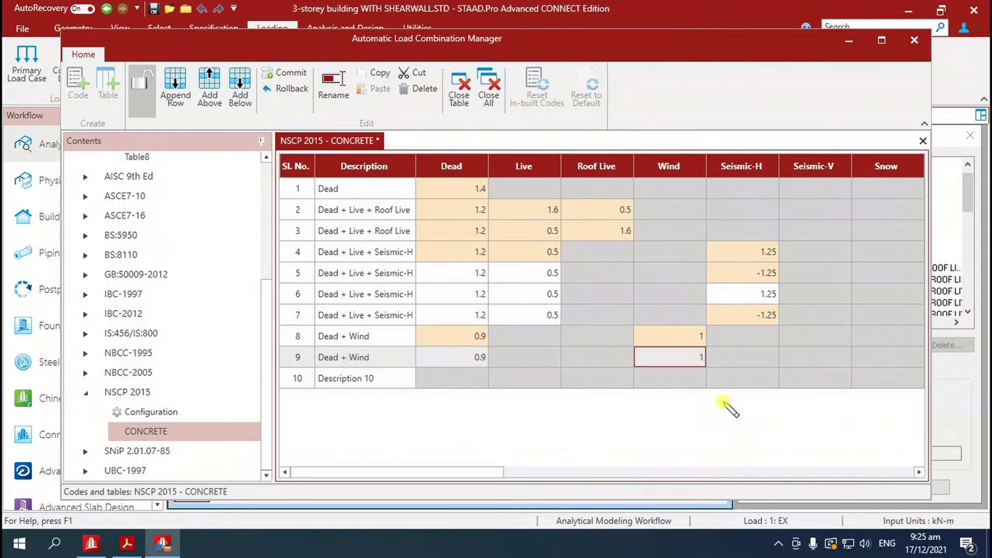
- Append three more rows to the end of the CONCRETE table
click(175, 90)
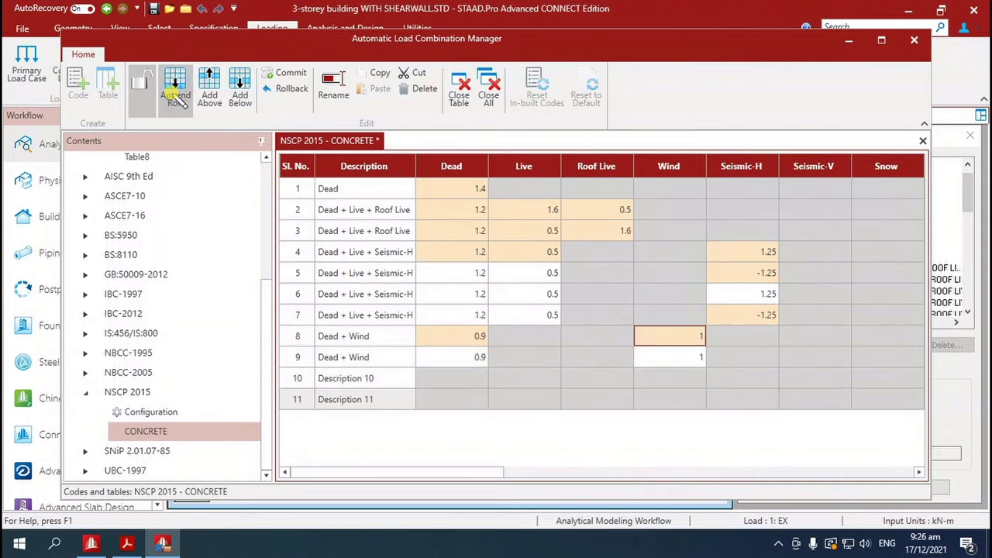
click(175, 91)
click(176, 96)
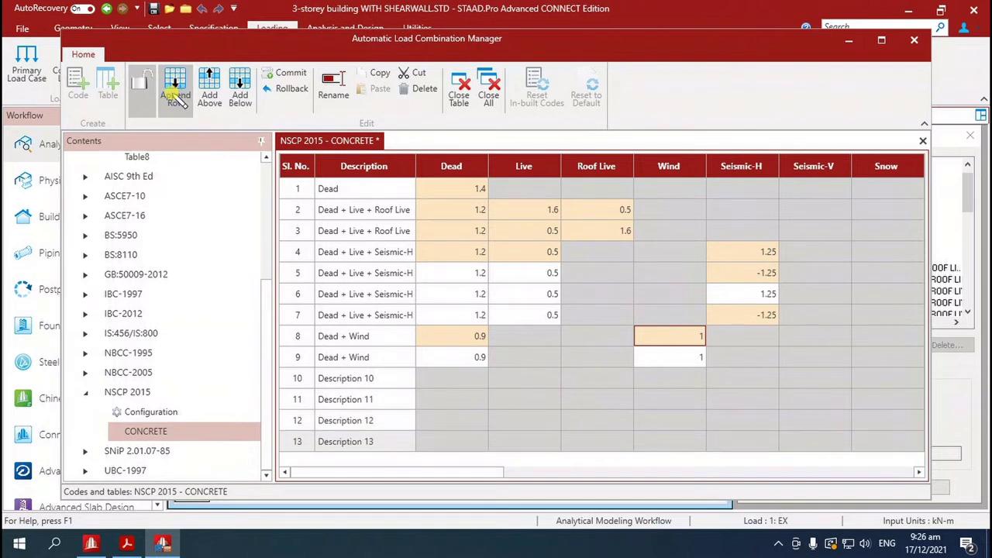
- Review combination 203-7 in NSCP-2015.pdf in Acrobat Reader, underlining it, and return to the Automatic Load Combination Manager
click(126, 544)
mouse_move(196, 359)
mouse_down()
mouse_move(271, 359)
mouse_move(116, 359)
mouse_up()
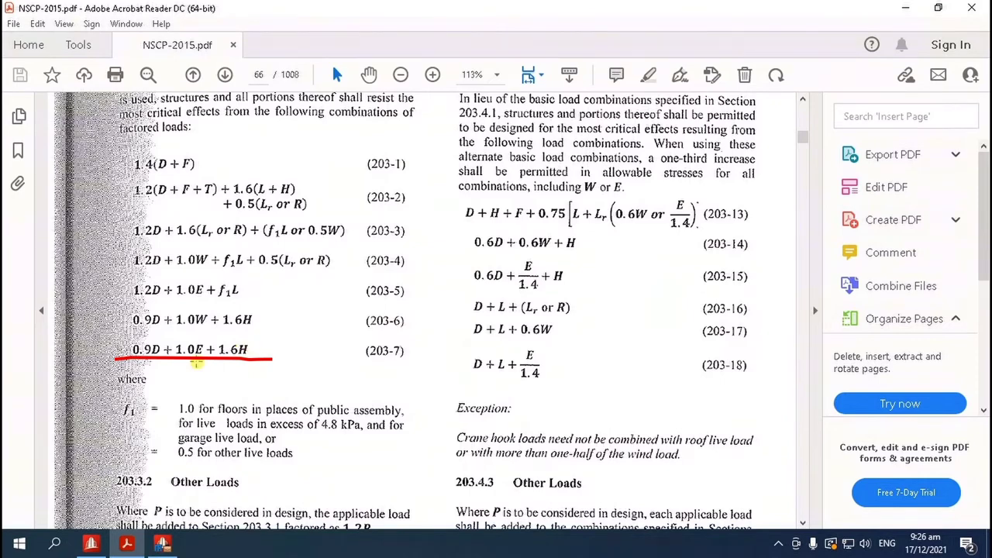
key(alt+Tab)
- Enter factors of 0.68 Dead and 1.25 Seismic-H in row 10 of the CONCRETE table
click(472, 378)
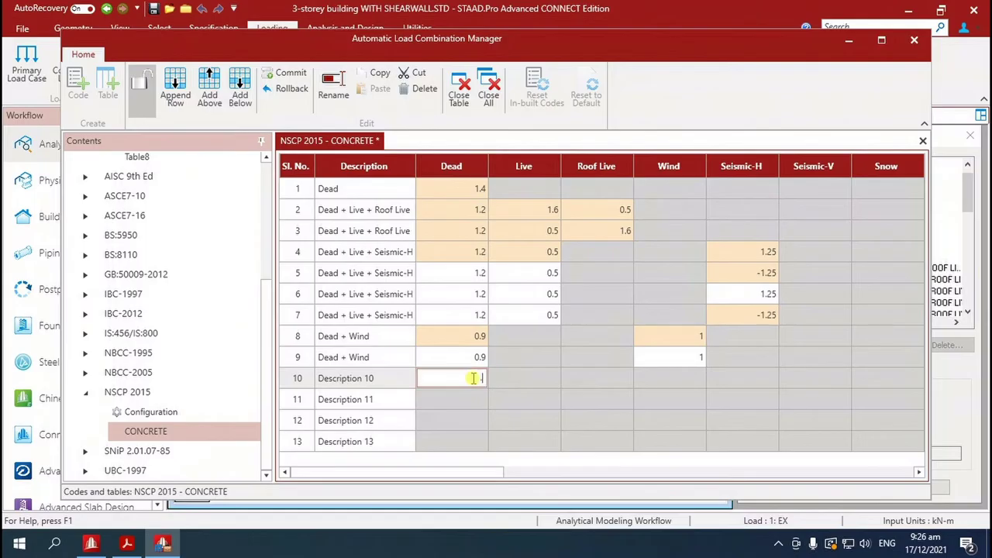
click(537, 385)
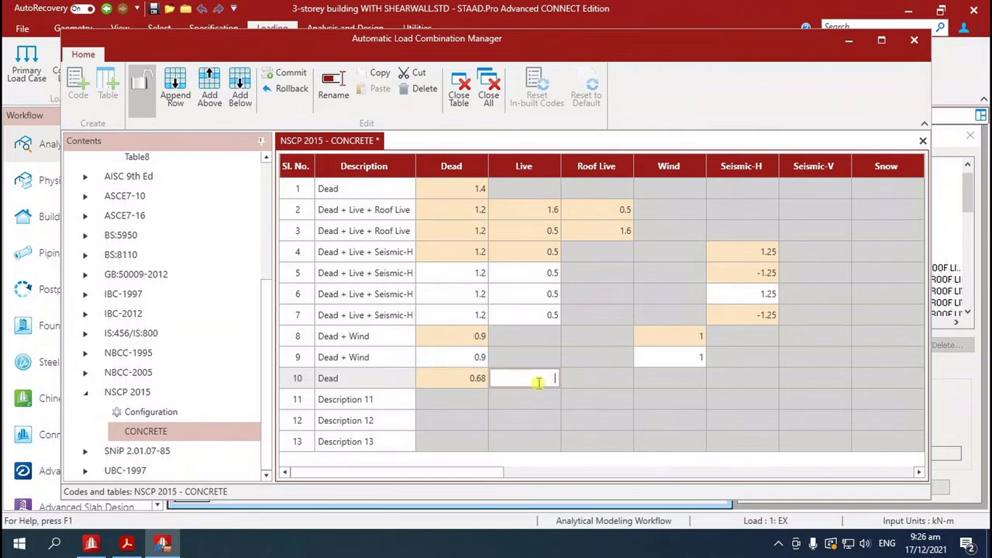
click(763, 378)
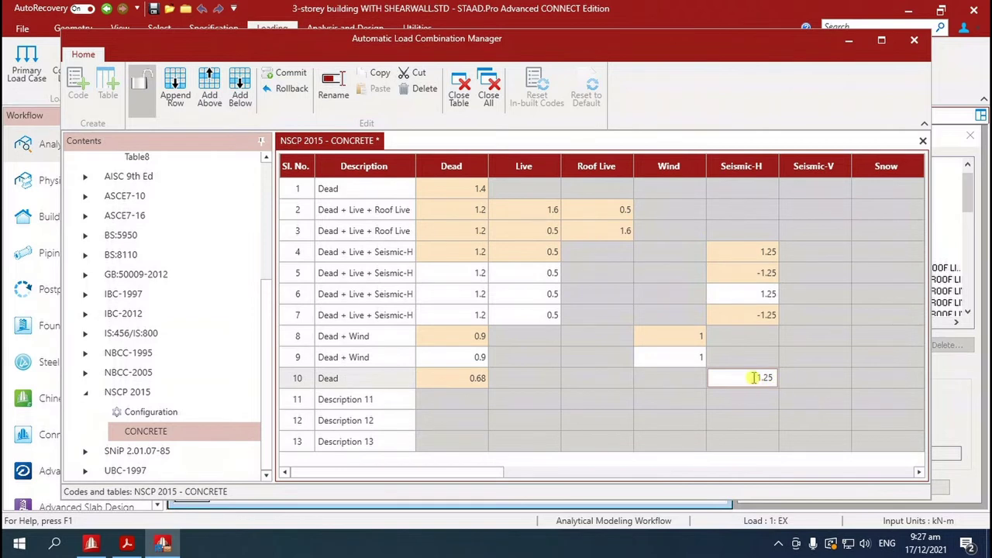
click(701, 379)
double_click(746, 379)
right_click(738, 382)
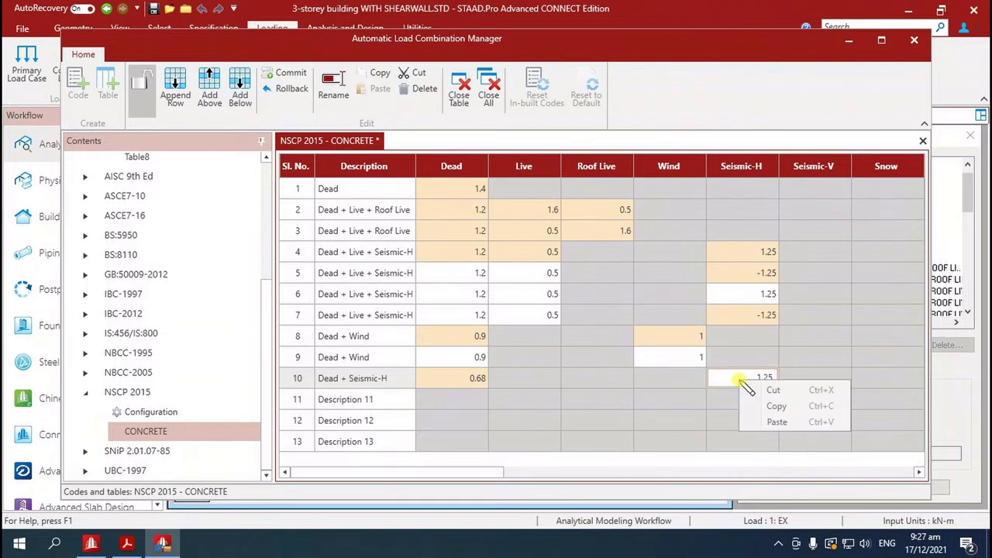
click(724, 378)
click(748, 355)
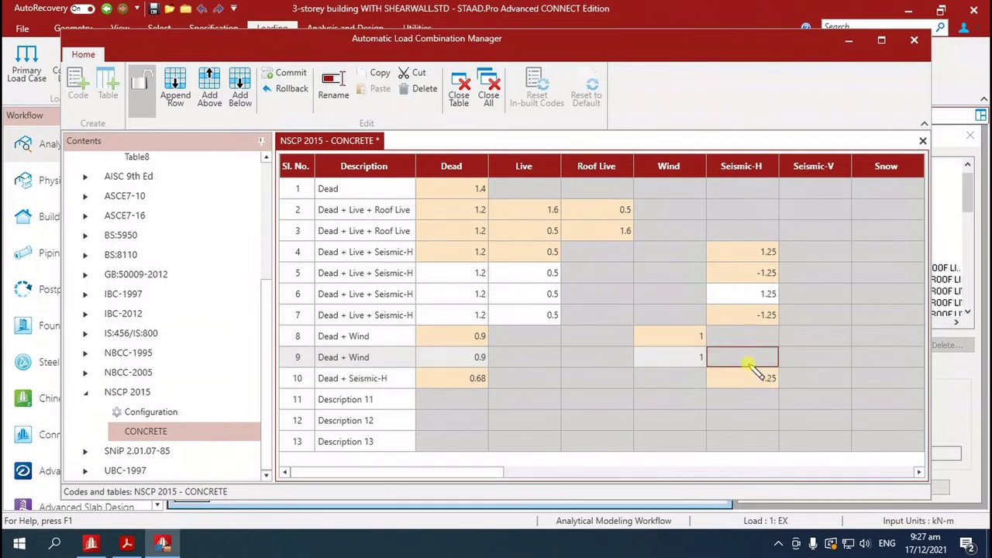
- Copy the row 10 Dead + Seismic-H combination into rows 11, 12 and 13 of the CONCRETE table
click(755, 380)
right_click(756, 379)
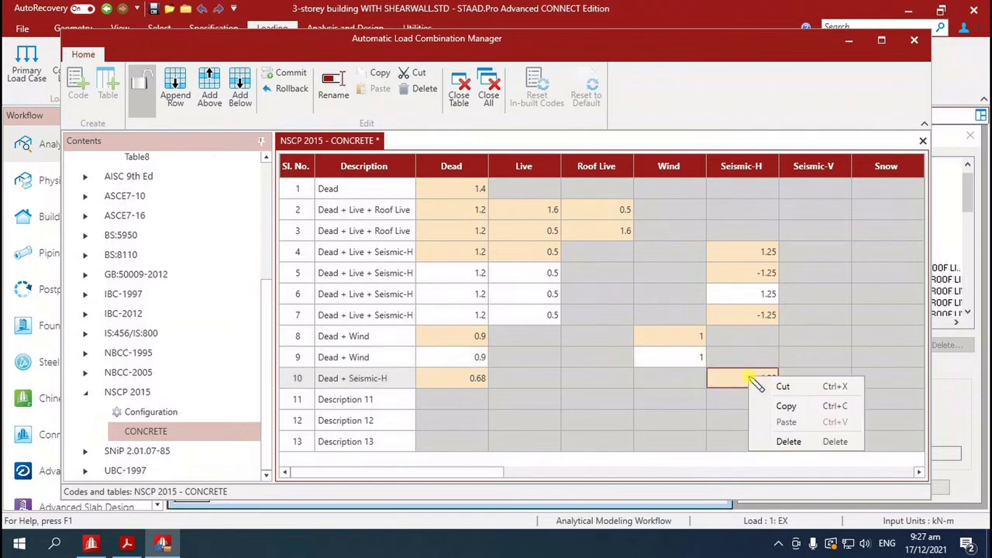
click(789, 406)
click(750, 400)
right_click(752, 402)
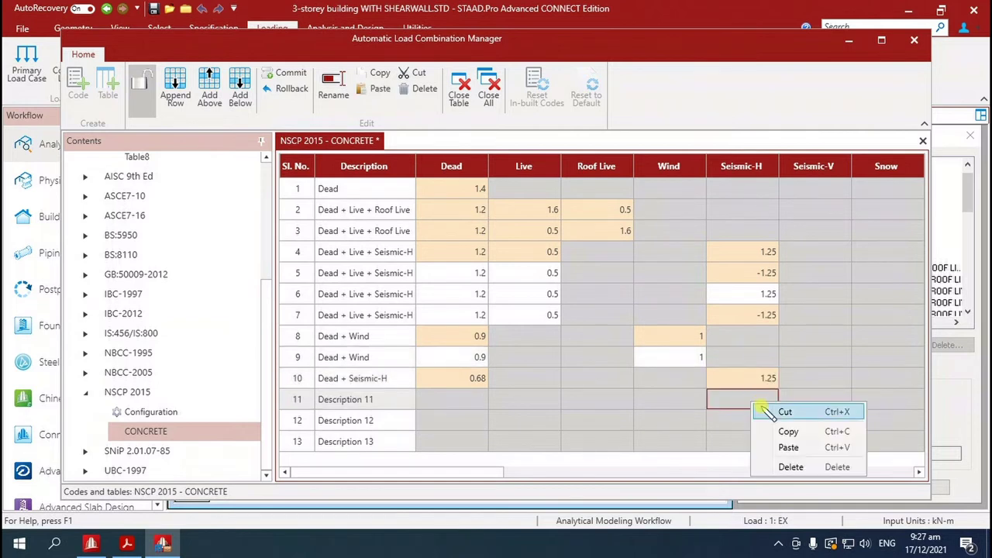
click(788, 447)
click(762, 420)
right_click(763, 425)
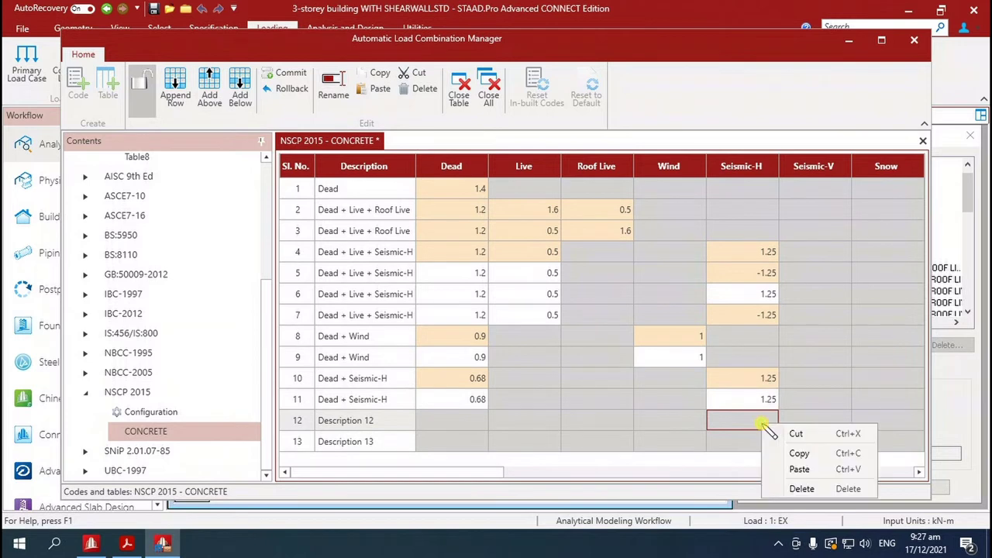
click(800, 469)
click(750, 441)
right_click(752, 445)
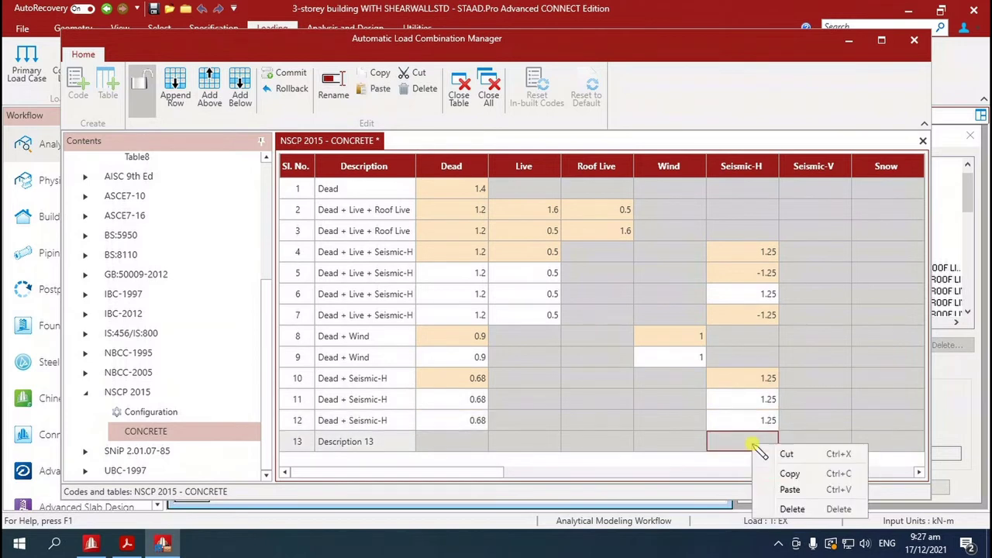
click(791, 489)
- Set the Seismic-H factor to -1.25 in rows 11 and 13 of the CONCRETE table
click(772, 400)
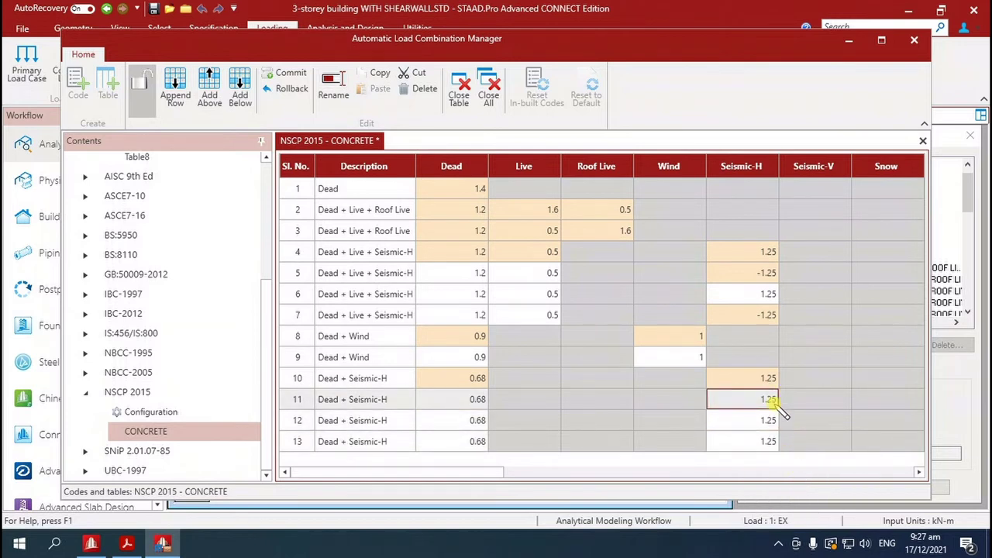
key(BackSpace)
text(-1.25)
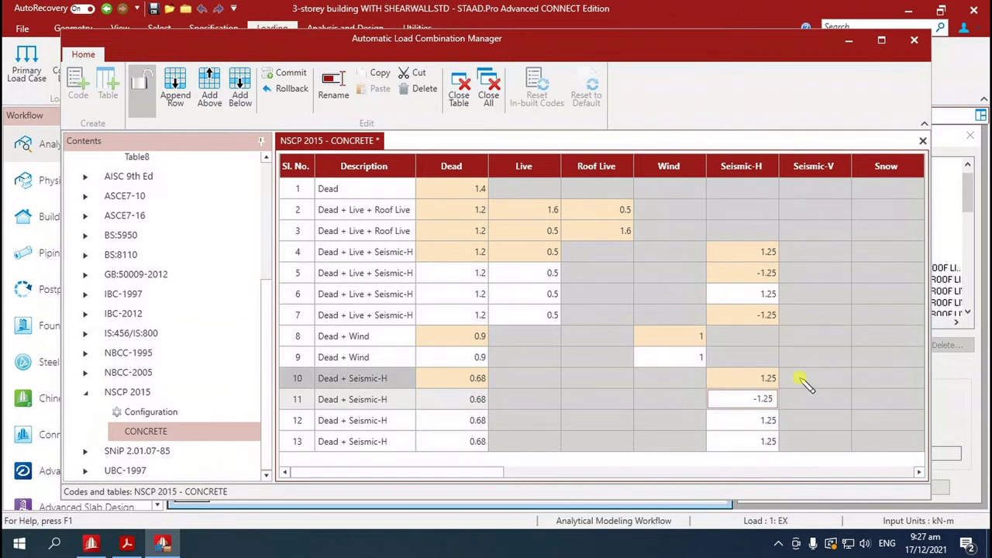
click(756, 448)
text(-)
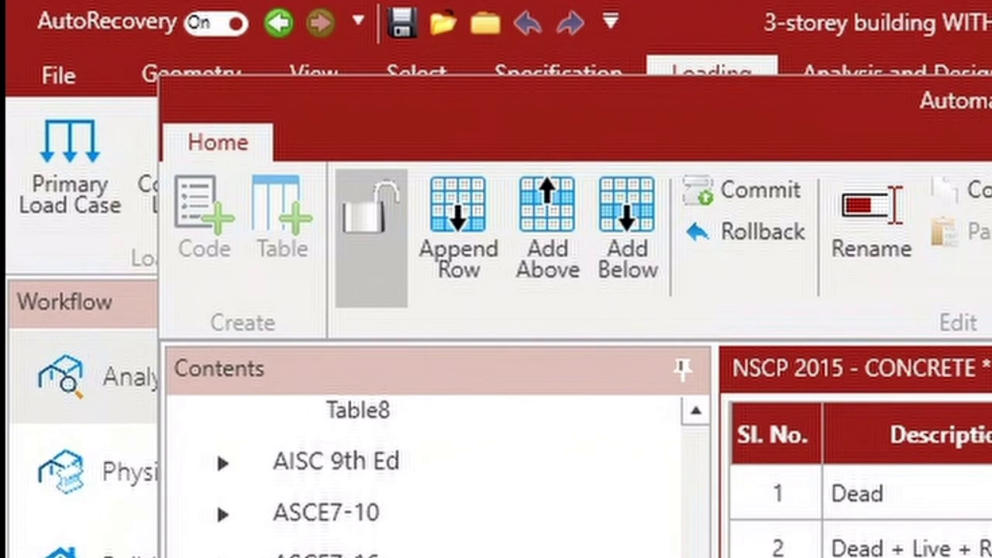
- Commit and close the CONCRETE table, accepting empty-row removal and saving the changes, and exit the Automatic Load Combination Manager
click(458, 220)
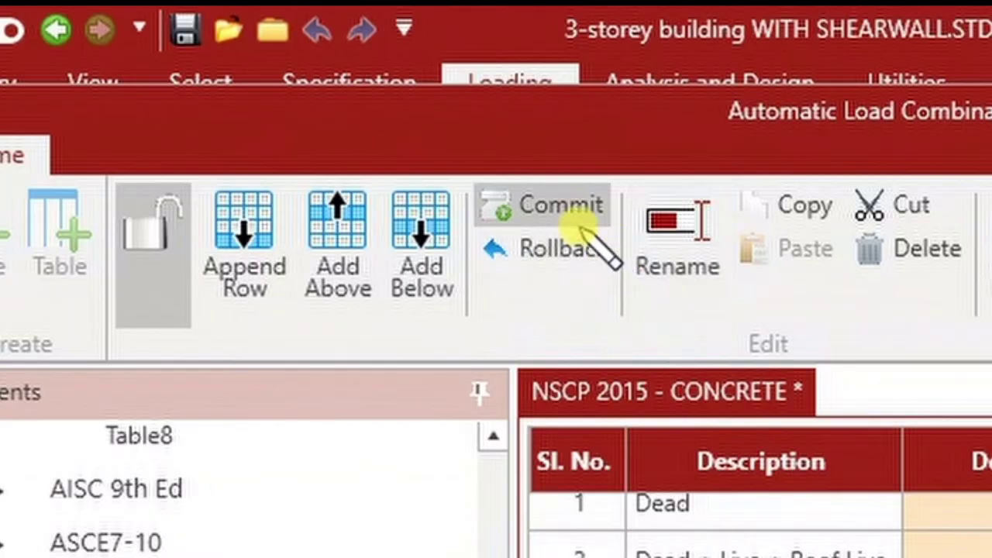
click(416, 132)
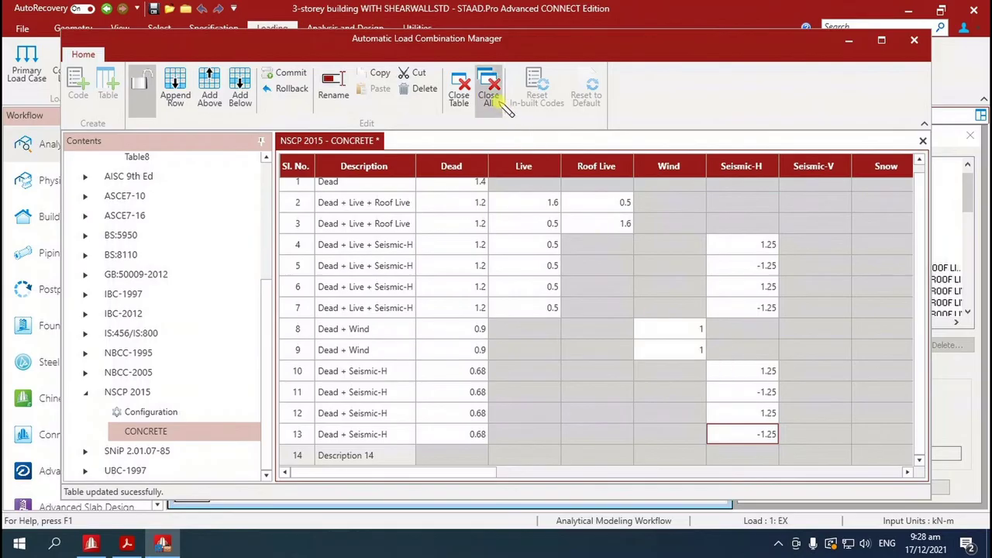
click(461, 93)
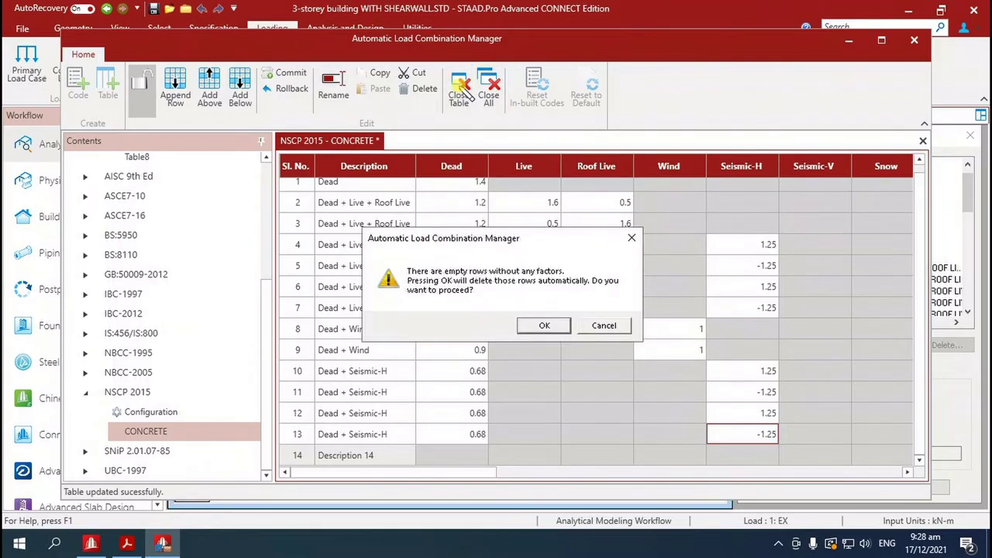
click(542, 326)
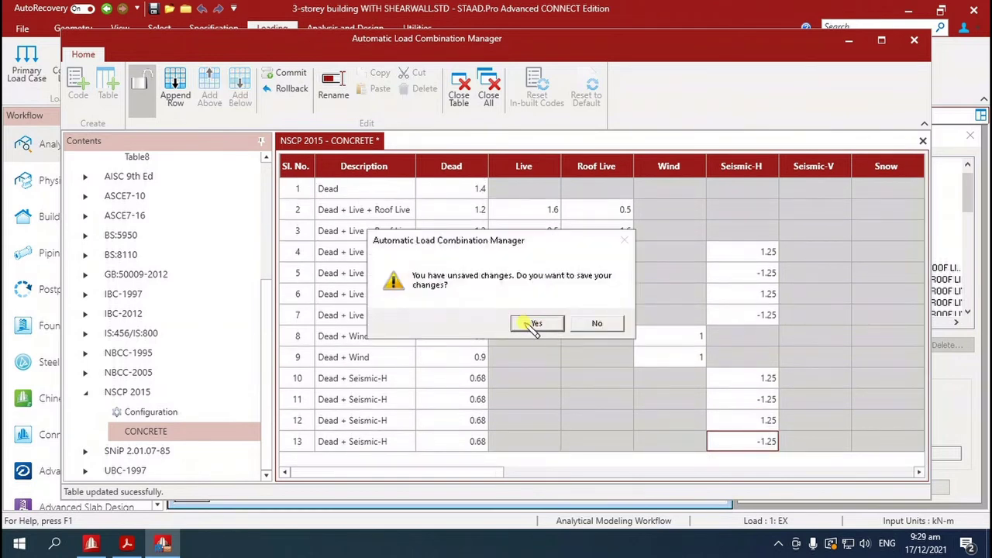
click(536, 324)
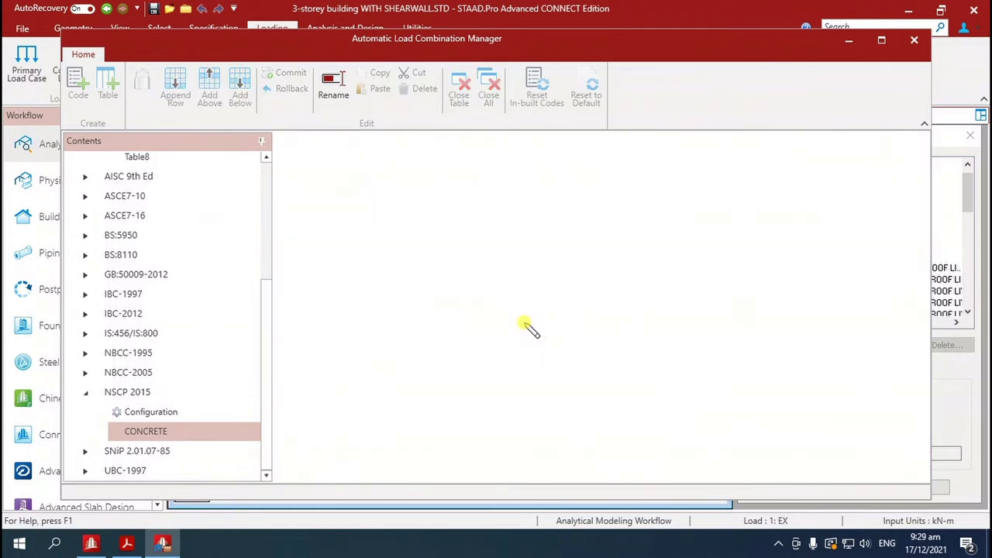
click(919, 40)
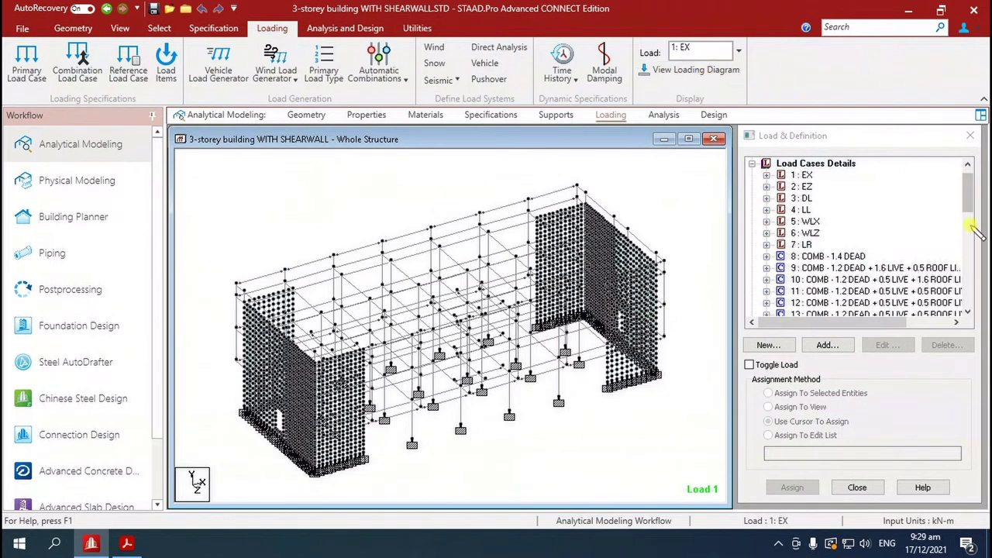
- Preview the automatic load combinations for code NSCP 2015, category CONCRETE, starting at number 43, without adding them to the load cases
click(823, 166)
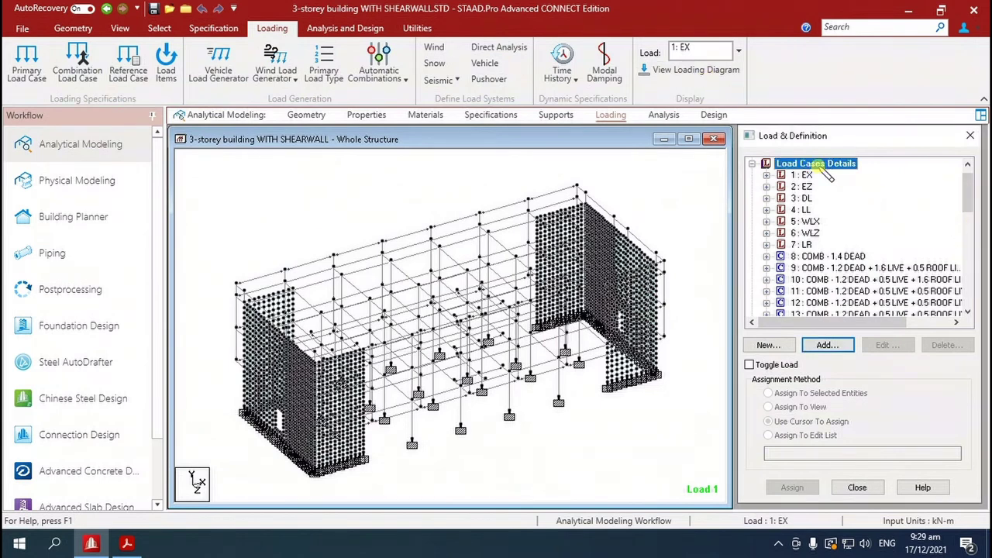
click(847, 346)
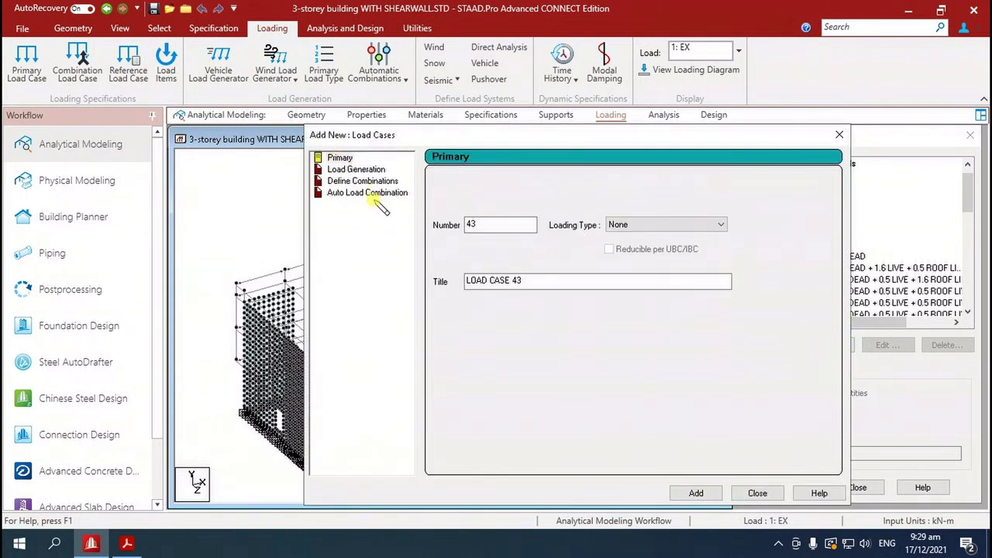
click(377, 194)
click(616, 183)
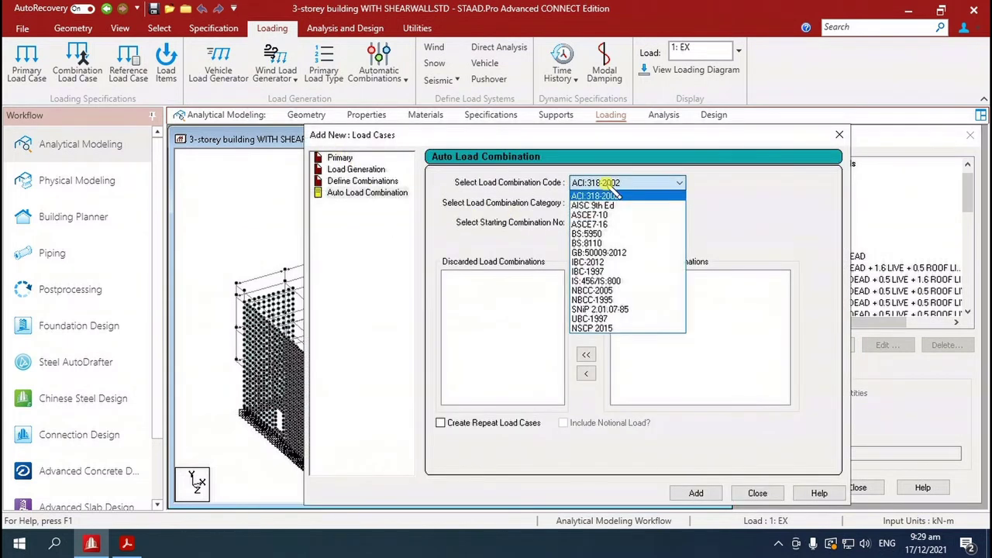
click(614, 328)
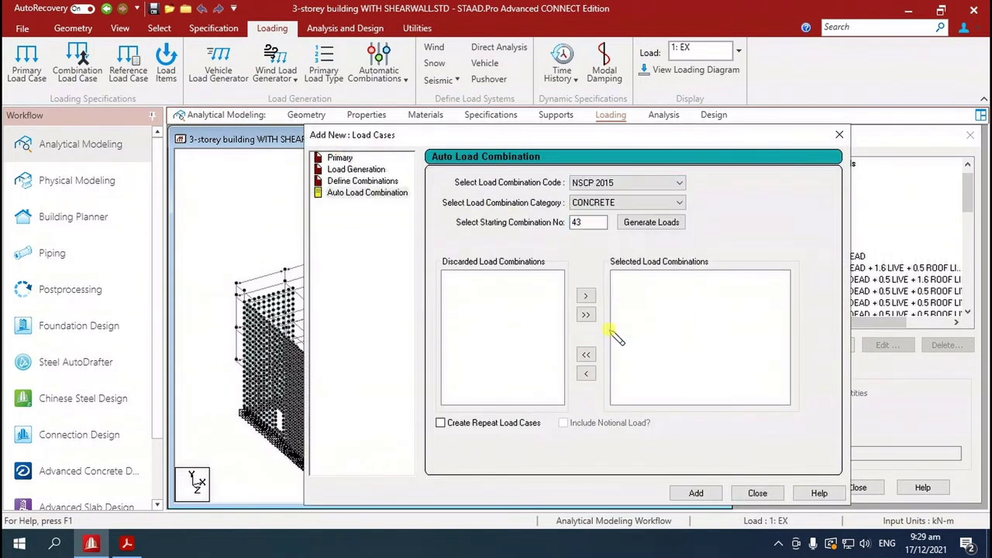
click(643, 223)
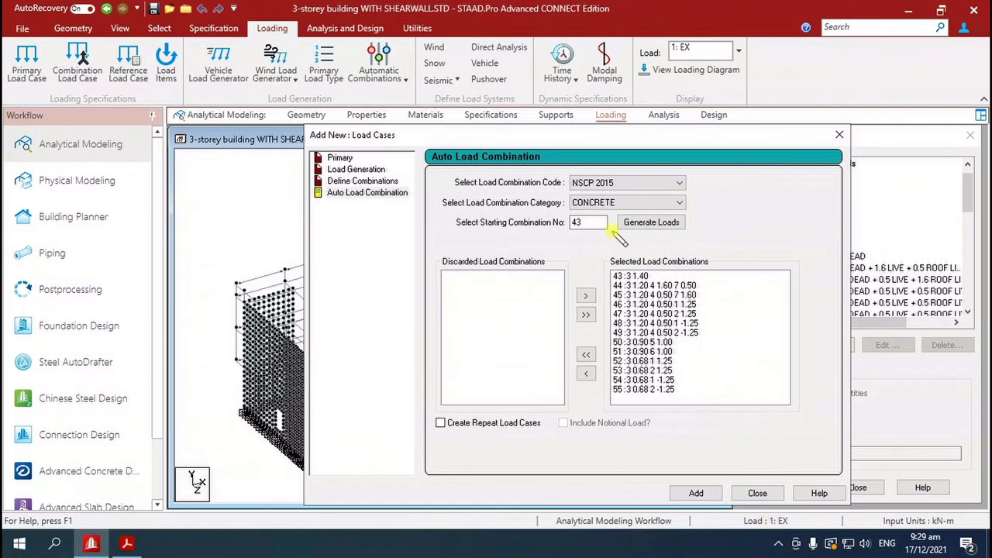
click(624, 206)
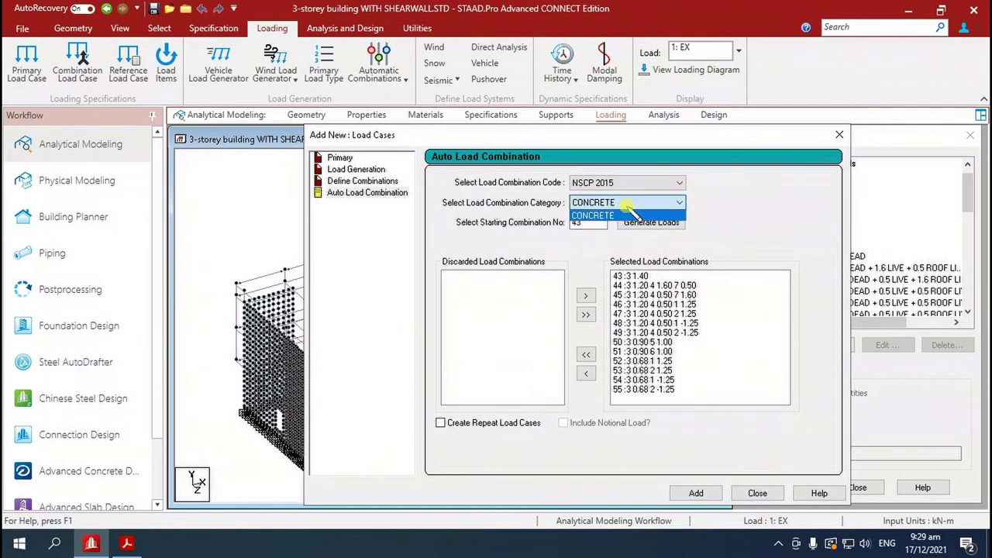
click(708, 207)
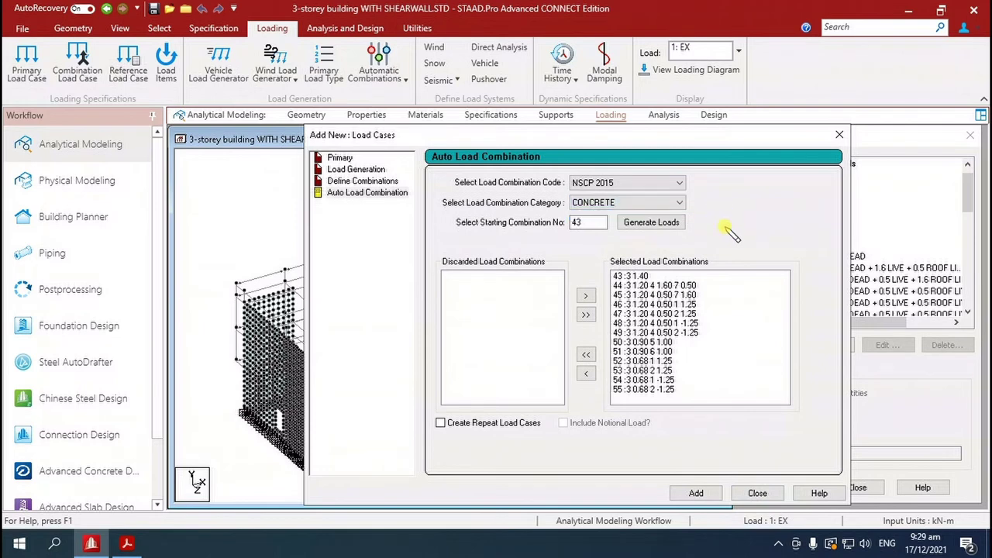
click(757, 494)
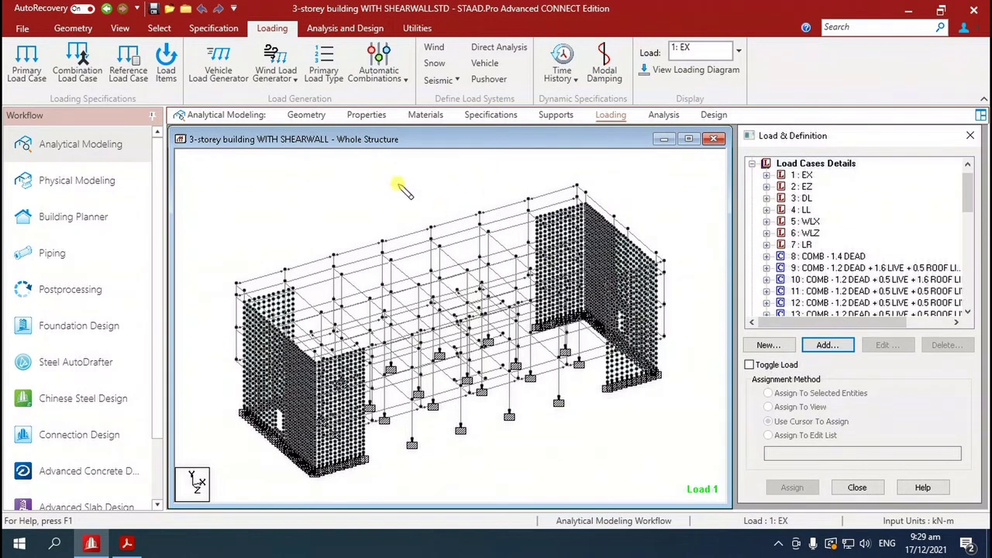
- Reopen the Automatic Load Combination Manager and add a new table under the NSCP 2015 code
click(408, 84)
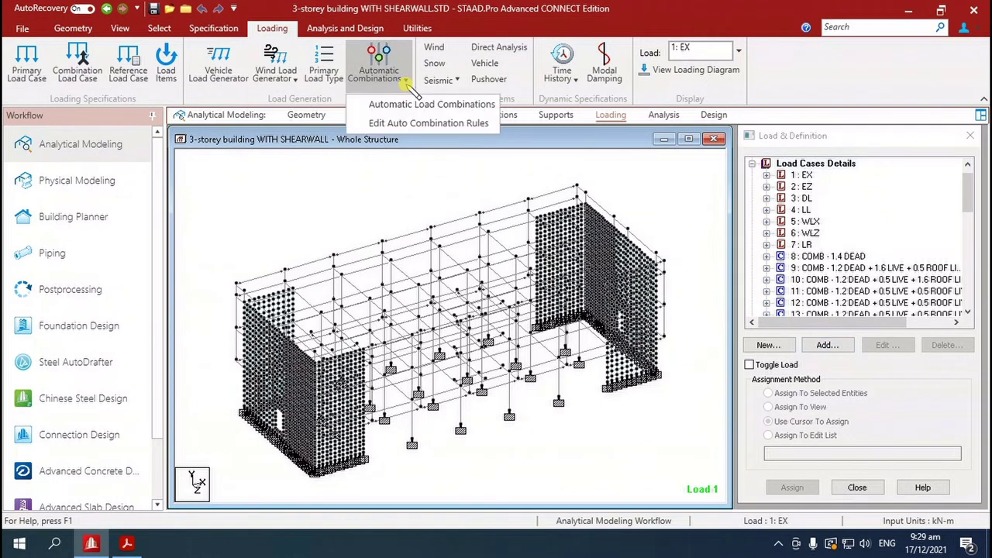
click(419, 104)
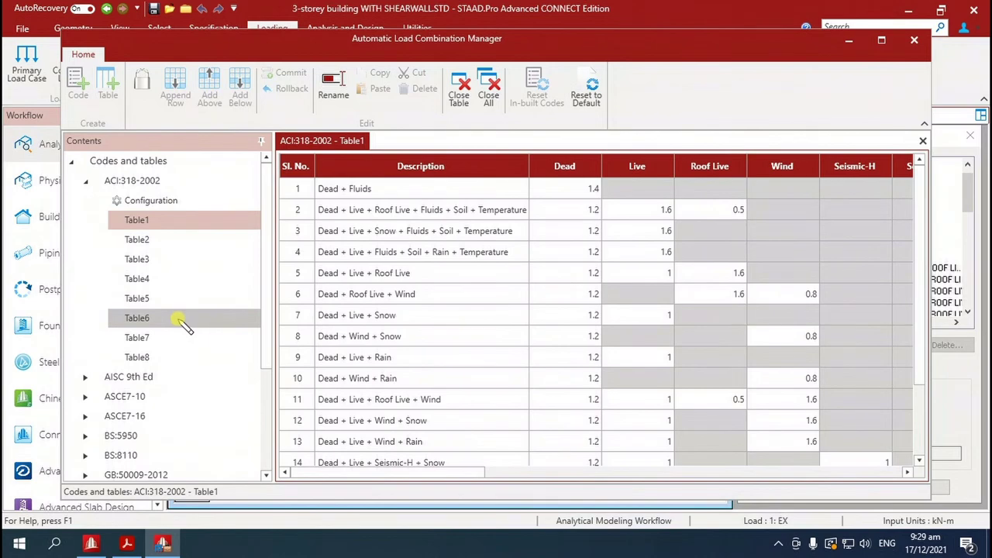
scroll(174, 326, down, 3)
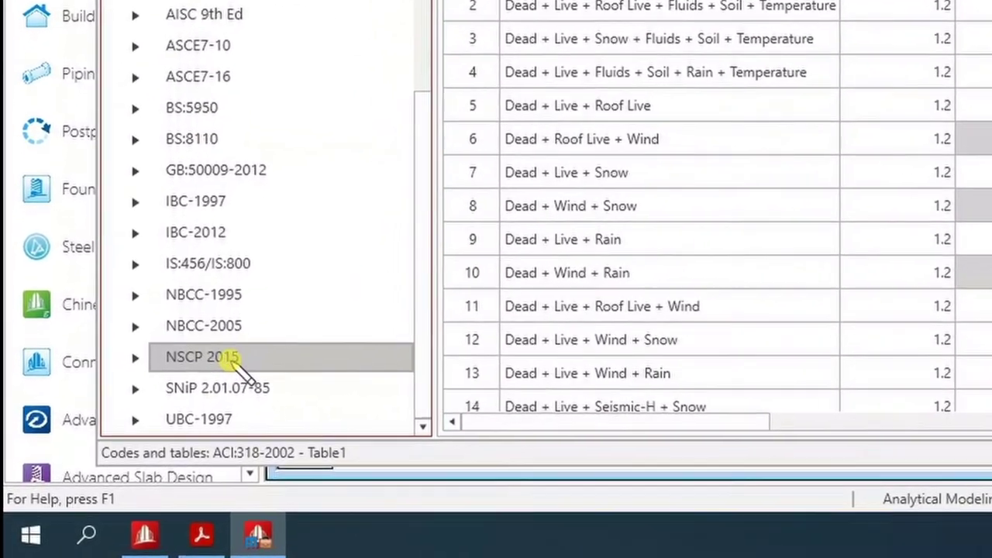
double_click(221, 369)
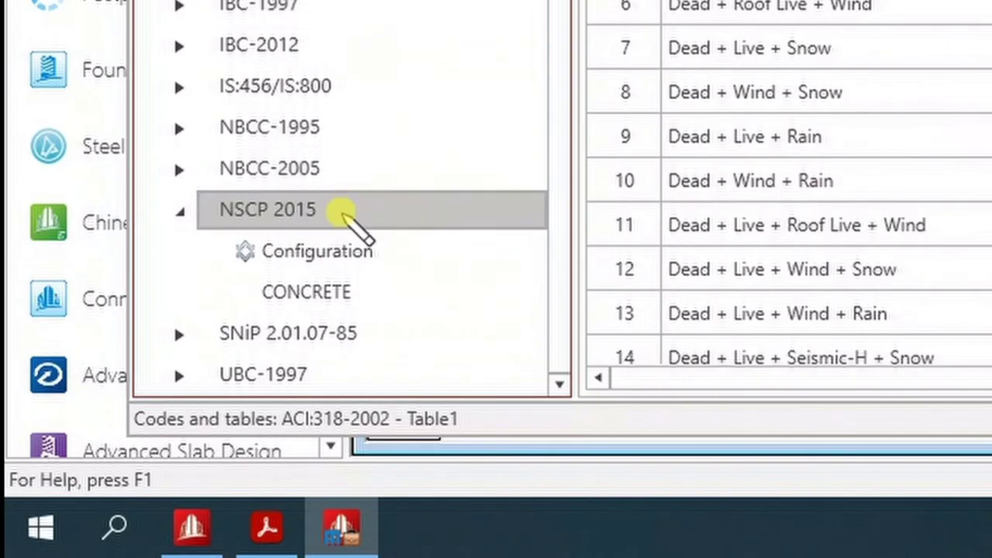
right_click(162, 392)
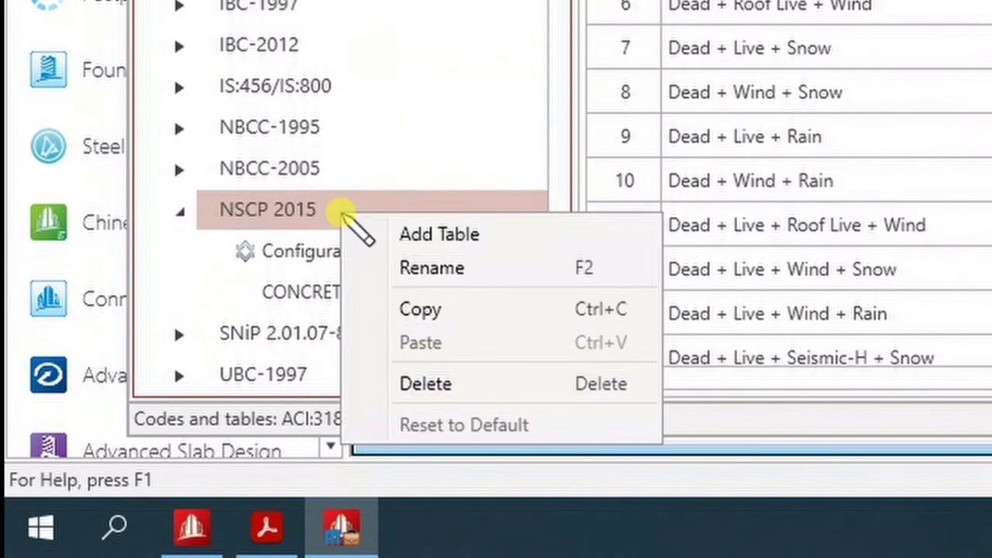
click(473, 240)
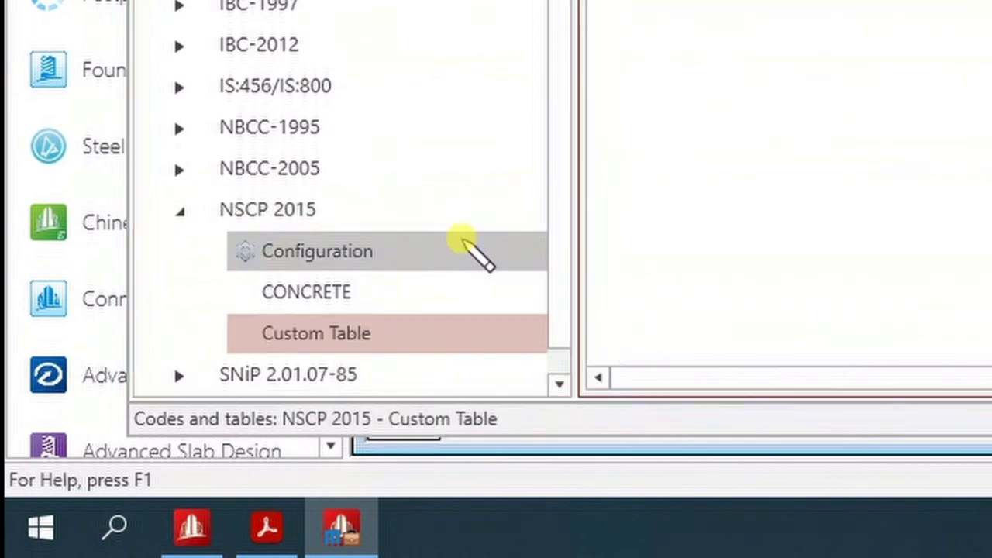
- Rename the new custom table under NSCP 2015 as DRIFT
scroll(337, 355, down, 1)
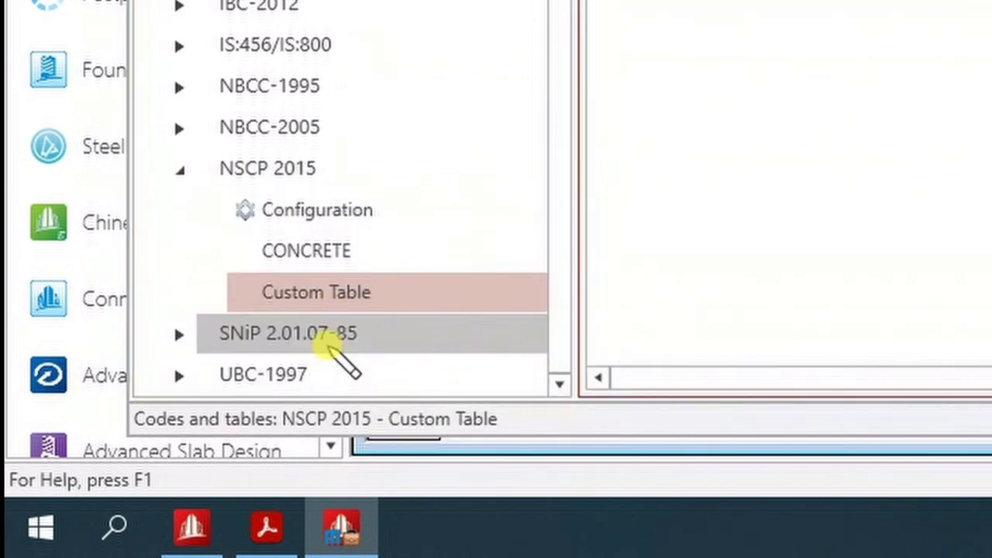
right_click(344, 295)
click(434, 314)
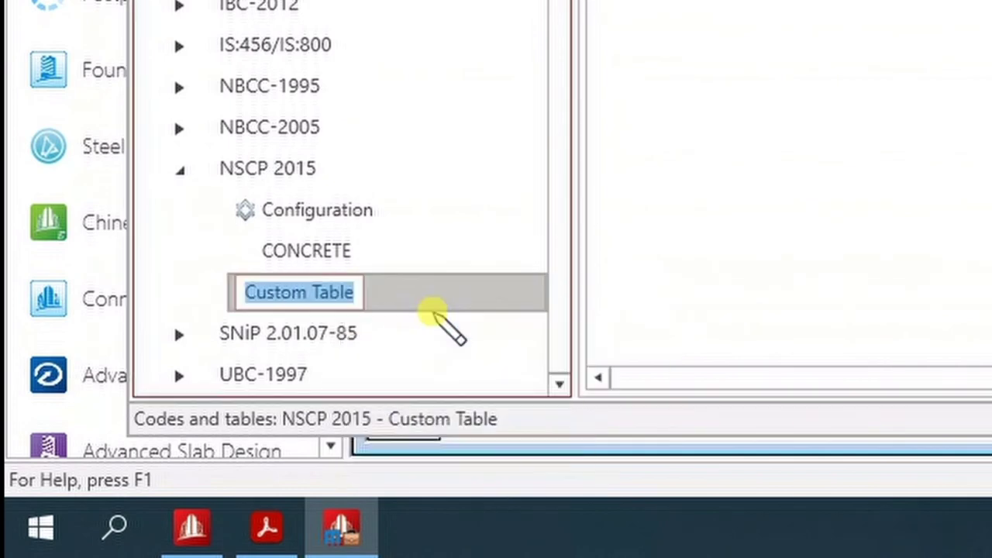
text(DRIFT)
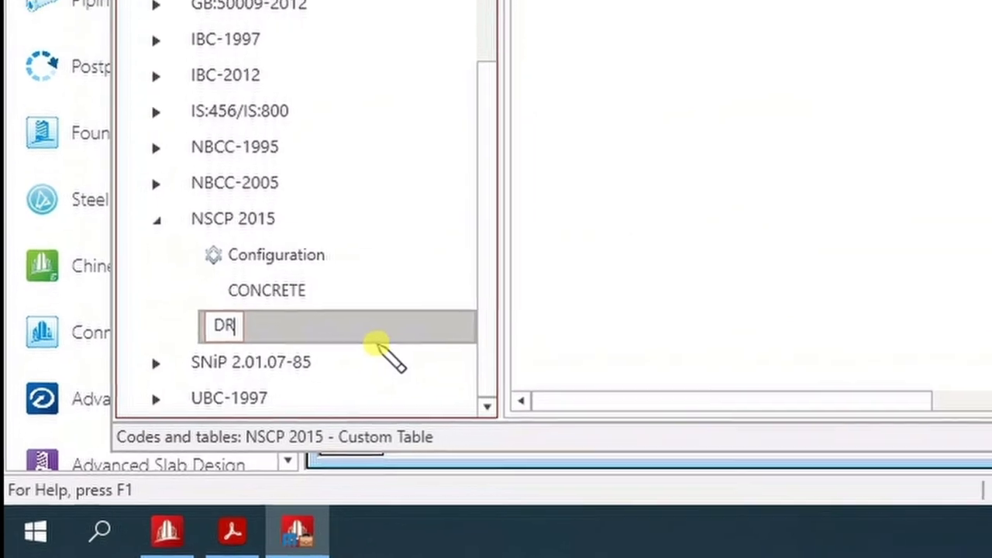
key(Return)
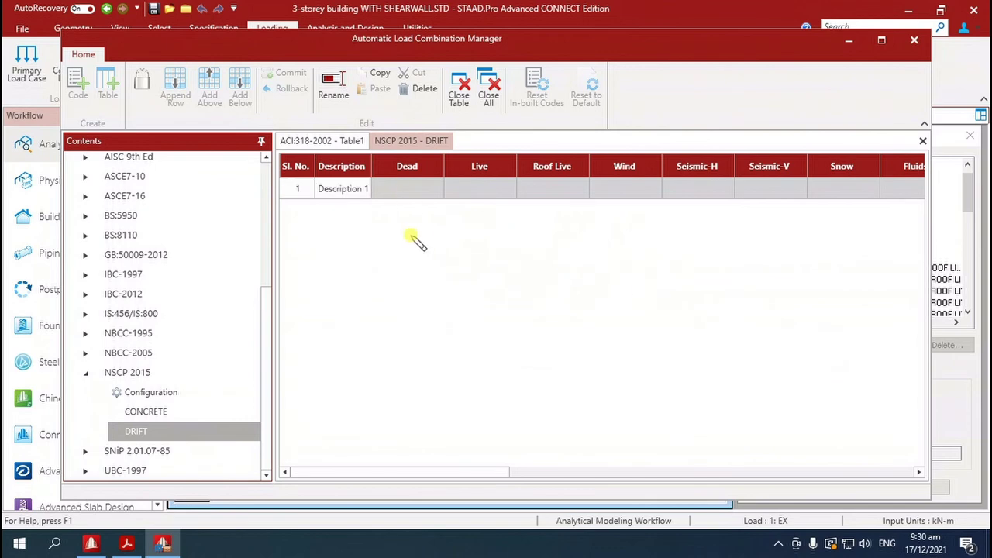
- Unlock the DRIFT table for editing and append eight empty rows to it
click(372, 229)
click(395, 192)
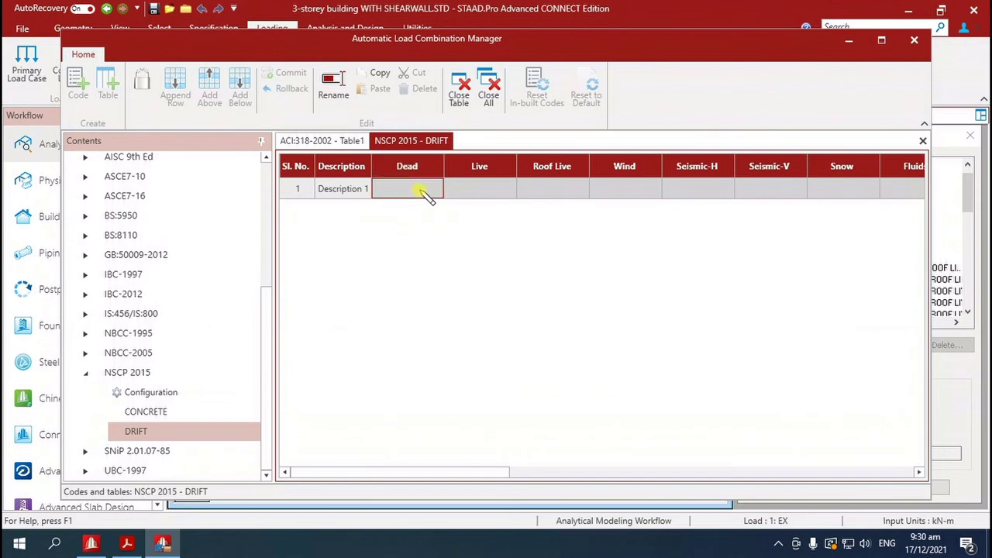
click(142, 80)
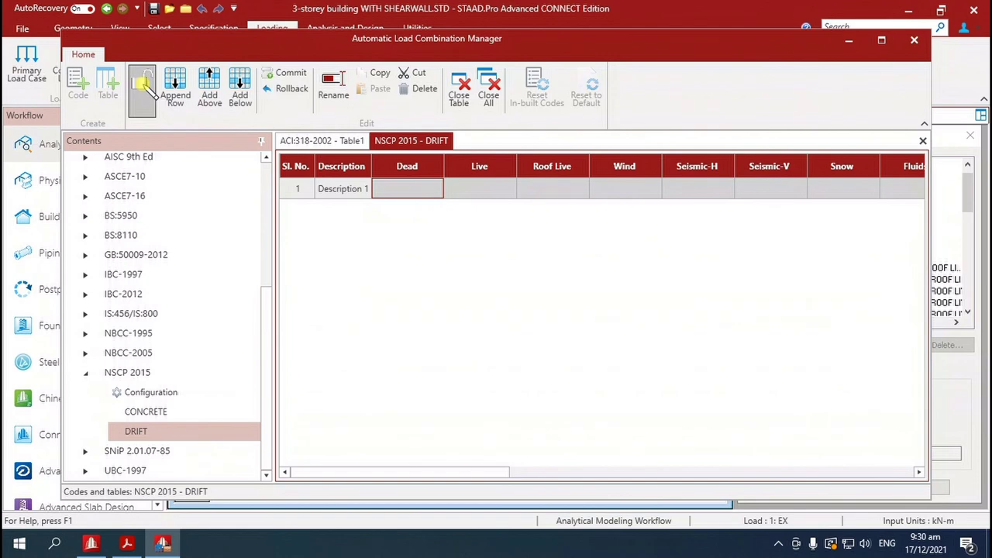
click(403, 192)
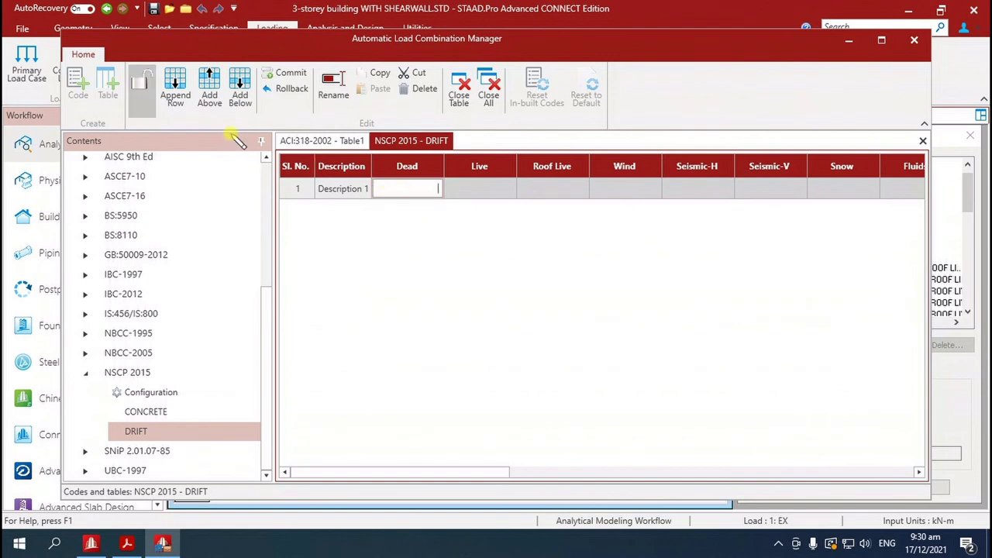
click(177, 93)
click(177, 93)
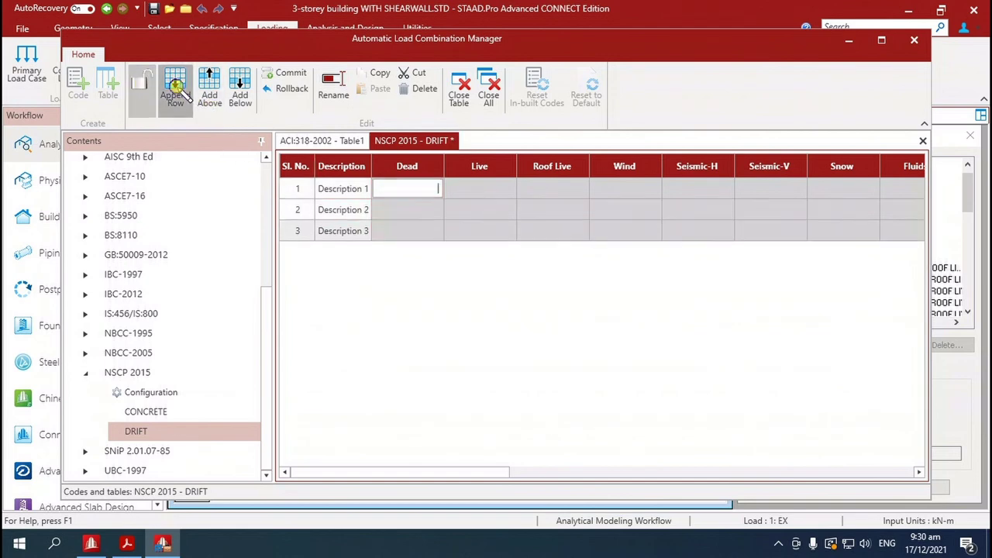
click(178, 93)
click(182, 93)
click(181, 93)
click(181, 93)
click(182, 93)
click(181, 93)
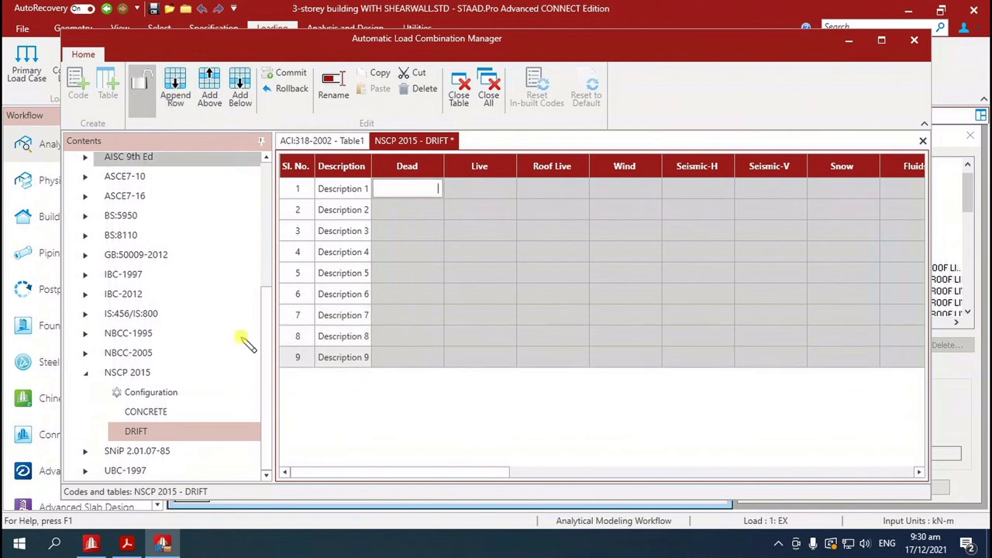
- Switch to NSCP-2015.pdf in Acrobat Reader to review the code's load combinations
click(128, 543)
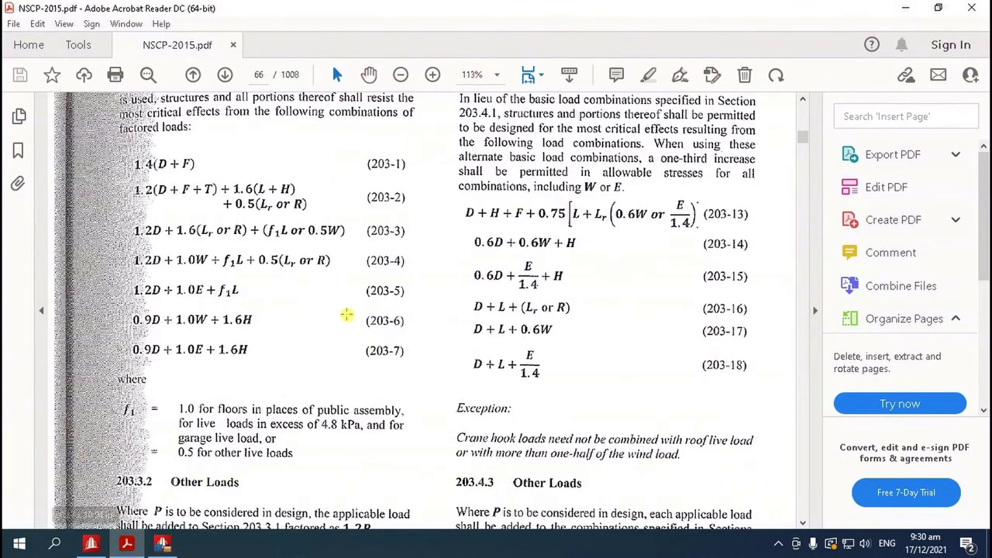